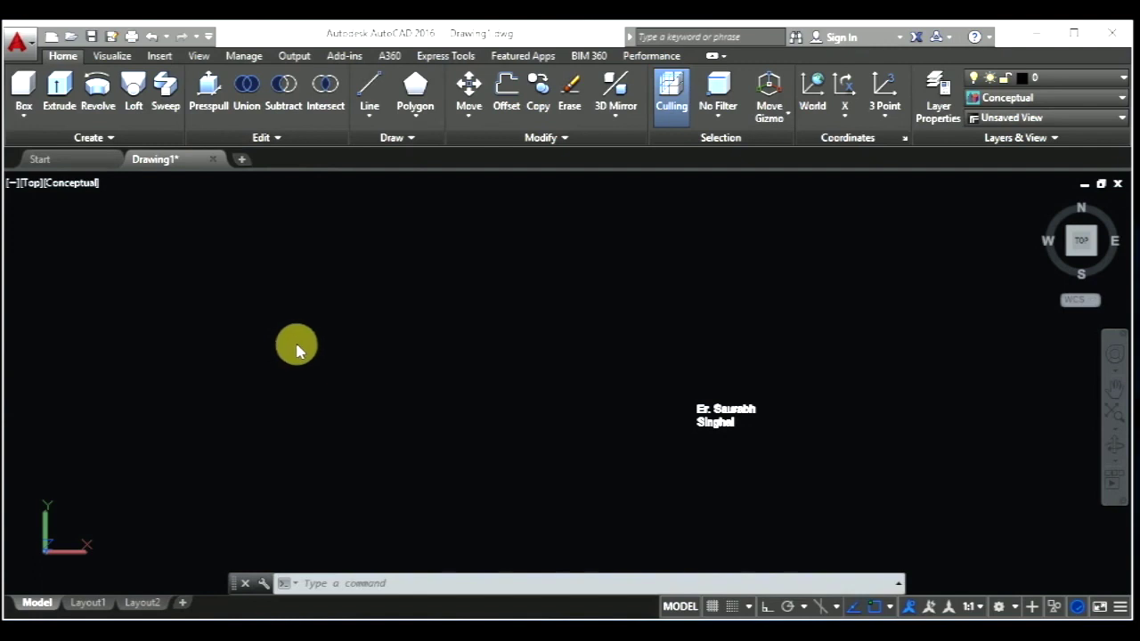
# - Draw a rectangle with the REC command from two picked corners
pyautogui.write('r')
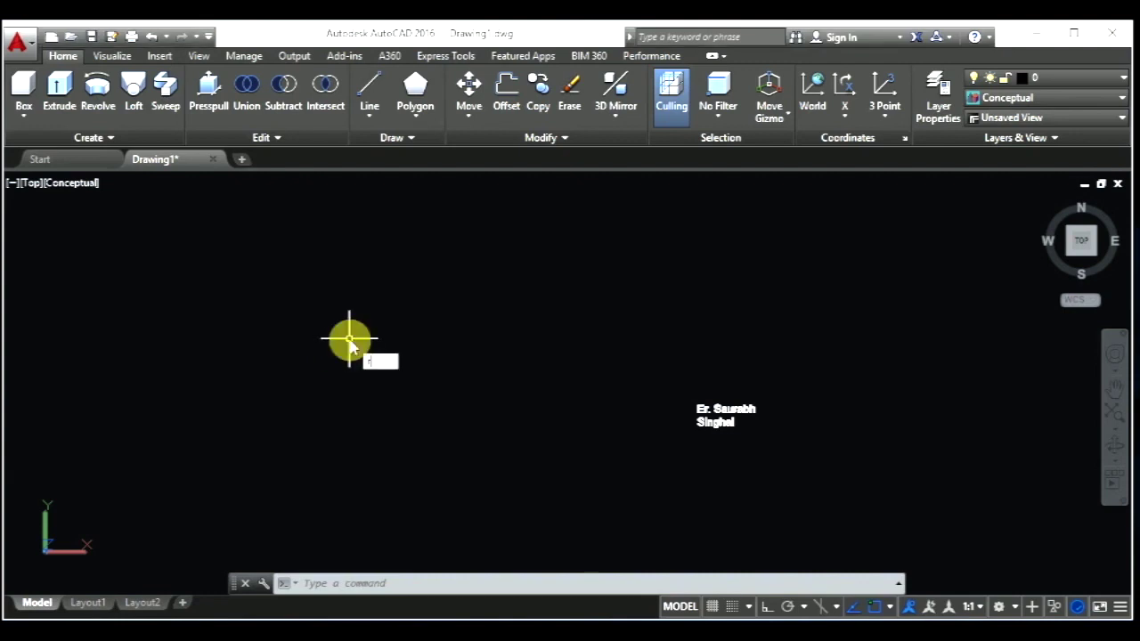
pyautogui.write('c')
pyautogui.press('Return')
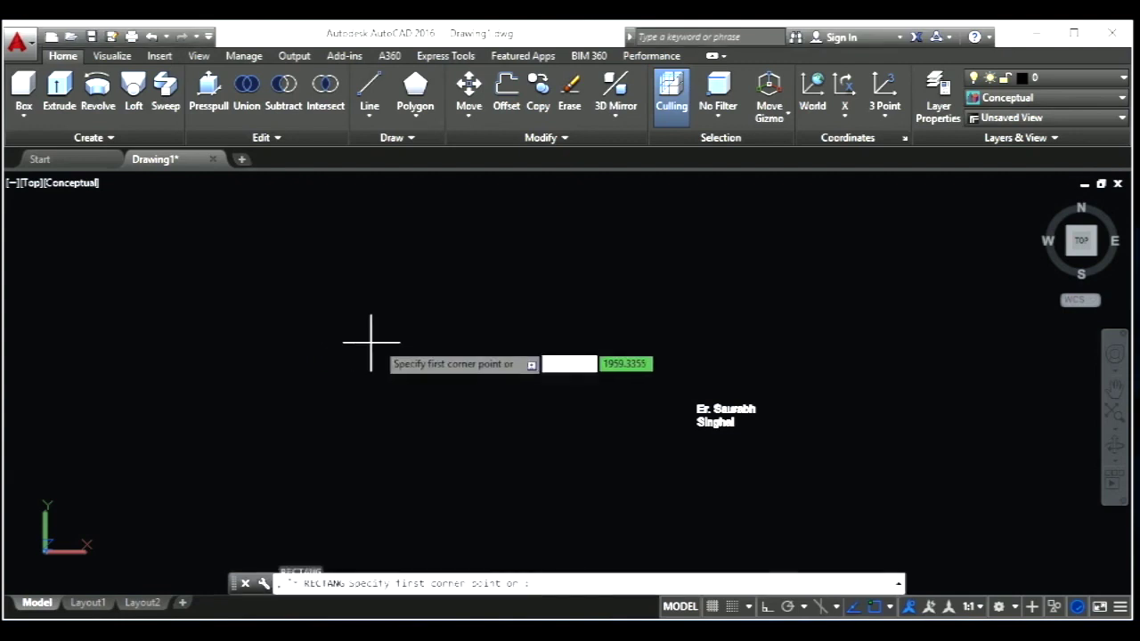
pyautogui.click(373, 335)
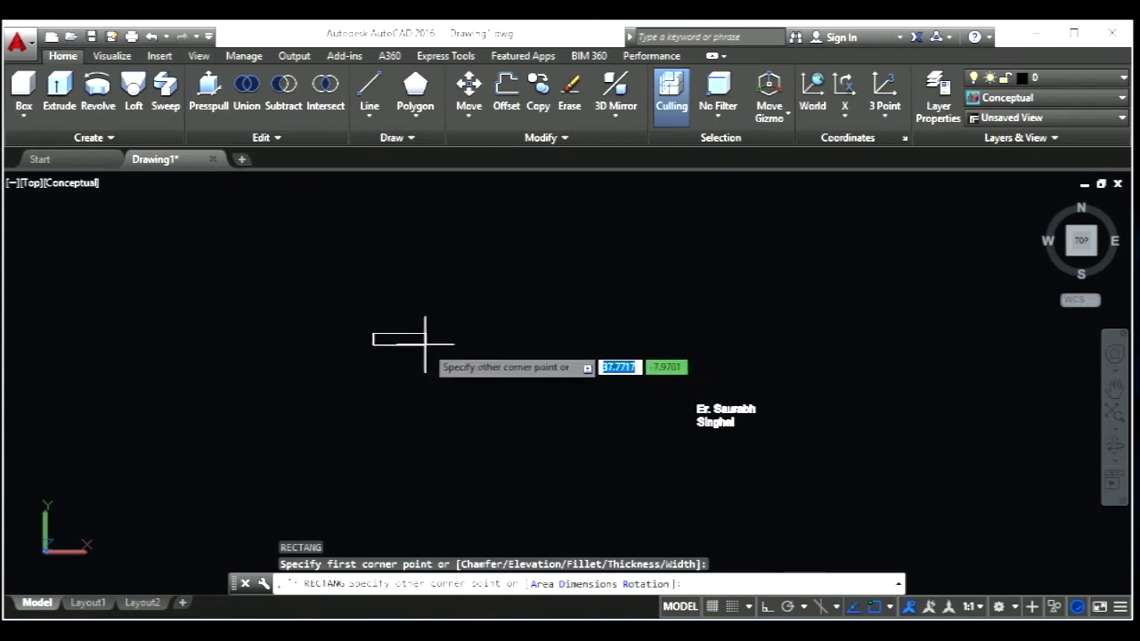
pyautogui.click(483, 348)
# - Extrude the rectangle to a height of 20, viewing it in SW Isometric
pyautogui.click(57, 84)
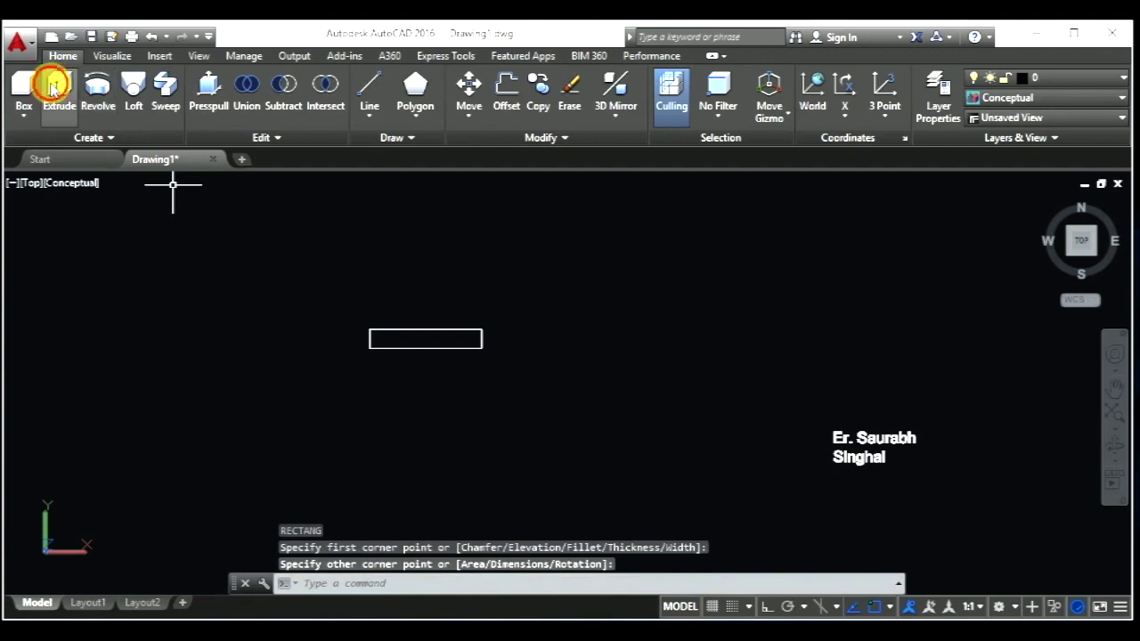
pyautogui.click(434, 347)
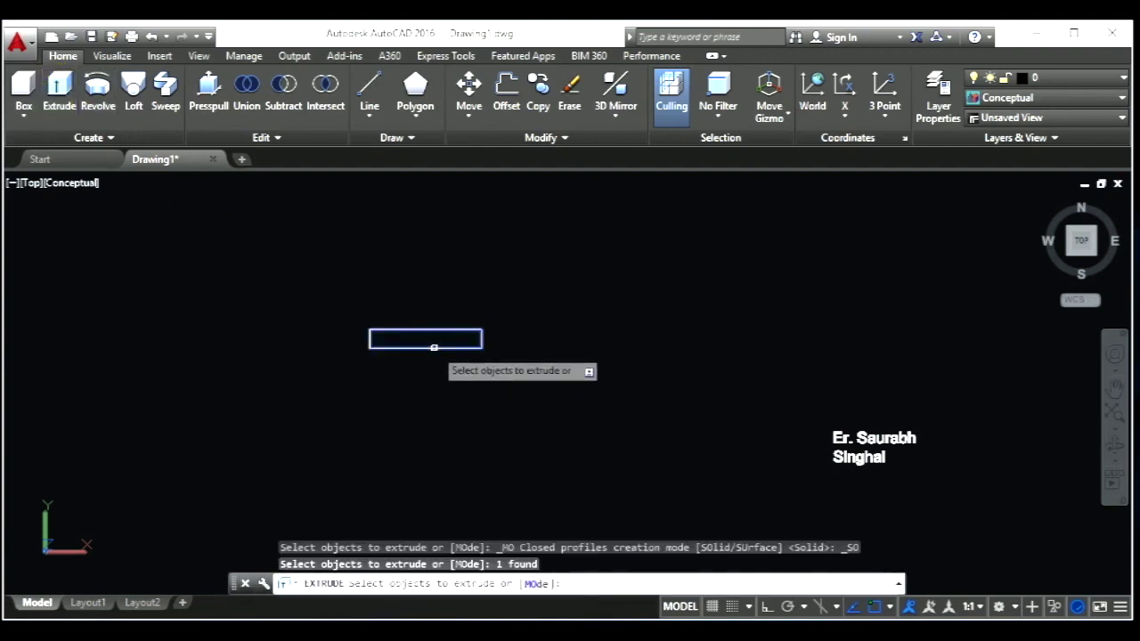
pyautogui.press('Return')
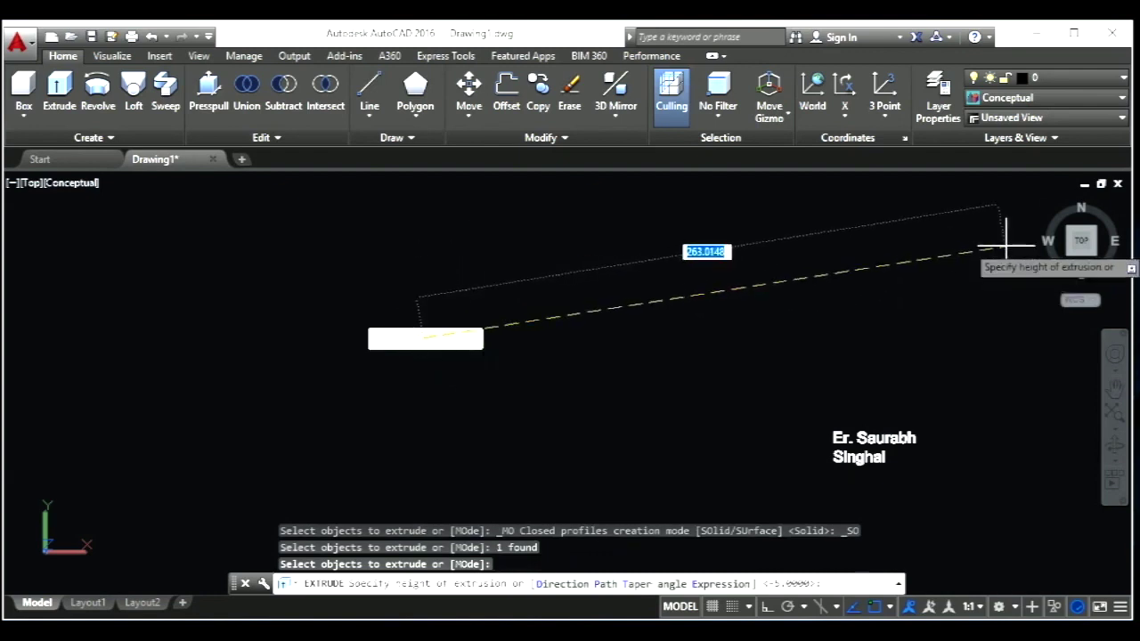
pyautogui.click(1071, 252)
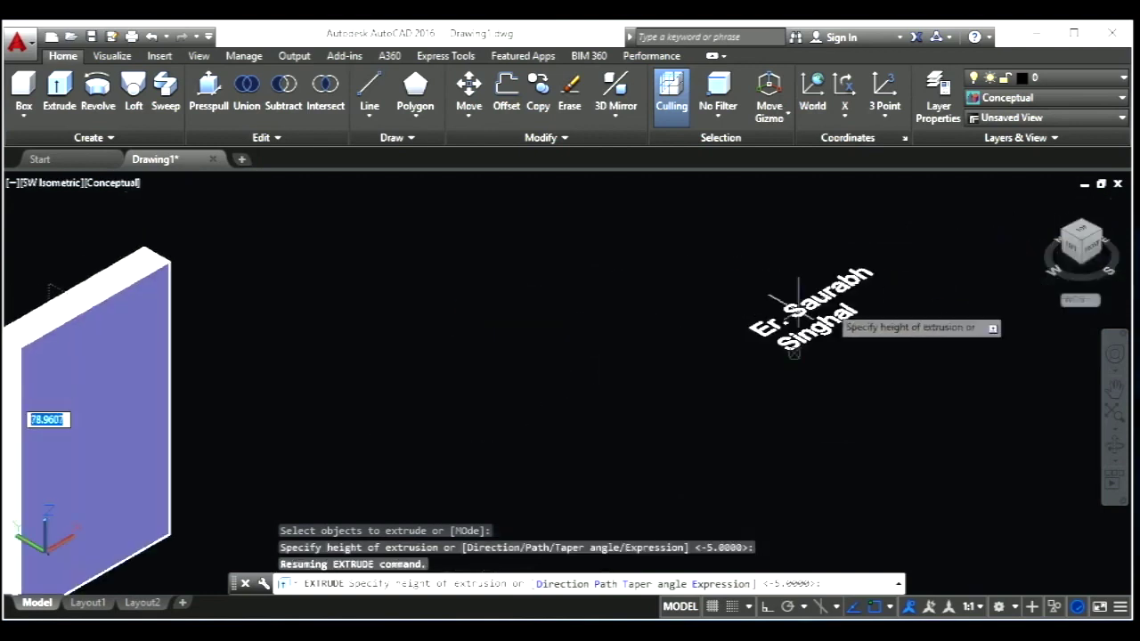
pyautogui.scroll(-3, 846, 289)
pyautogui.scroll(-2, 801, 303)
pyautogui.scroll(1, 574, 381)
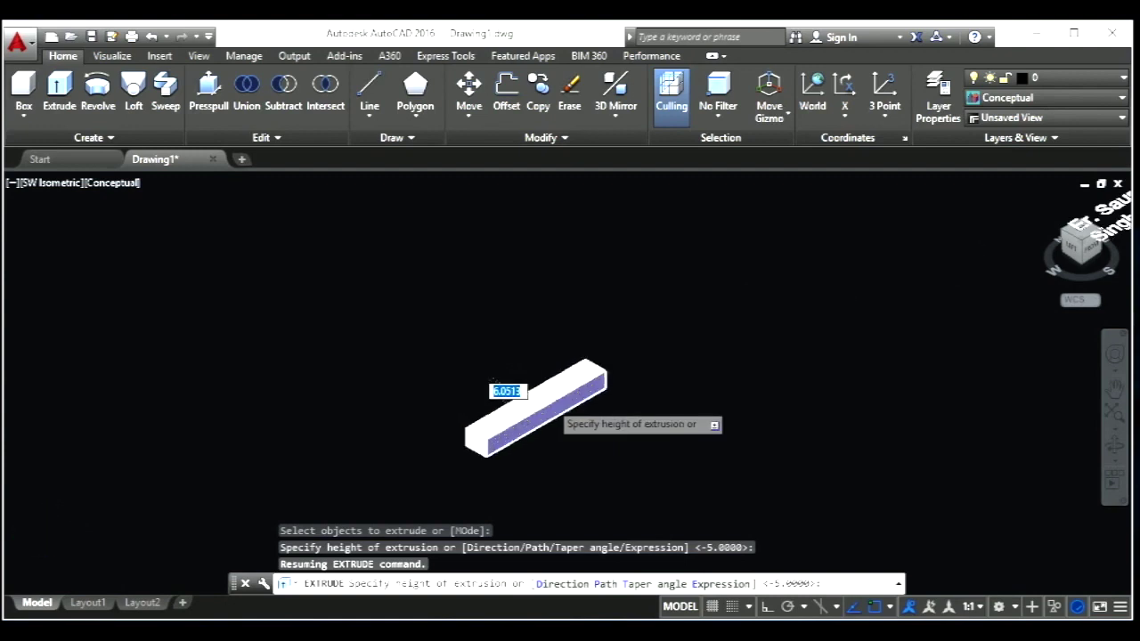
pyautogui.scroll(1, 565, 374)
pyautogui.scroll(2, 556, 369)
pyautogui.write('20')
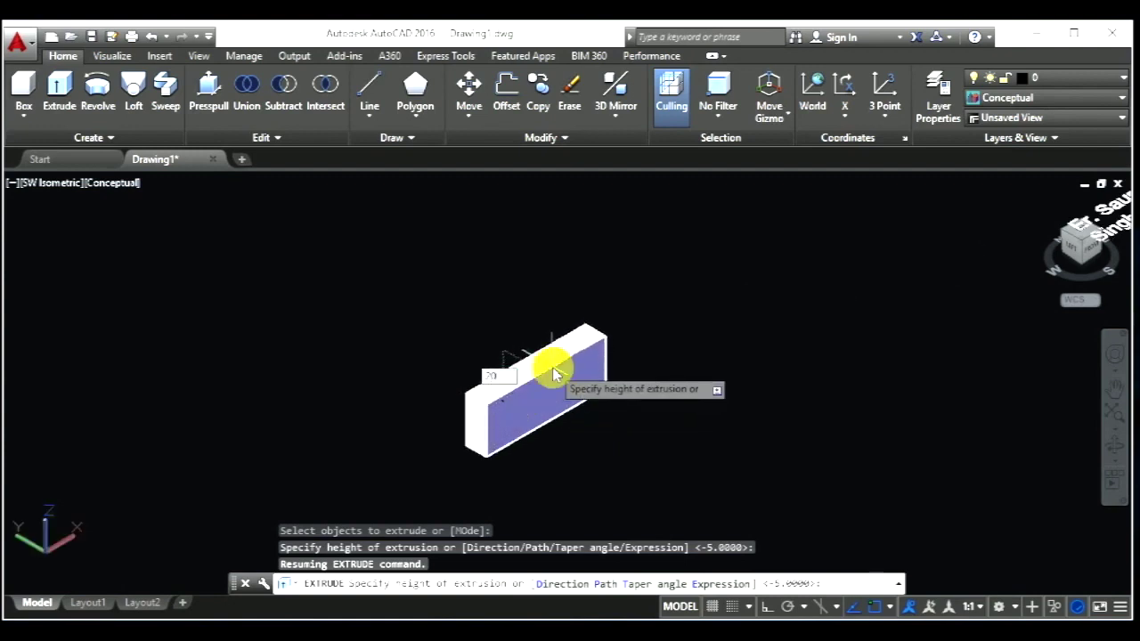
pyautogui.press('Return')
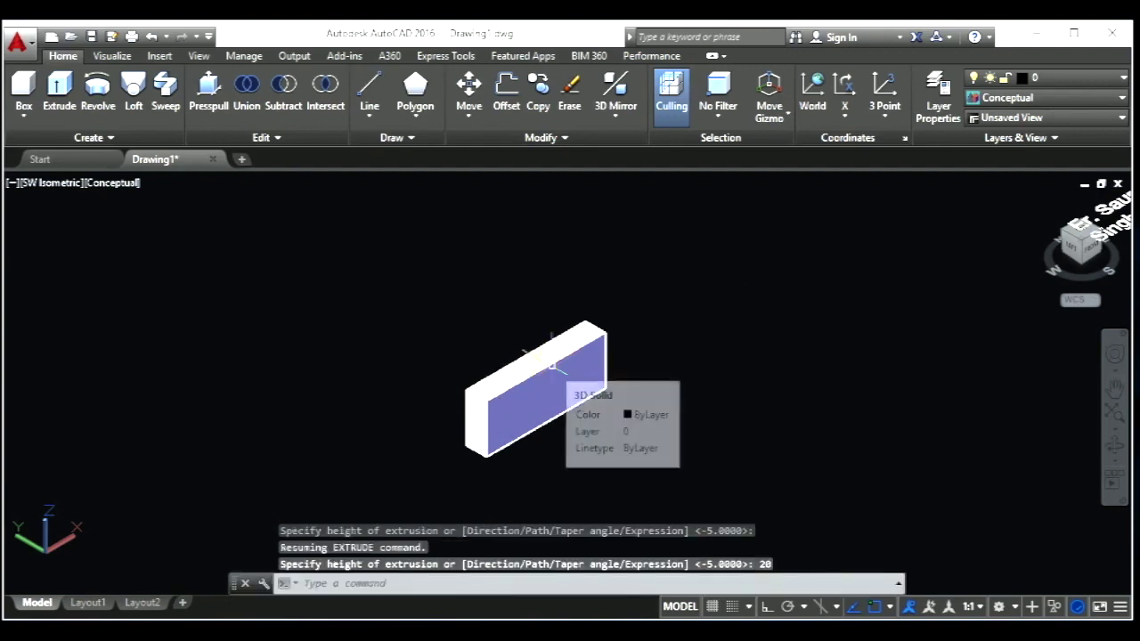
pyautogui.moveTo(1081, 242)
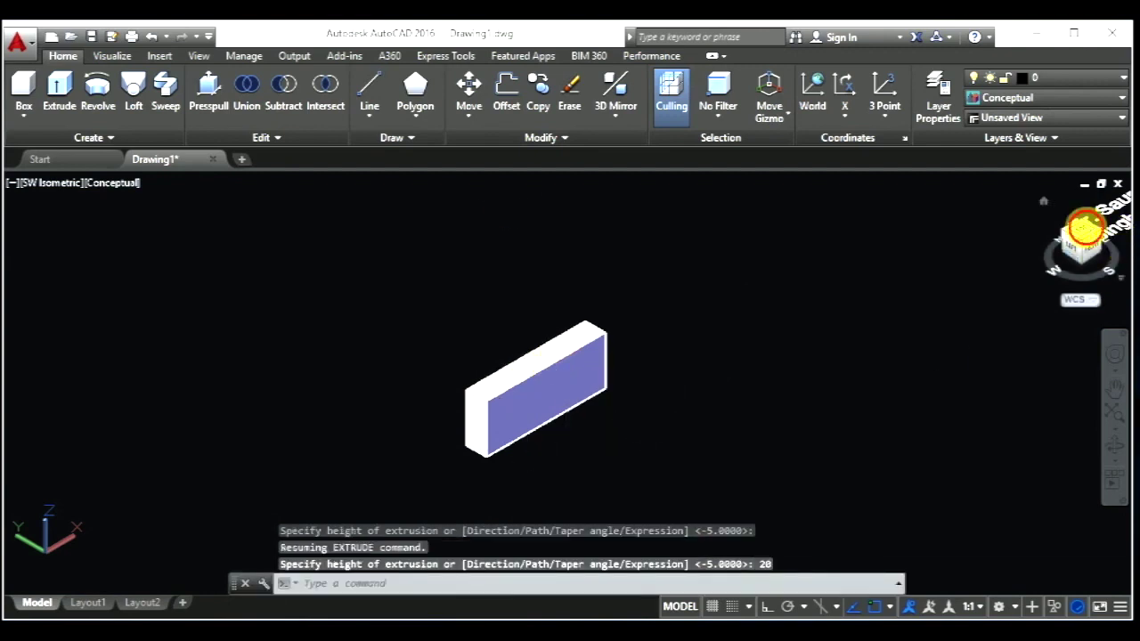
pyautogui.click(1084, 227)
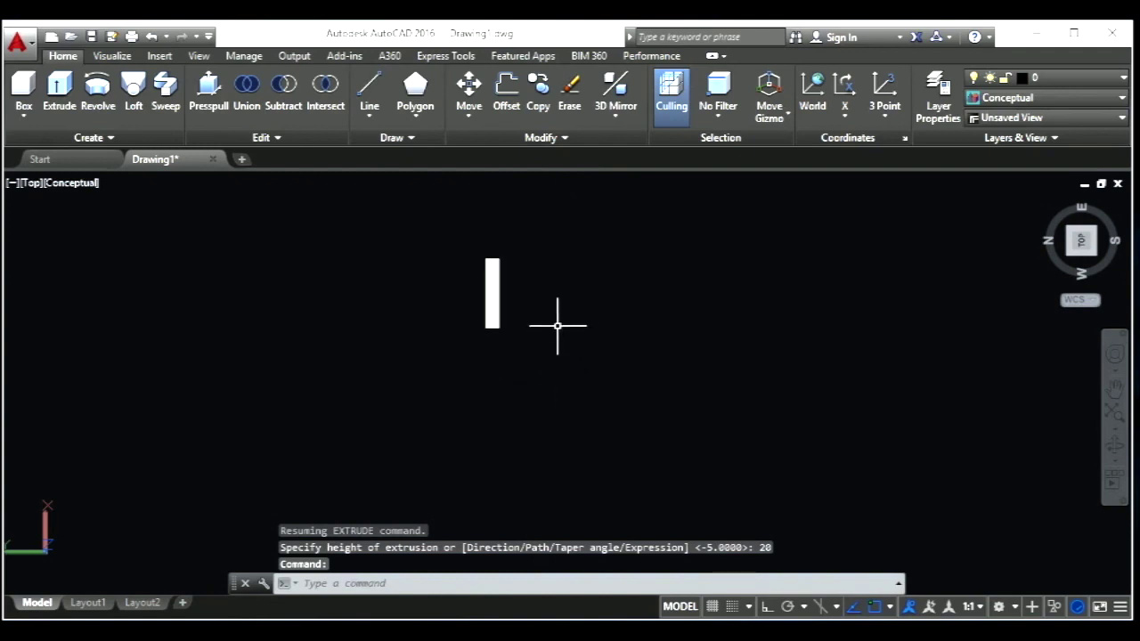
pyautogui.write('rev')
# - Draw a second tall rectangle beside the first box
pyautogui.press('Return')
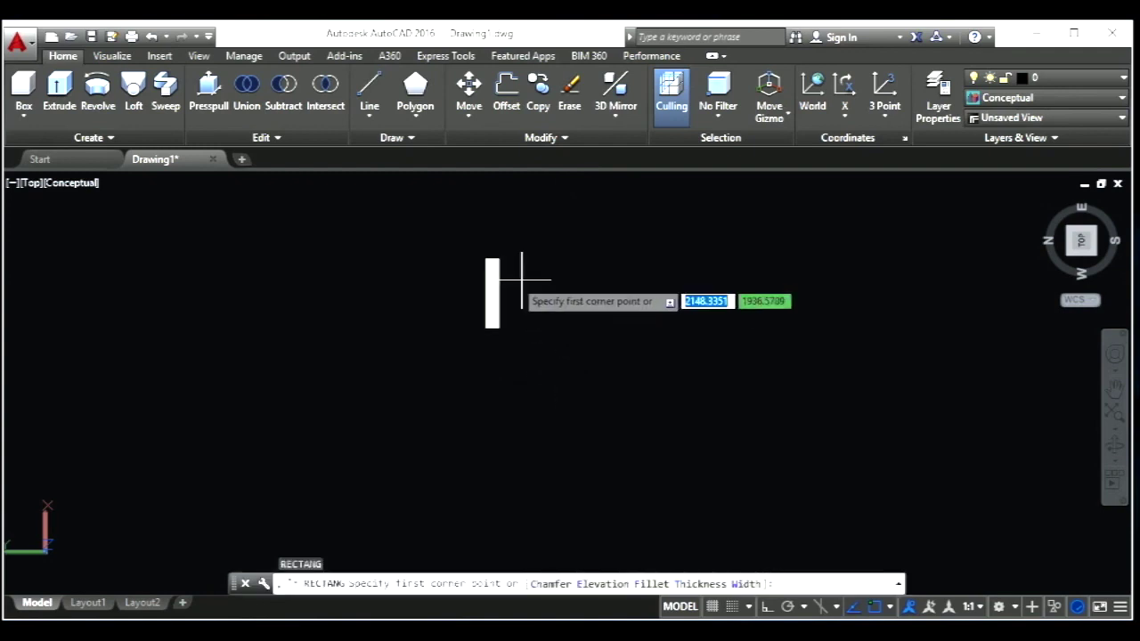
pyautogui.scroll(1, 512, 273)
pyautogui.scroll(2, 506, 270)
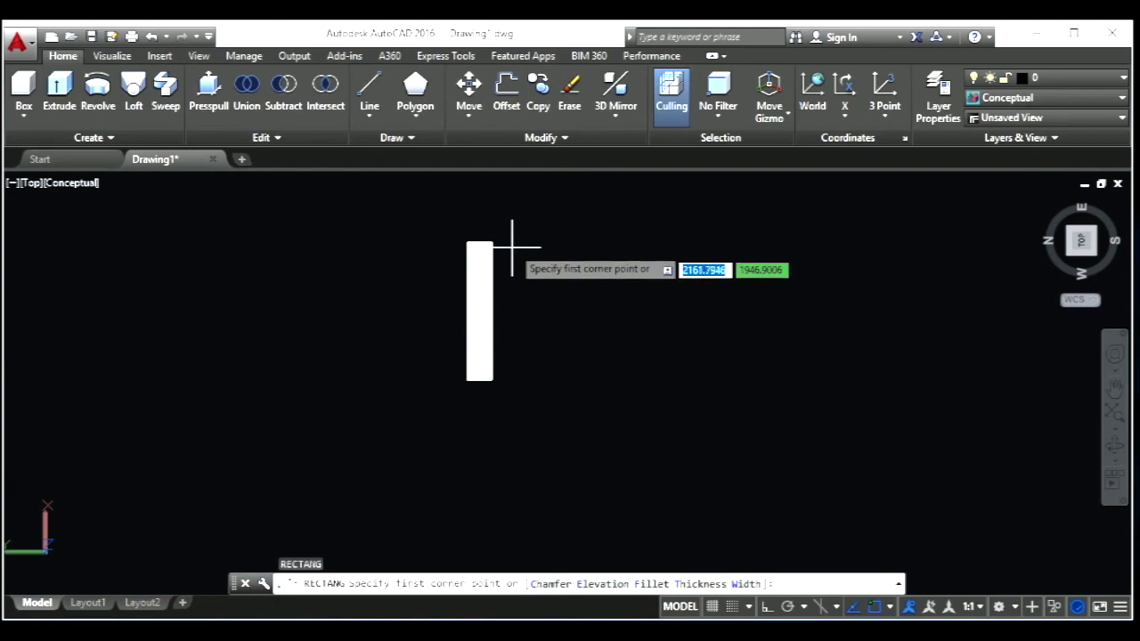
pyautogui.click(508, 241)
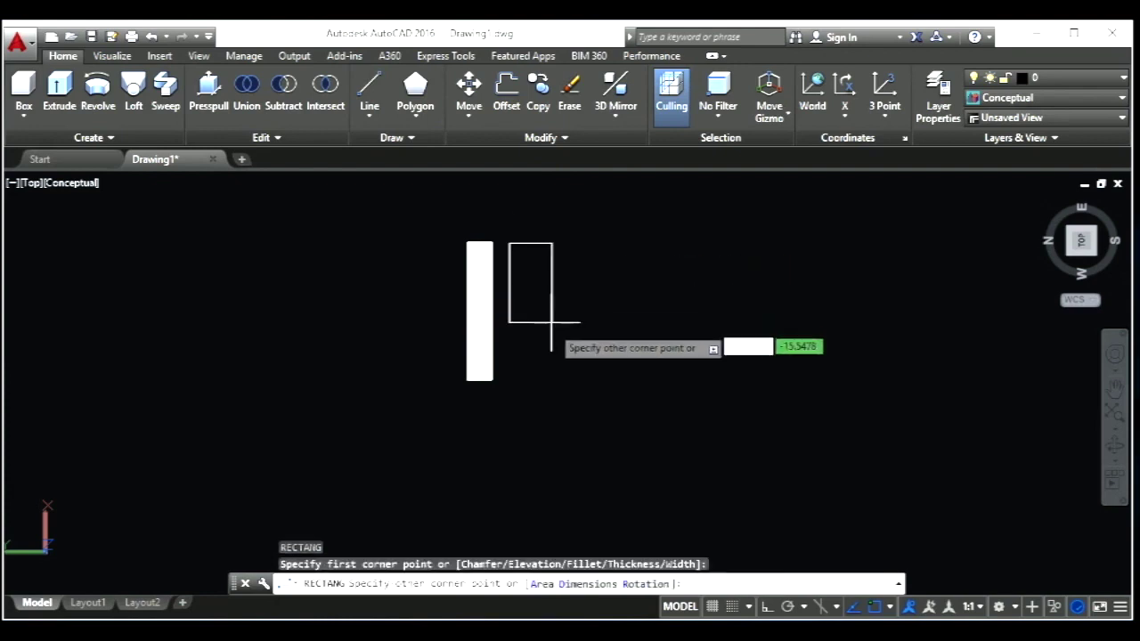
pyautogui.click(535, 376)
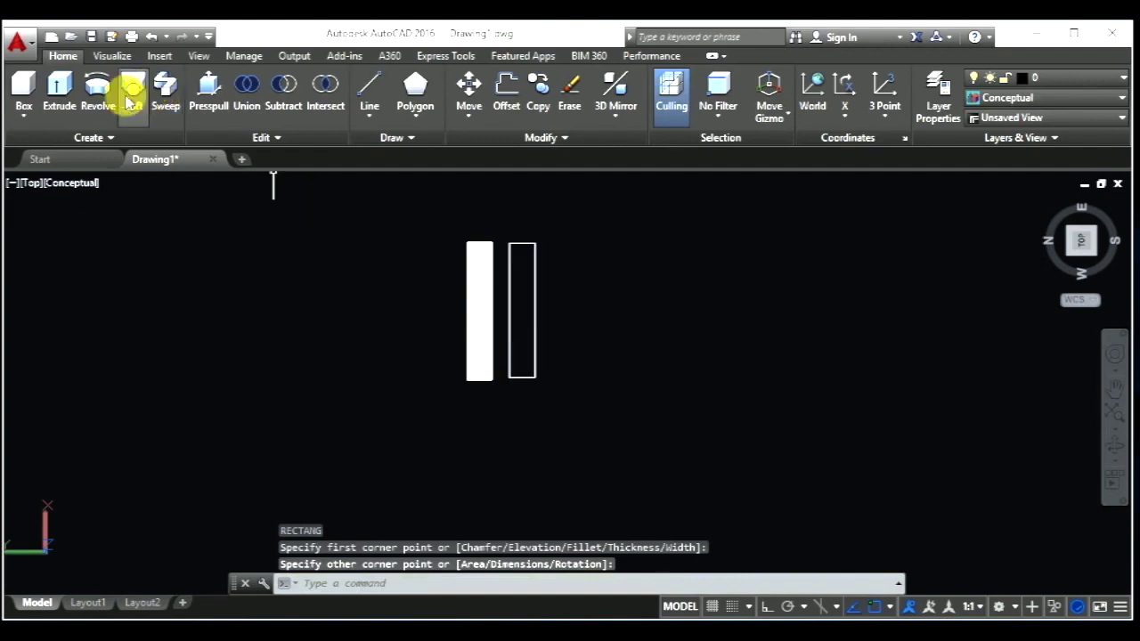
# - Extrude the second rectangle to a height of 20 in SW Isometric view
pyautogui.click(63, 102)
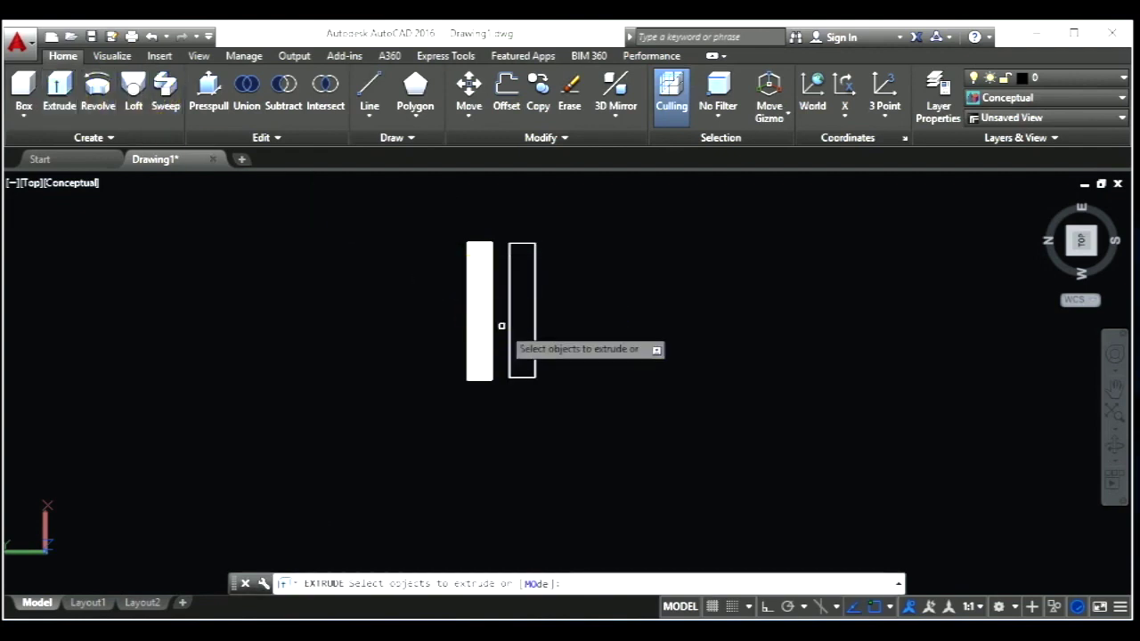
pyautogui.click(508, 333)
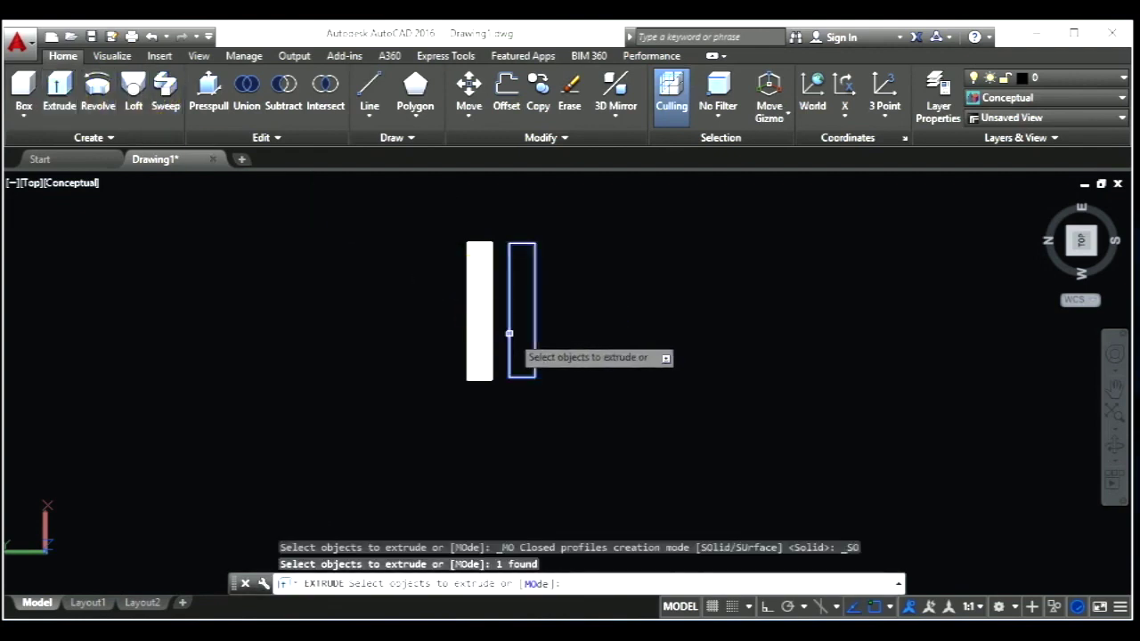
pyautogui.press('Return')
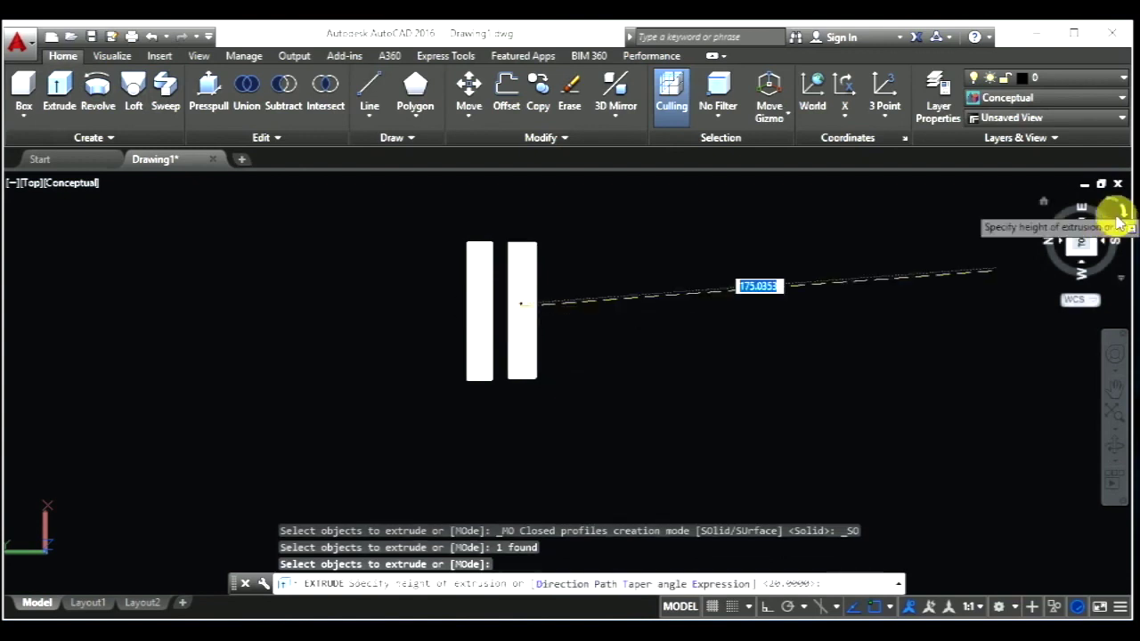
pyautogui.click(1096, 254)
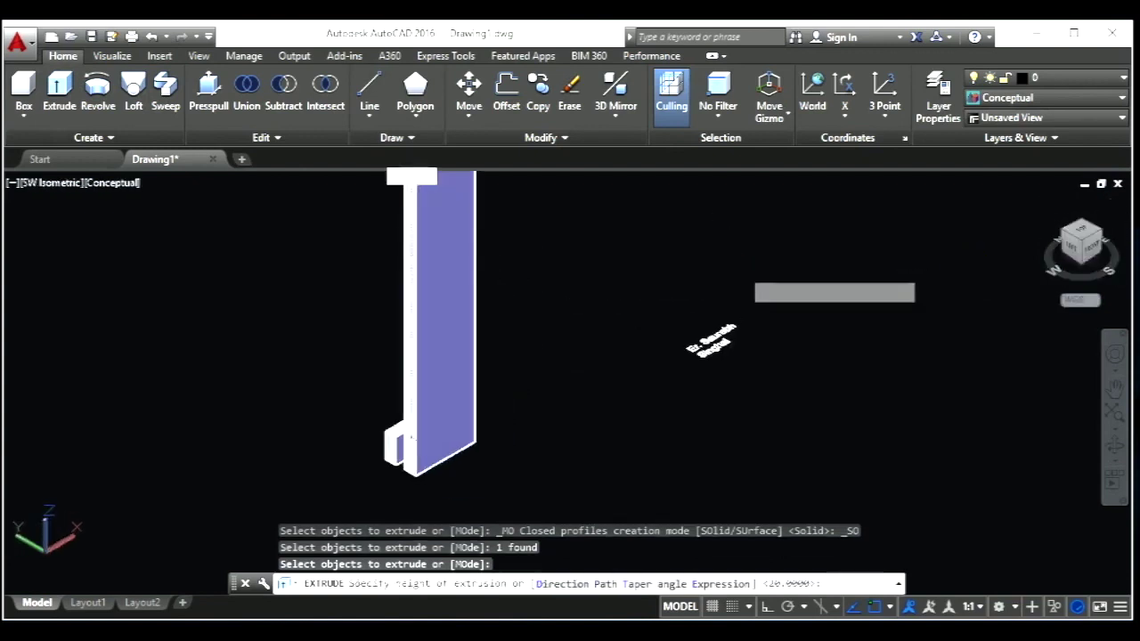
pyautogui.write('20')
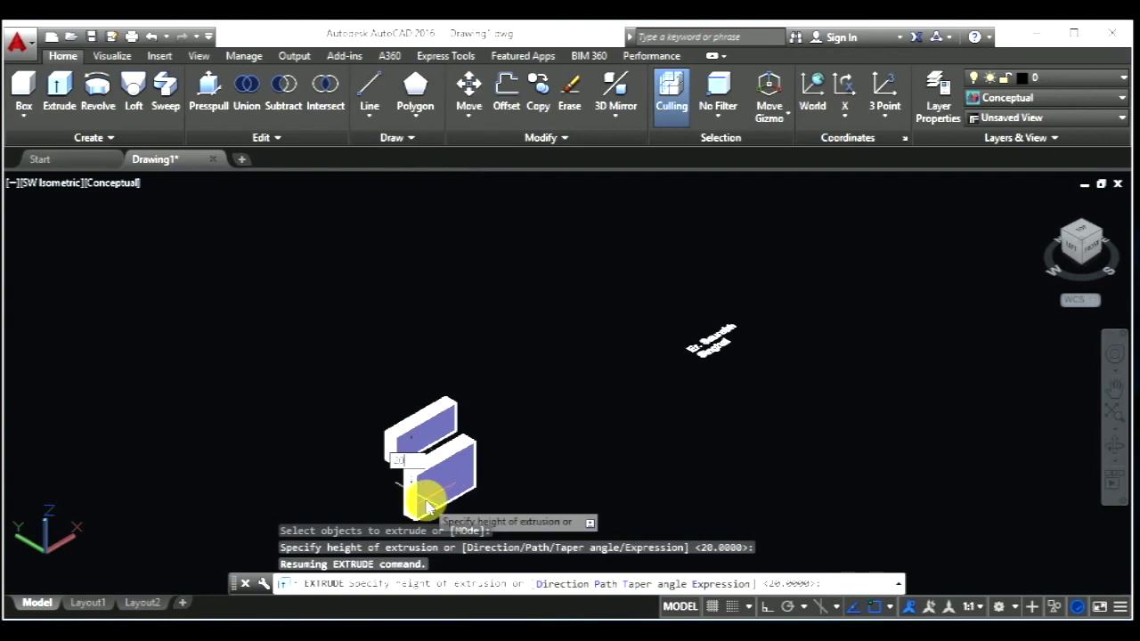
pyautogui.press('Return')
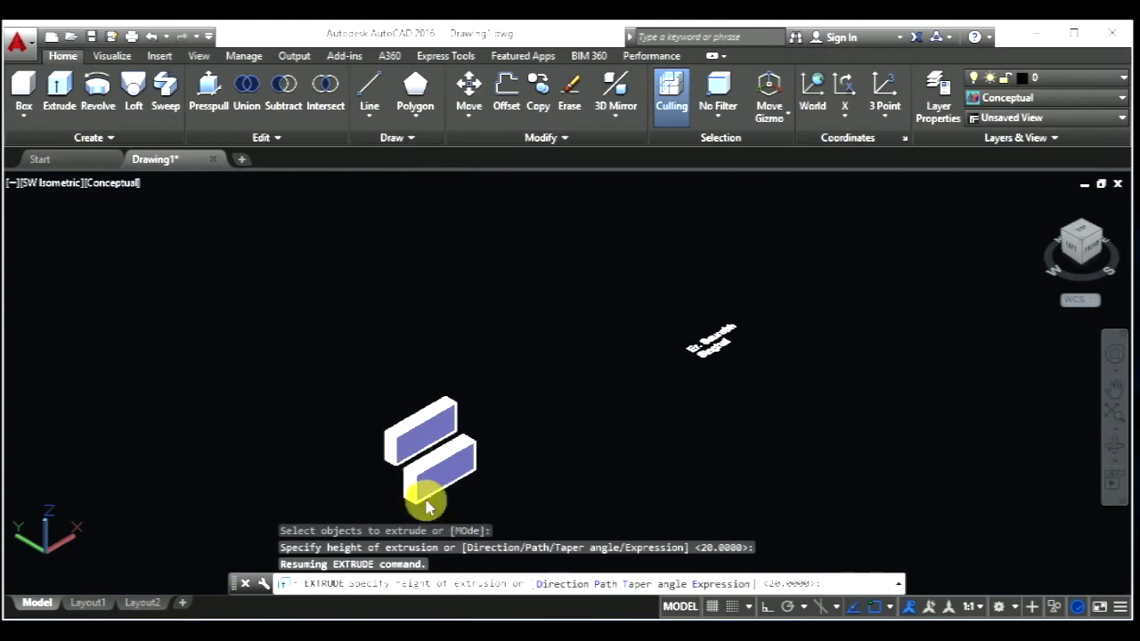
pyautogui.press('Escape')
pyautogui.press('Escape')
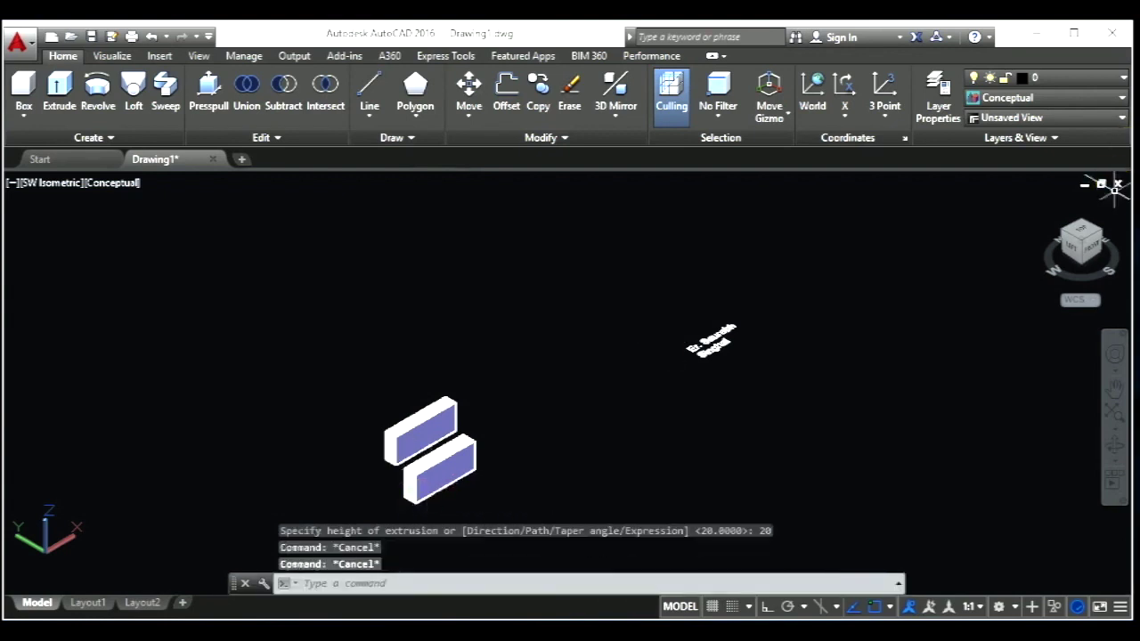
# - Switch between Top and SW Isometric views, zoom, and turn on the grid with F7
pyautogui.click(1090, 240)
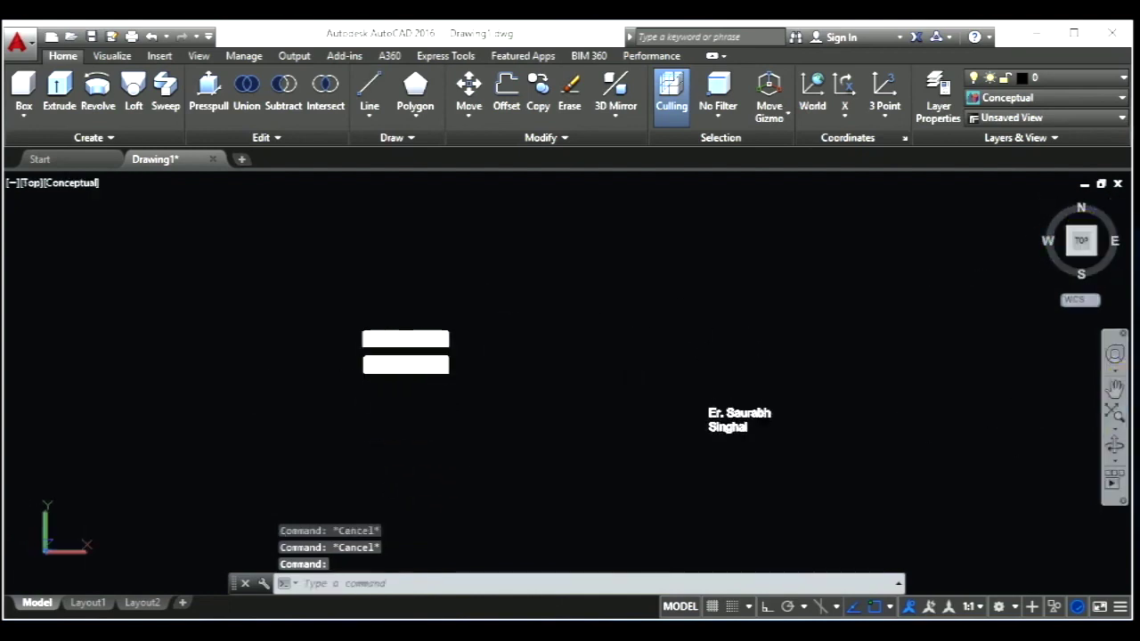
pyautogui.moveTo(1080, 241)
pyautogui.click(1067, 254)
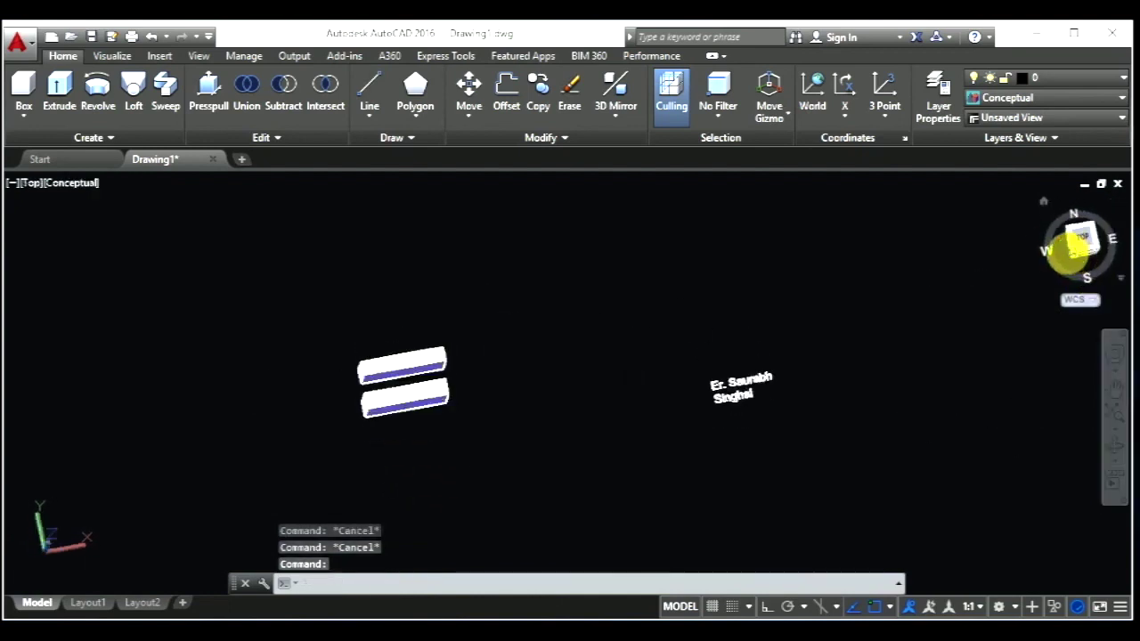
pyautogui.scroll(4, 354, 509)
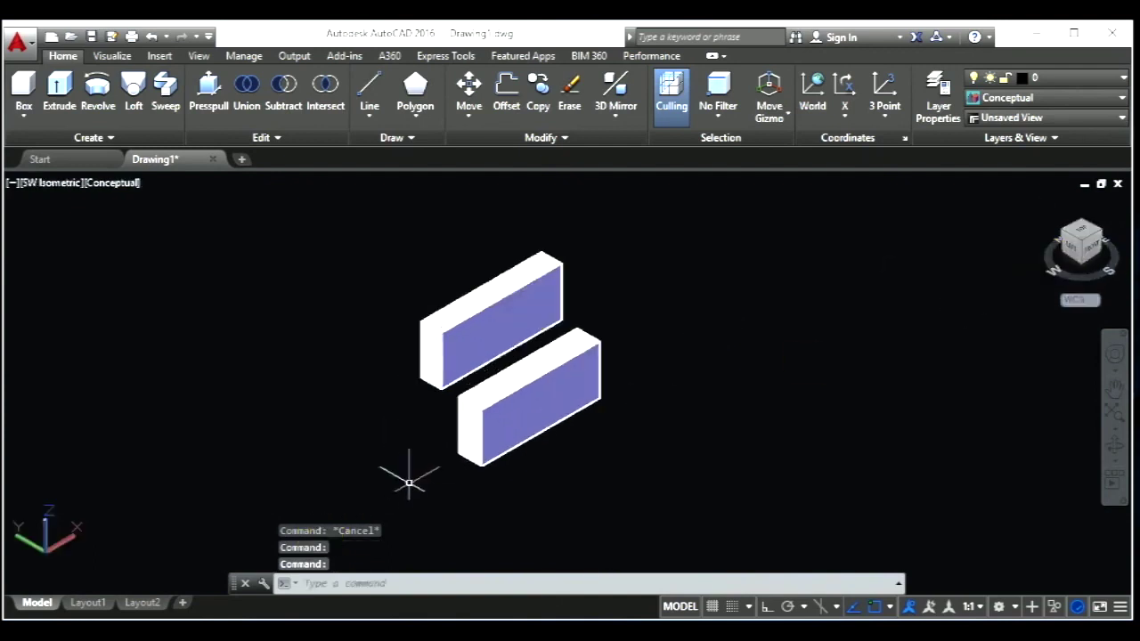
pyautogui.scroll(2, 451, 442)
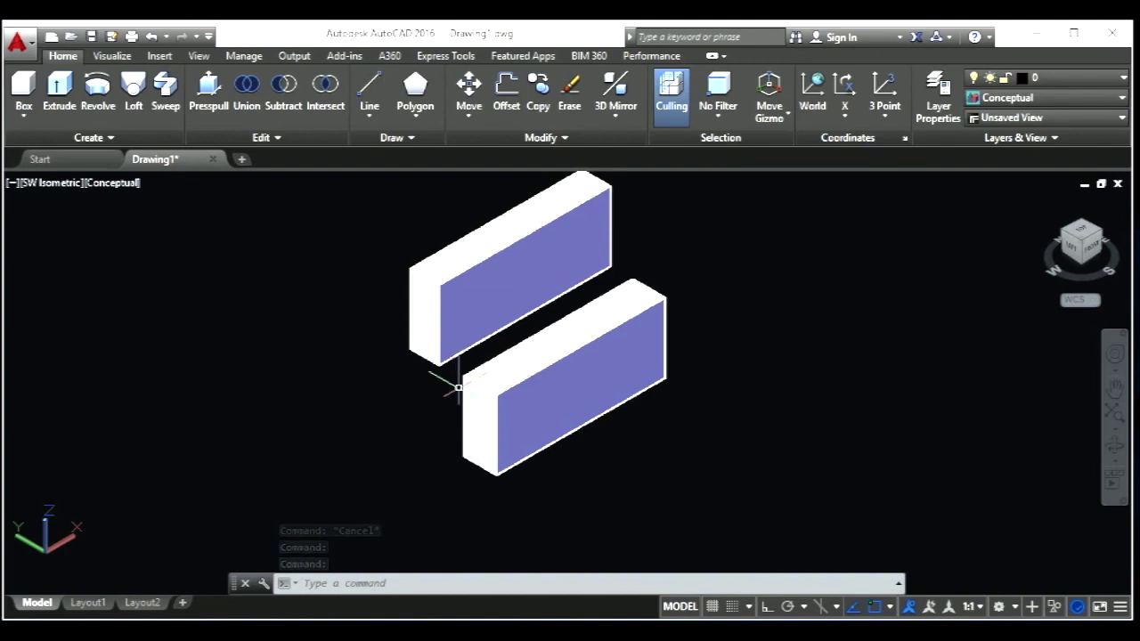
pyautogui.scroll(-3, 458, 388)
pyautogui.scroll(-1, 472, 393)
pyautogui.scroll(-2, 501, 369)
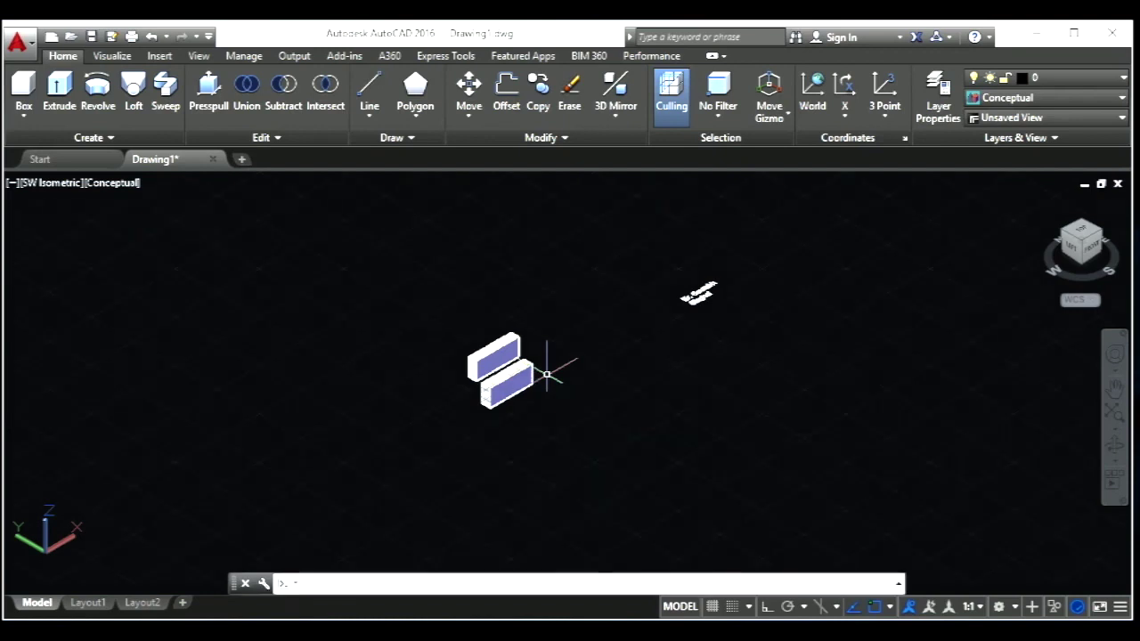
pyautogui.press('F7')
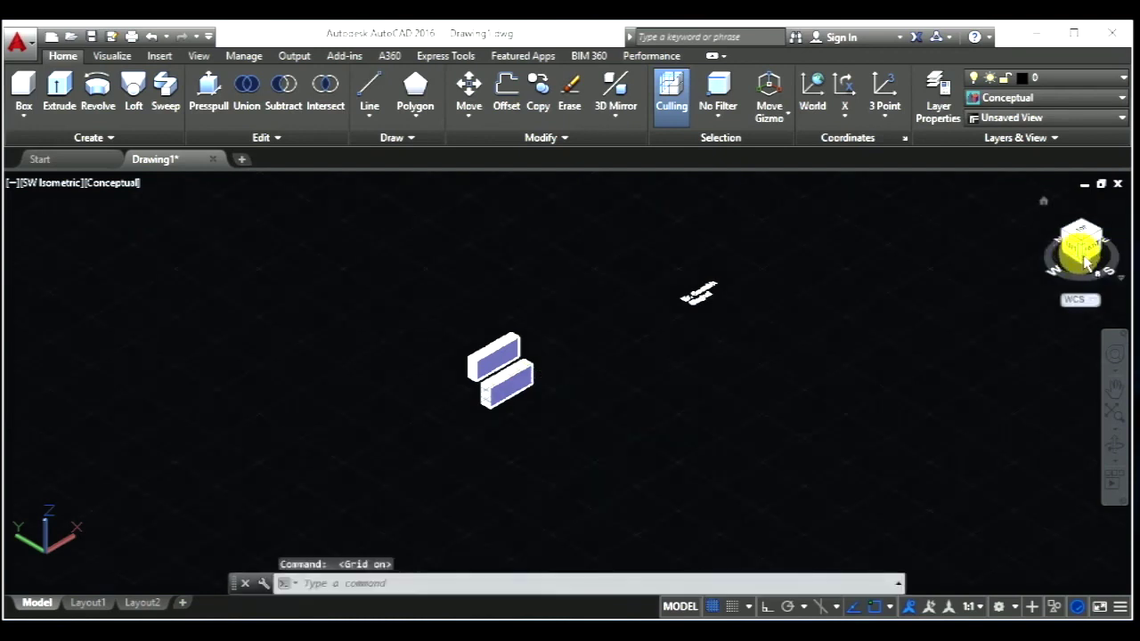
# - Cycle through Left, SW Isometric, Front and SE Isometric views, ending in Top view
pyautogui.click(1072, 253)
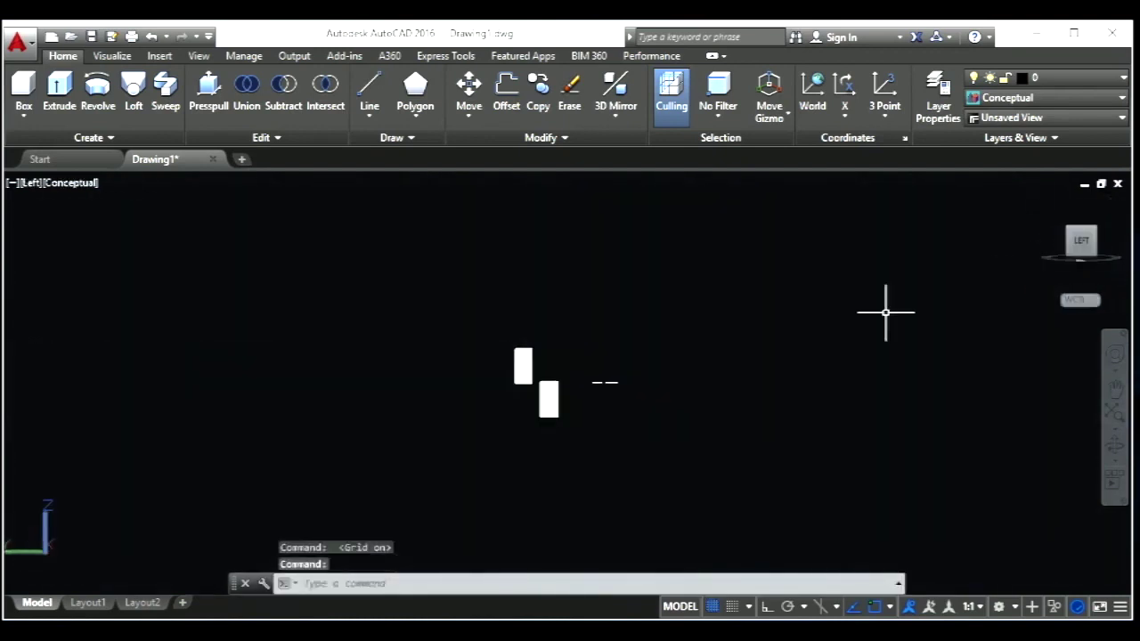
pyautogui.scroll(4, 614, 394)
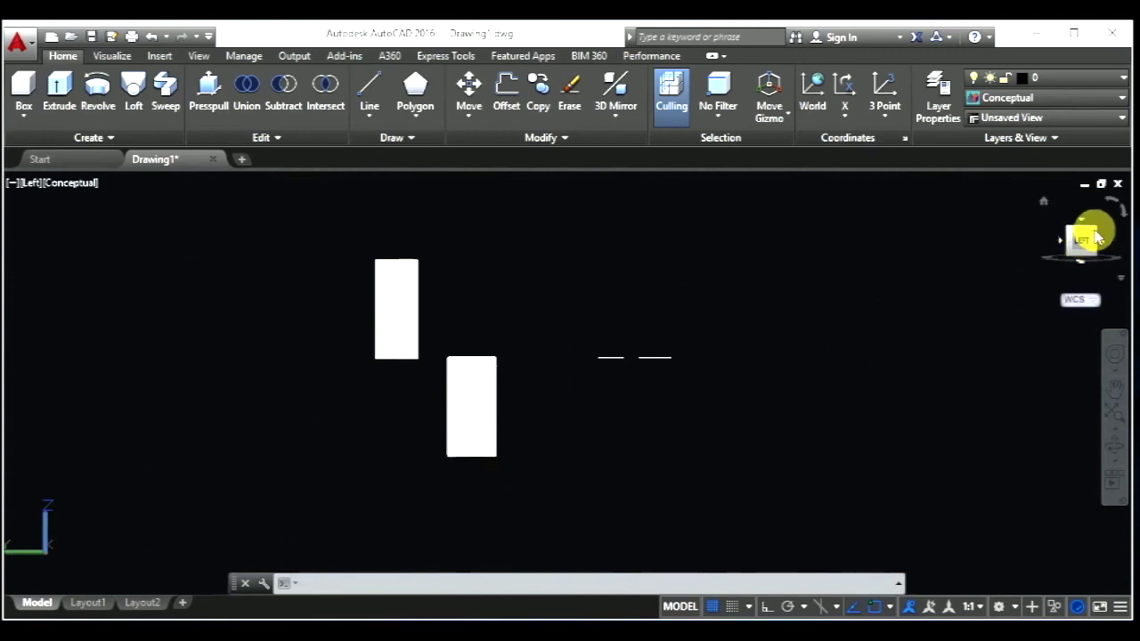
pyautogui.click(1097, 237)
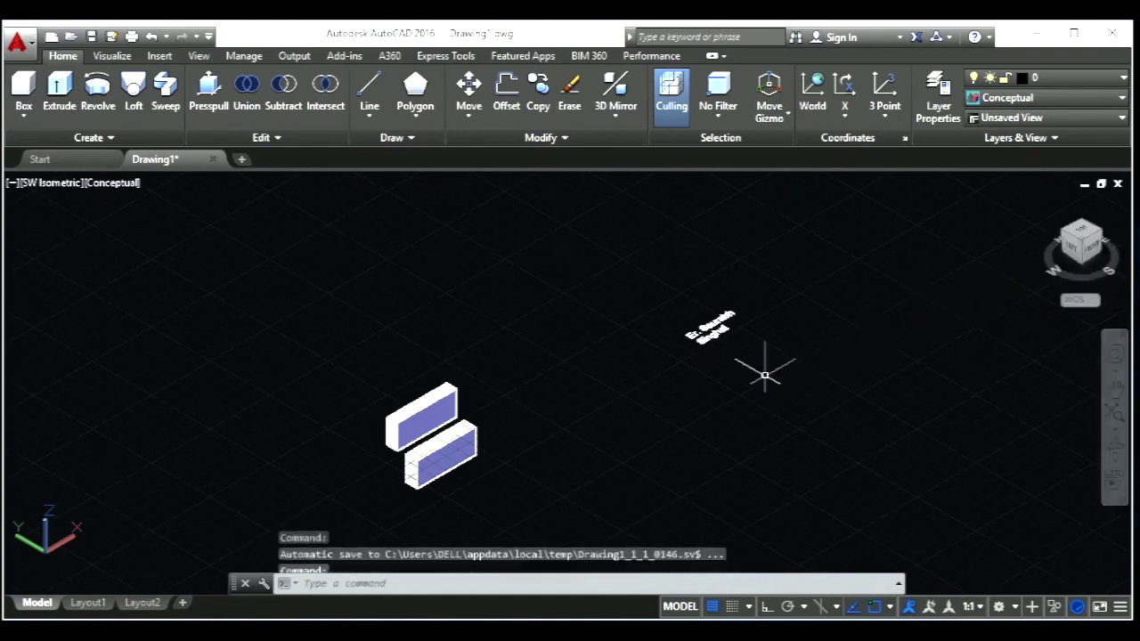
pyautogui.click(1098, 250)
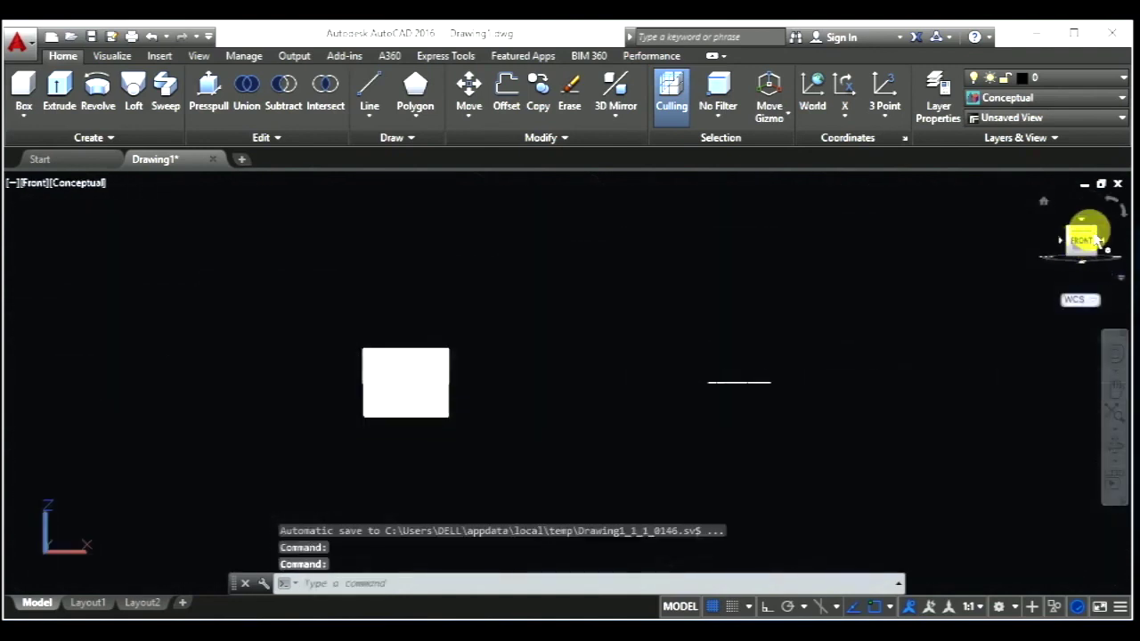
pyautogui.click(1098, 237)
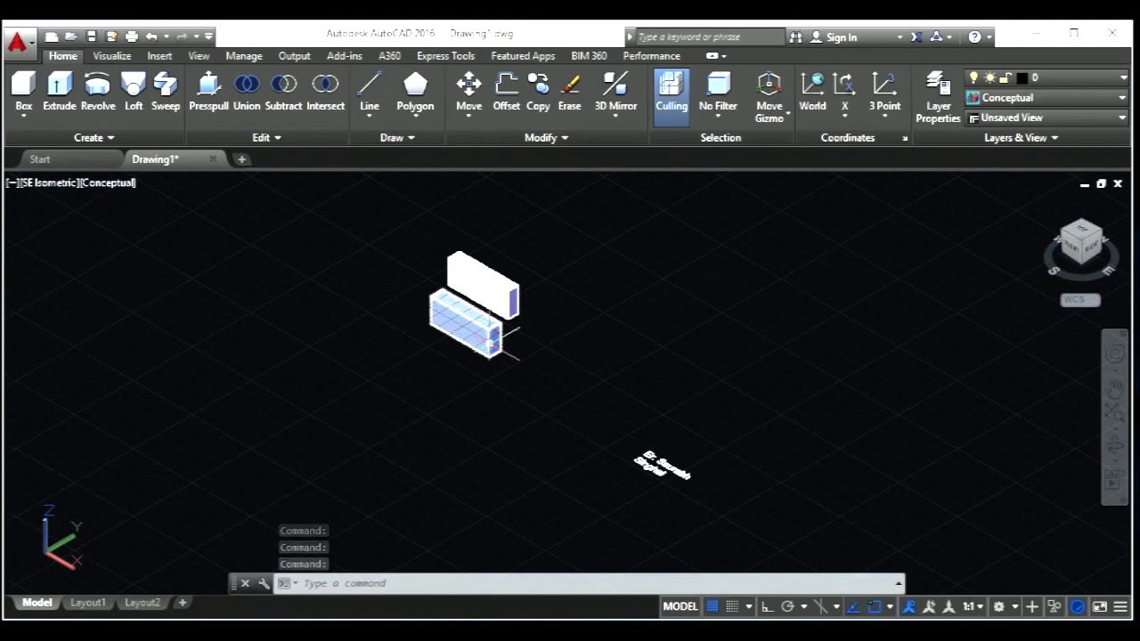
pyautogui.click(1081, 237)
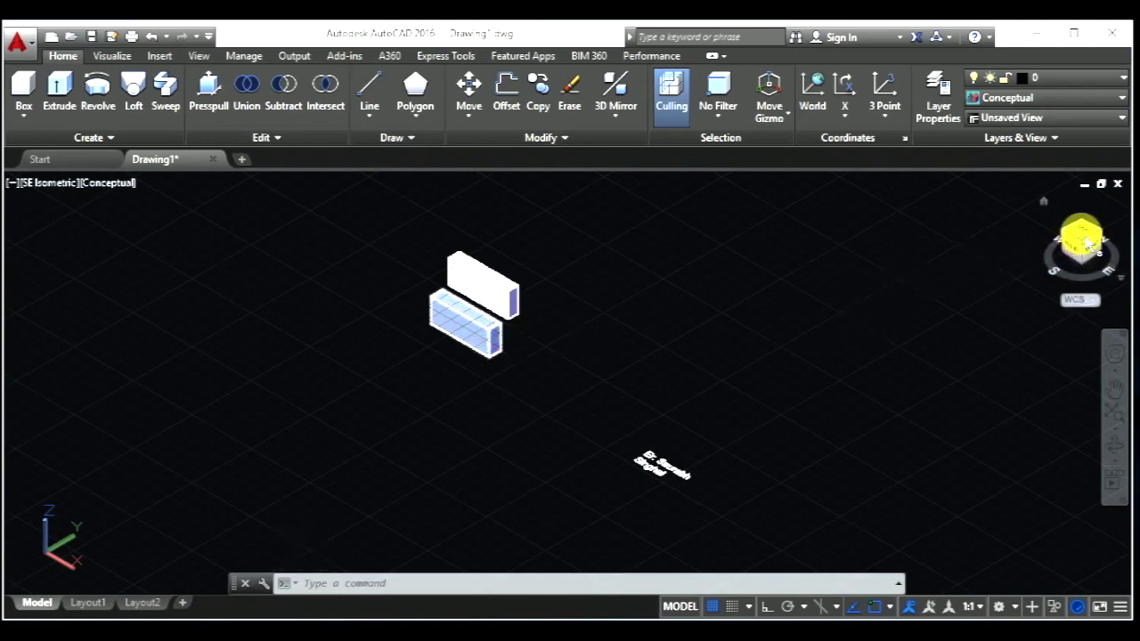
pyautogui.press('Escape')
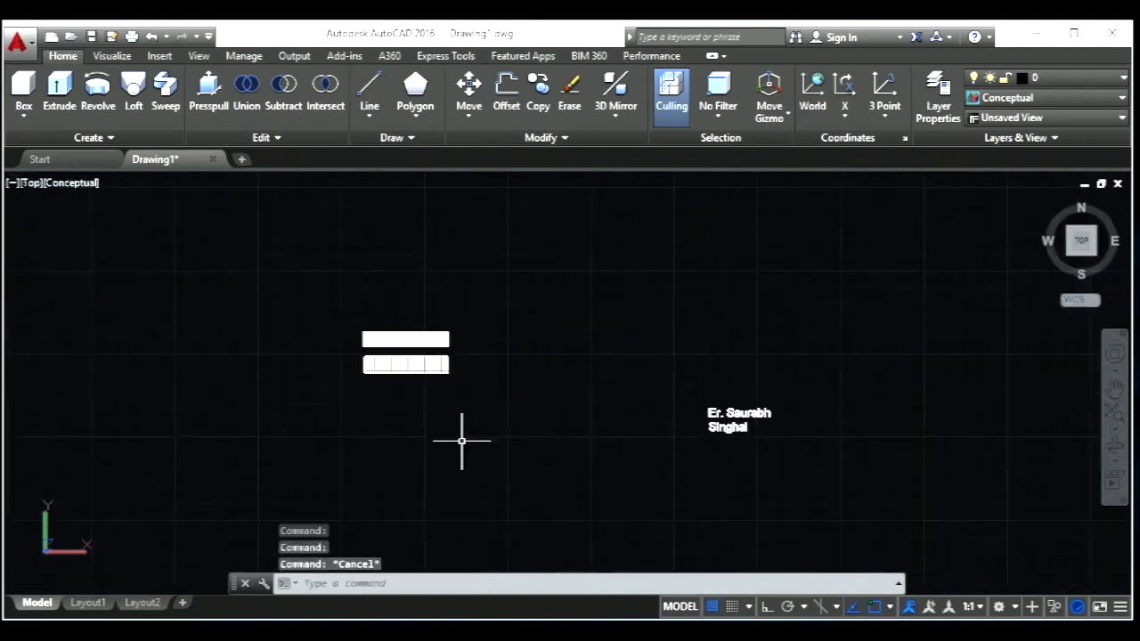
# - Erase both extruded boxes
pyautogui.click(470, 428)
pyautogui.click(334, 303)
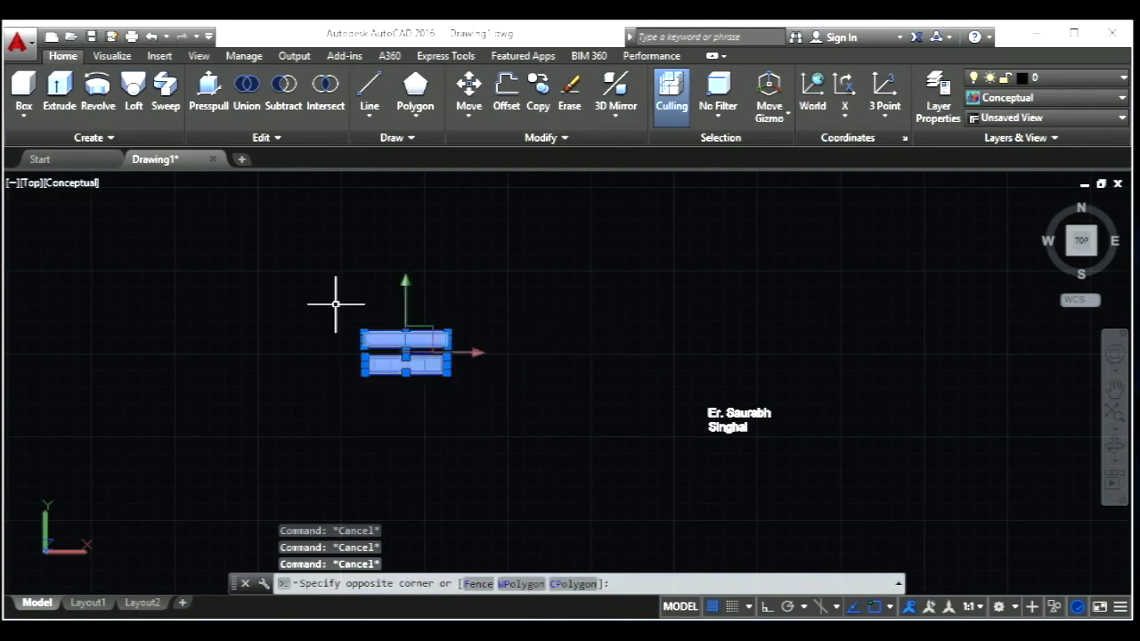
pyautogui.press('Delete')
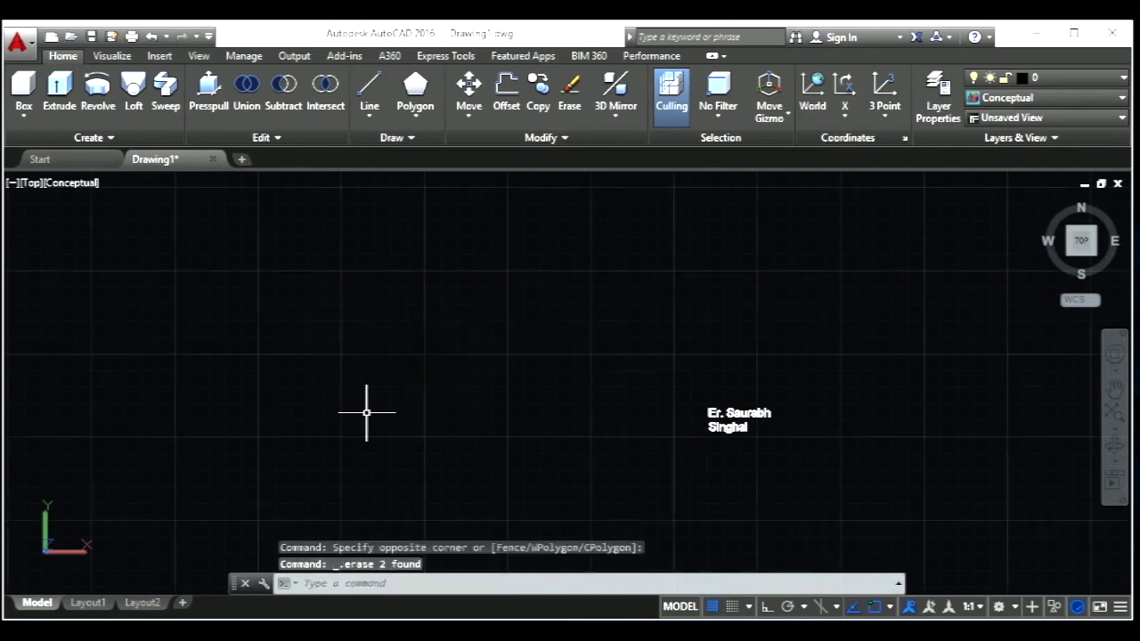
# - Draw a seven-point zigzag outline with the LINE command
pyautogui.write('l')
pyautogui.press('Return')
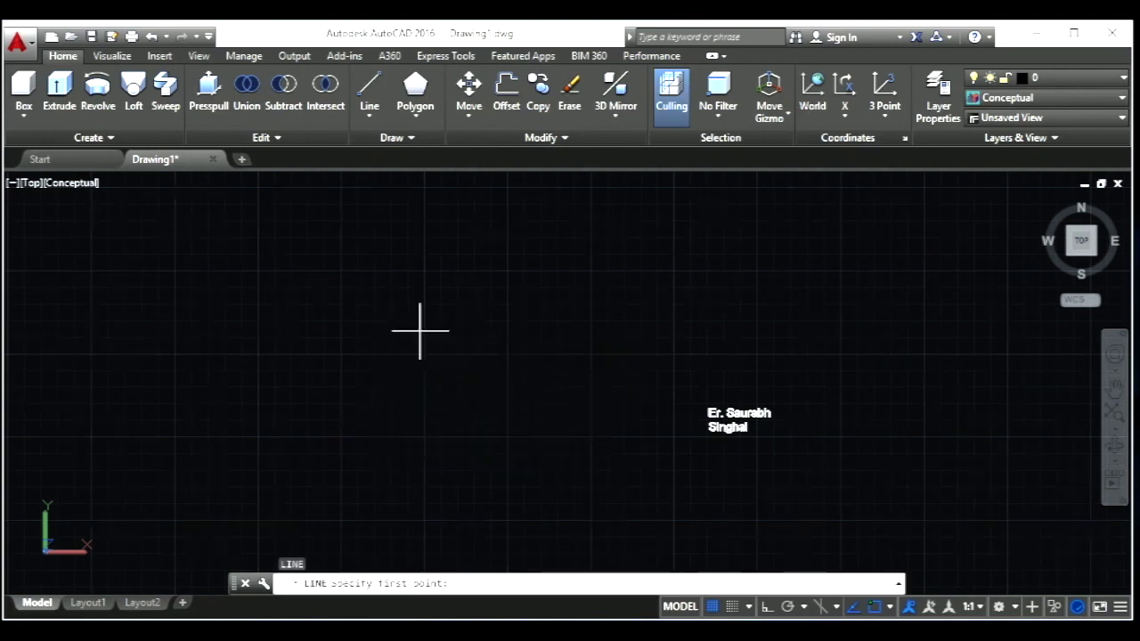
pyautogui.click(422, 332)
pyautogui.click(438, 352)
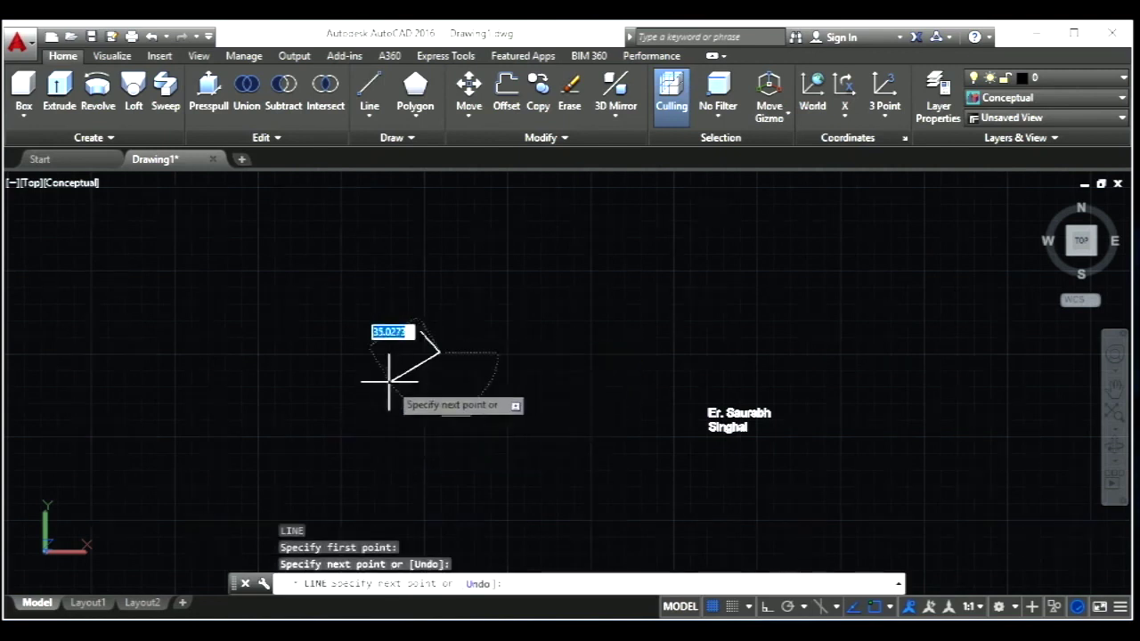
pyautogui.click(390, 383)
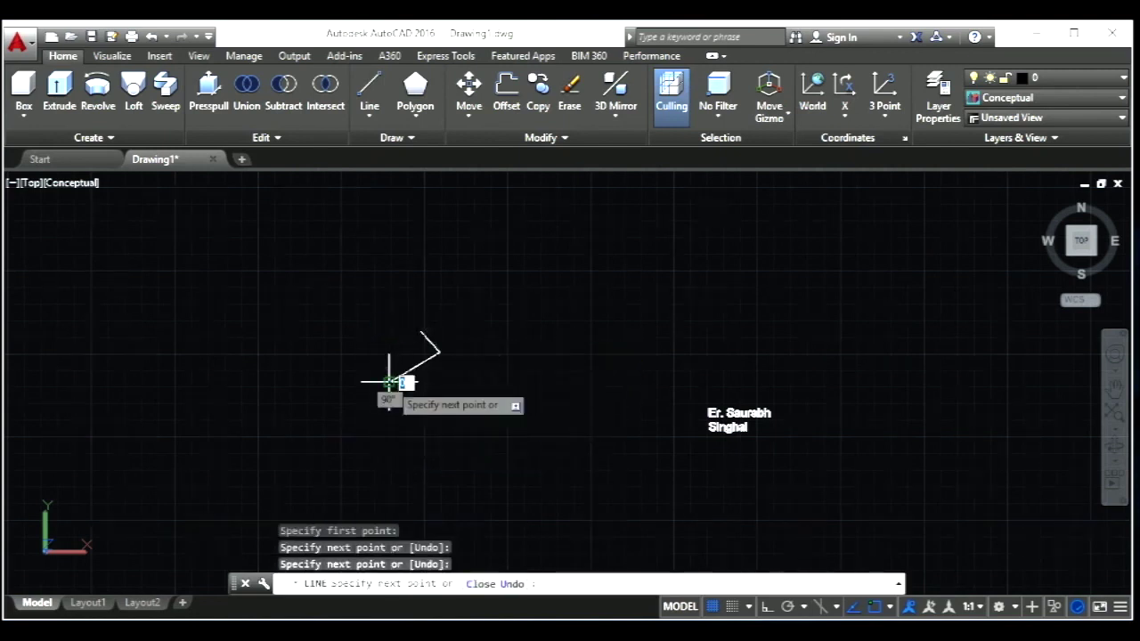
pyautogui.click(430, 410)
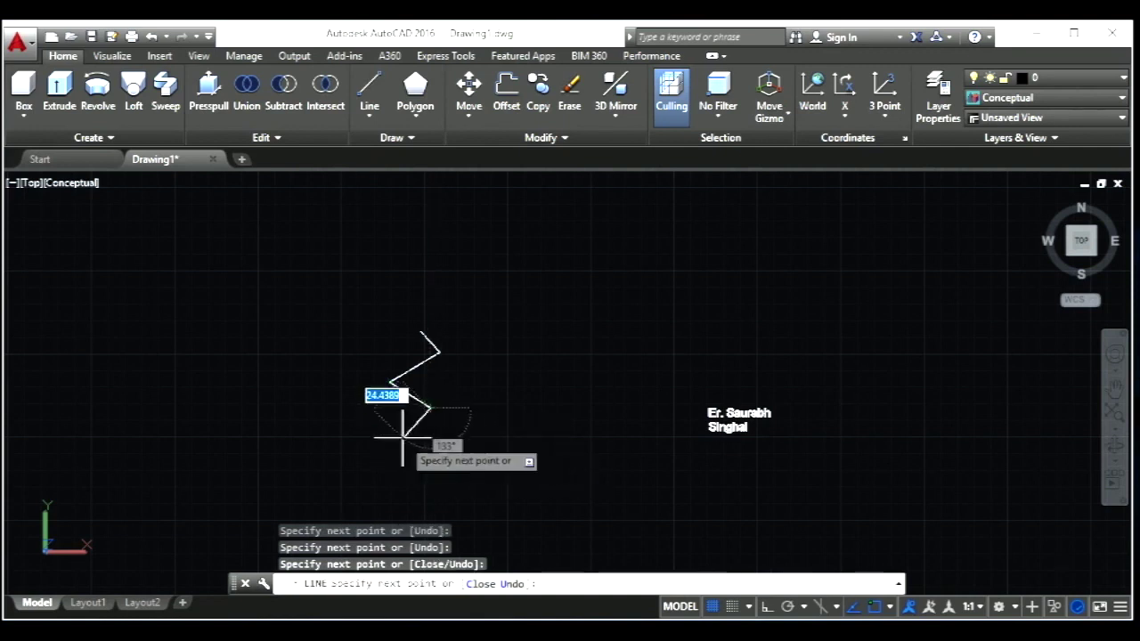
pyautogui.click(389, 424)
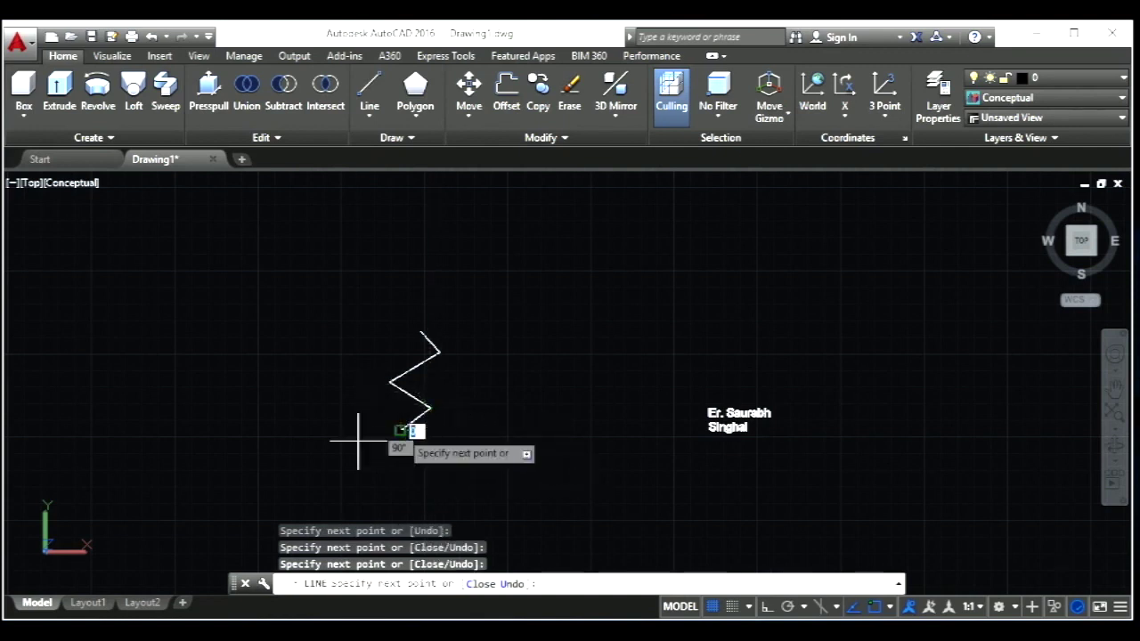
pyautogui.click(351, 395)
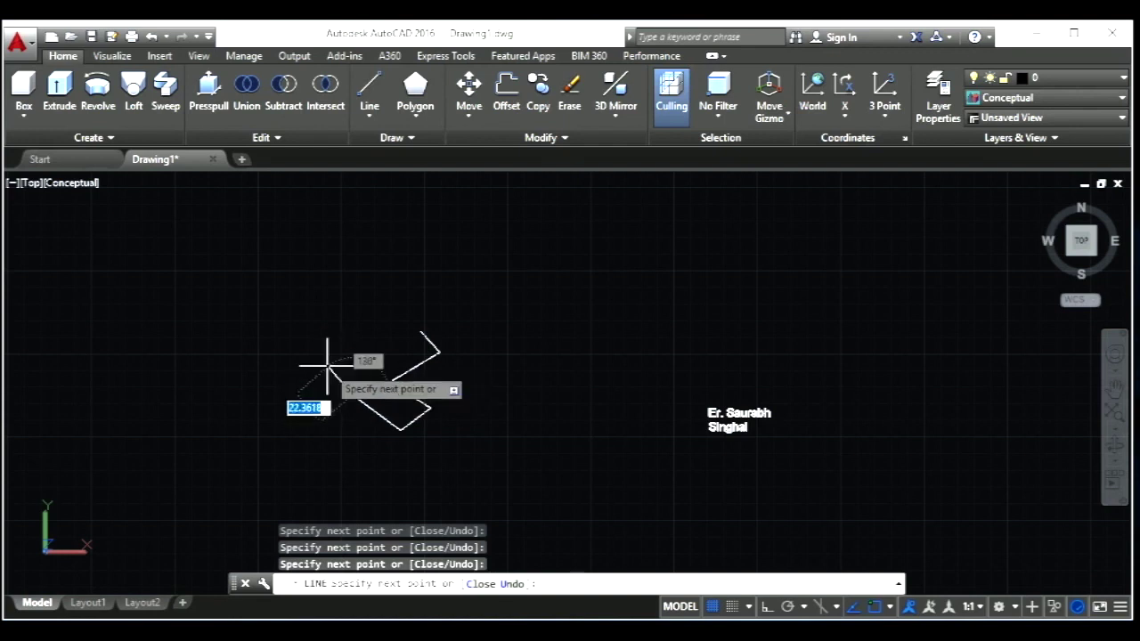
pyautogui.click(328, 365)
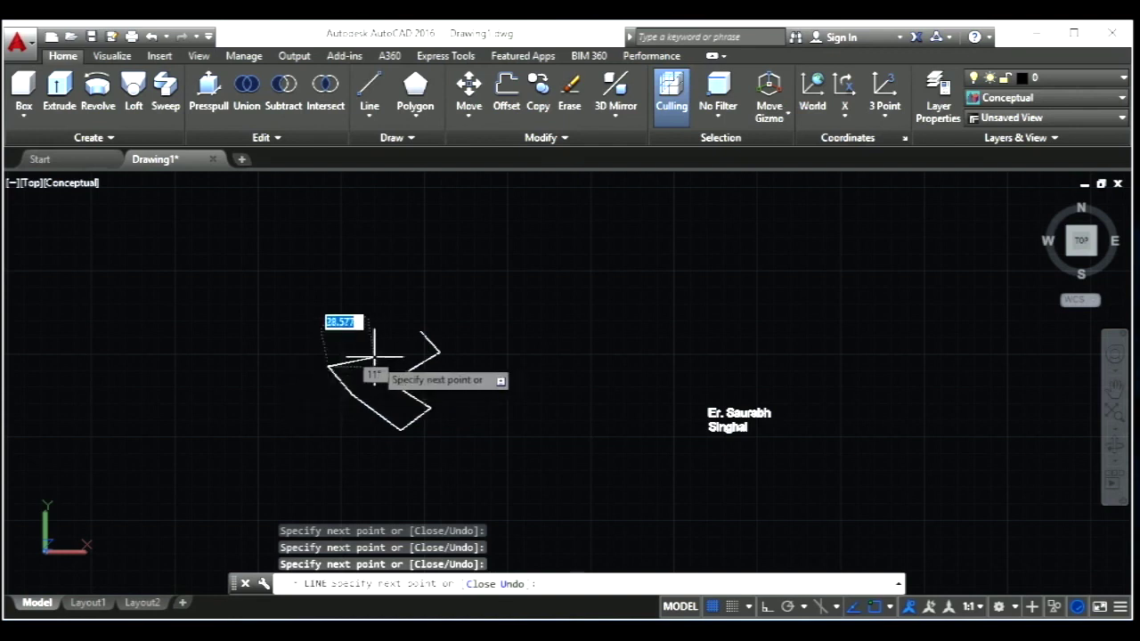
pyautogui.press('Escape')
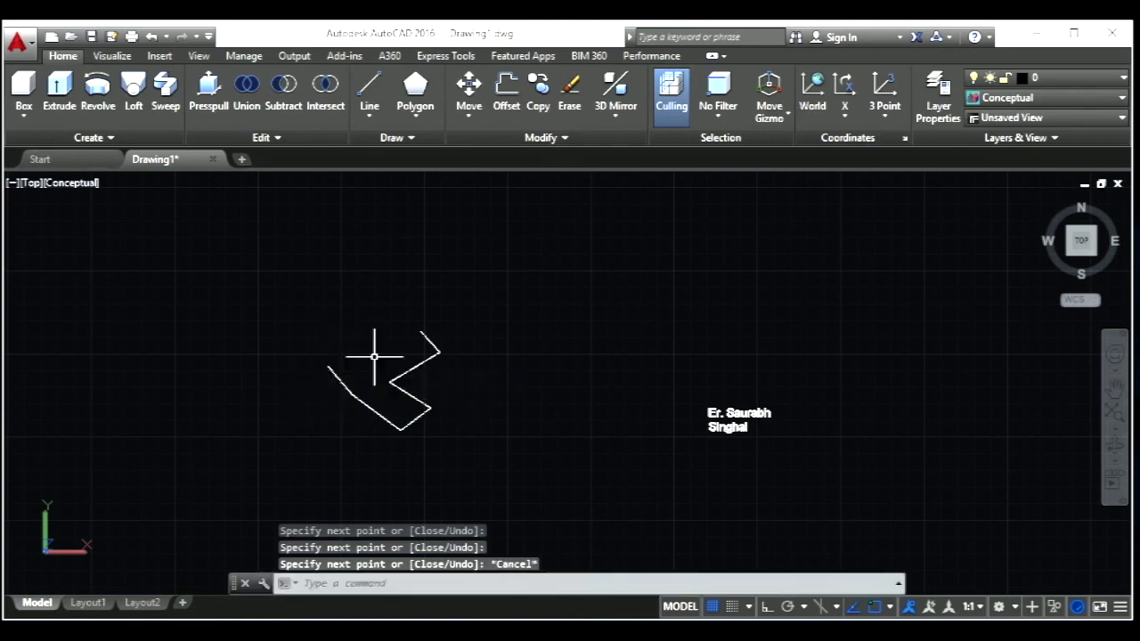
# - Close the outline with a three-point arc from its left end to its upper end
pyautogui.write('arc')
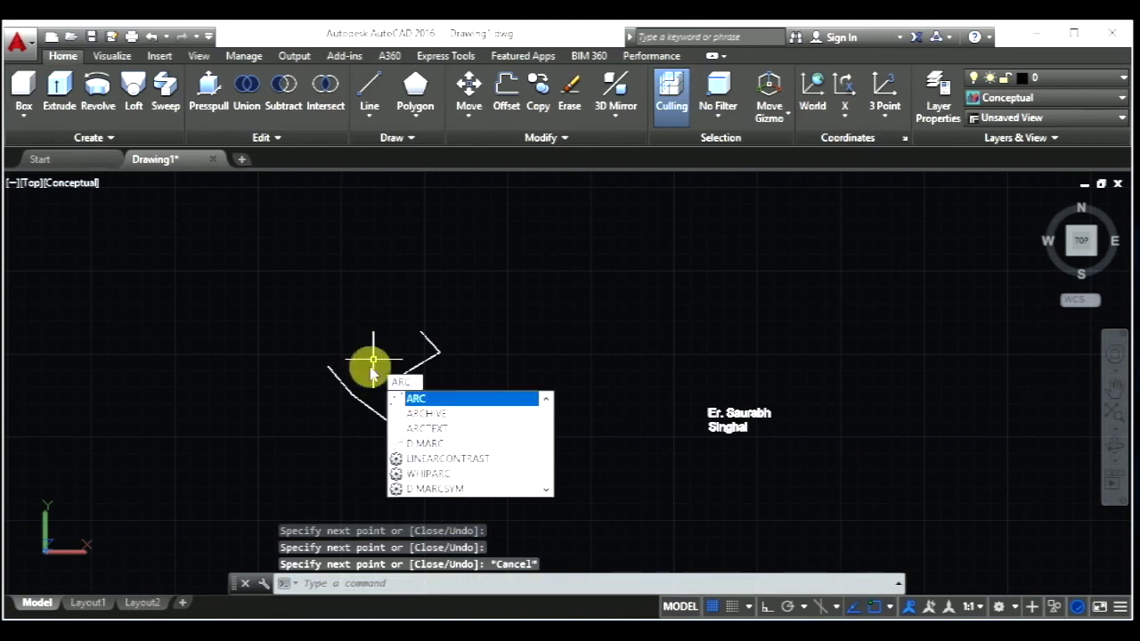
pyautogui.press('Return')
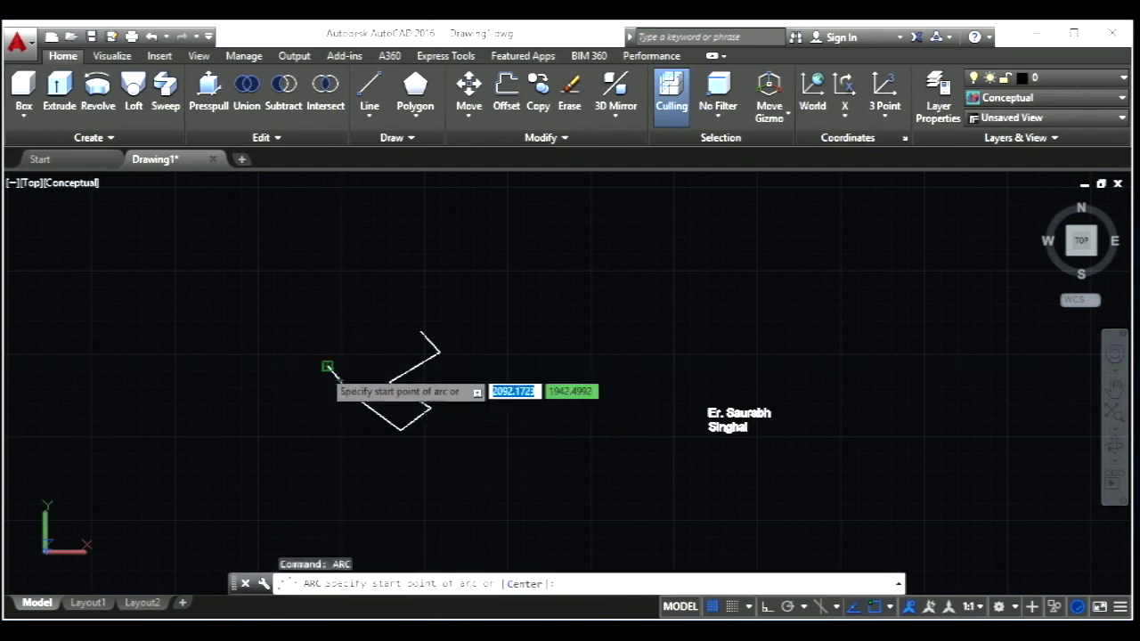
pyautogui.click(328, 365)
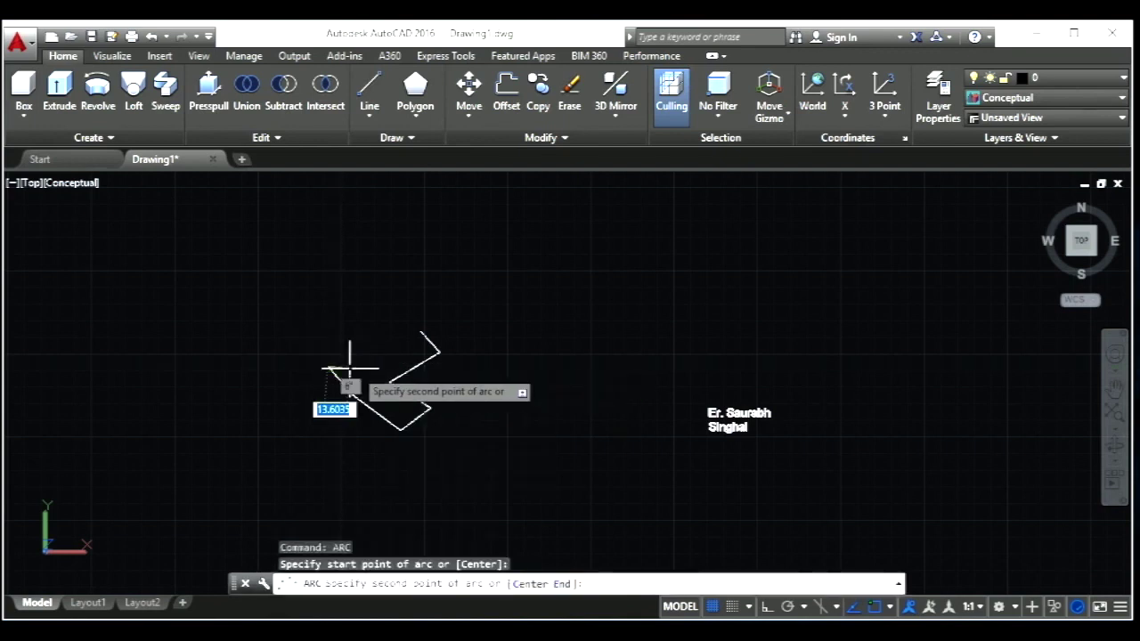
pyautogui.click(420, 331)
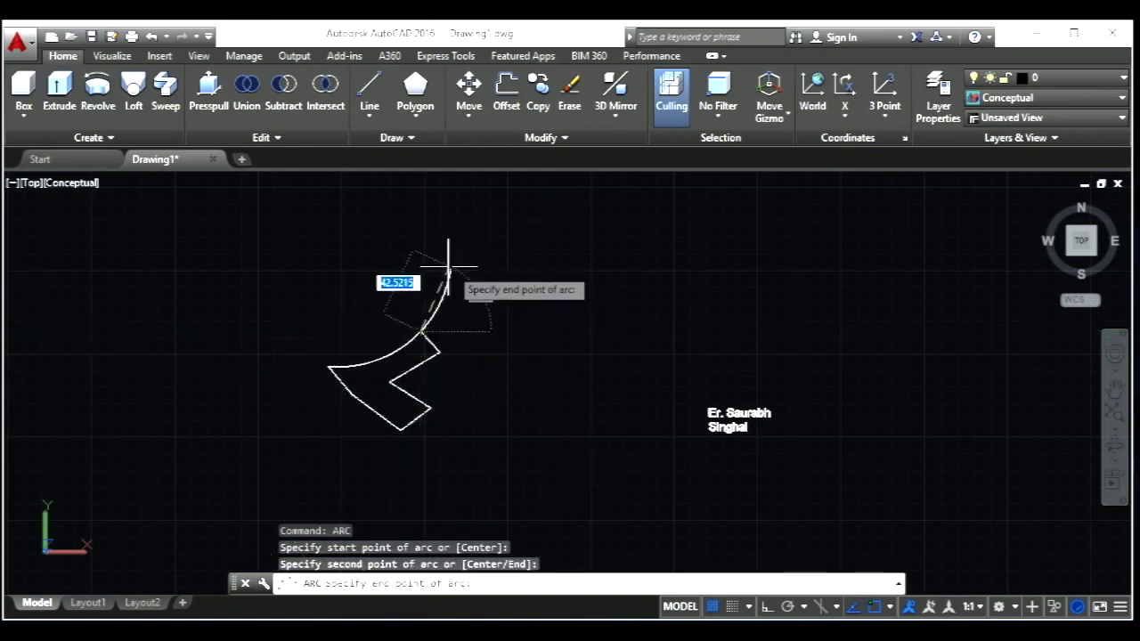
pyautogui.click(447, 265)
pyautogui.press('Escape')
pyautogui.press('Escape')
pyautogui.press('Escape')
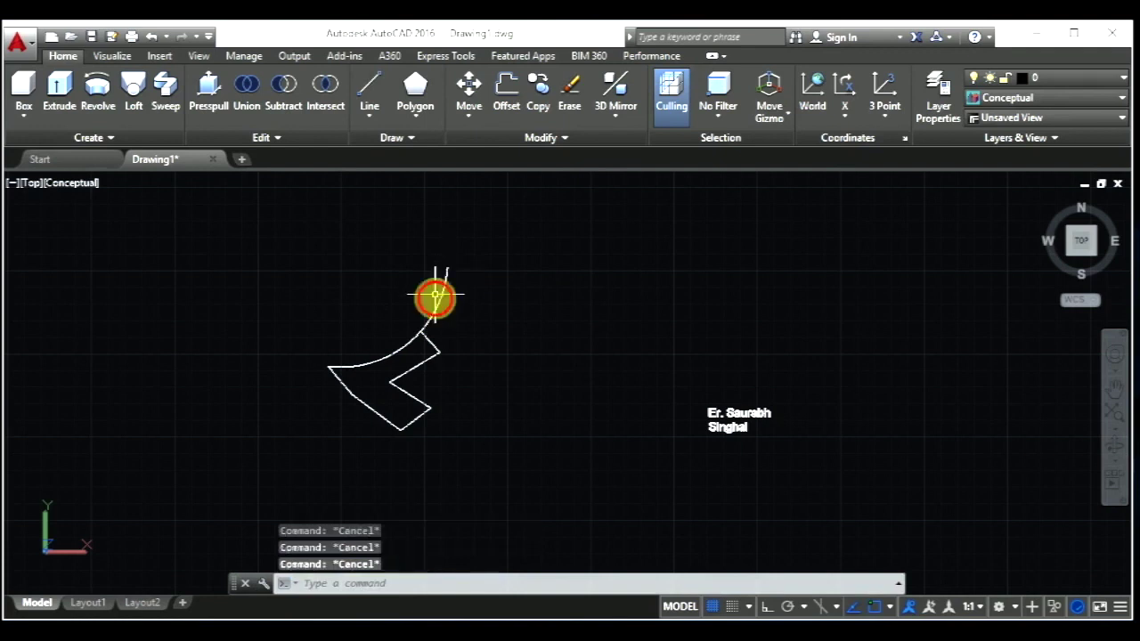
# - Trim away the arc piece overhanging the shape
pyautogui.write('tr')
pyautogui.press('Return')
pyautogui.press('Return')
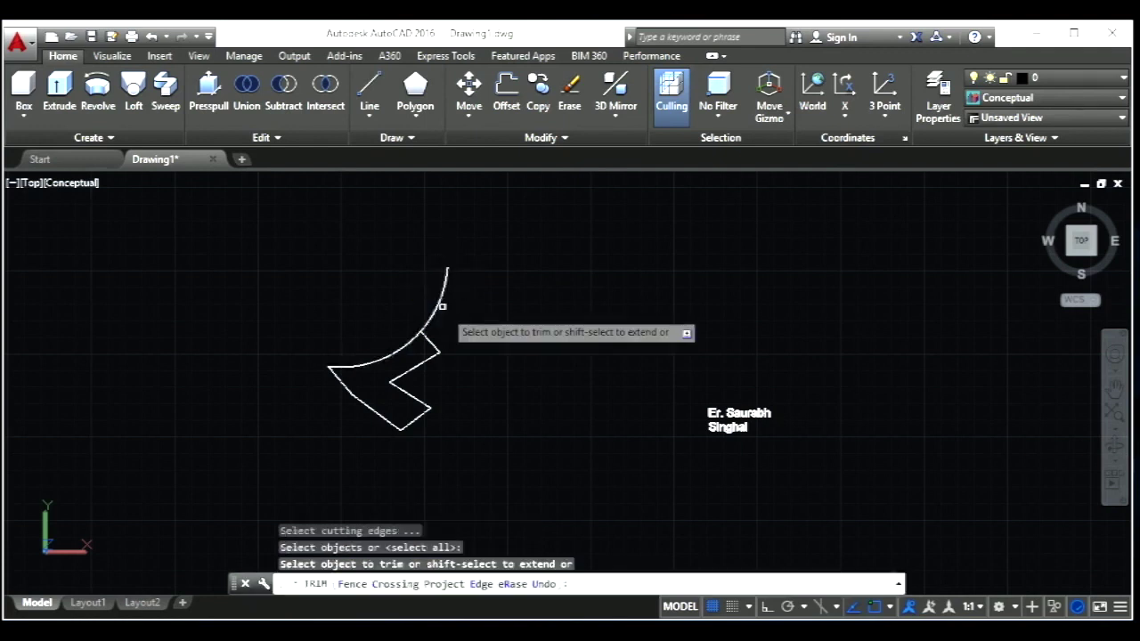
pyautogui.click(434, 303)
pyautogui.press('Escape')
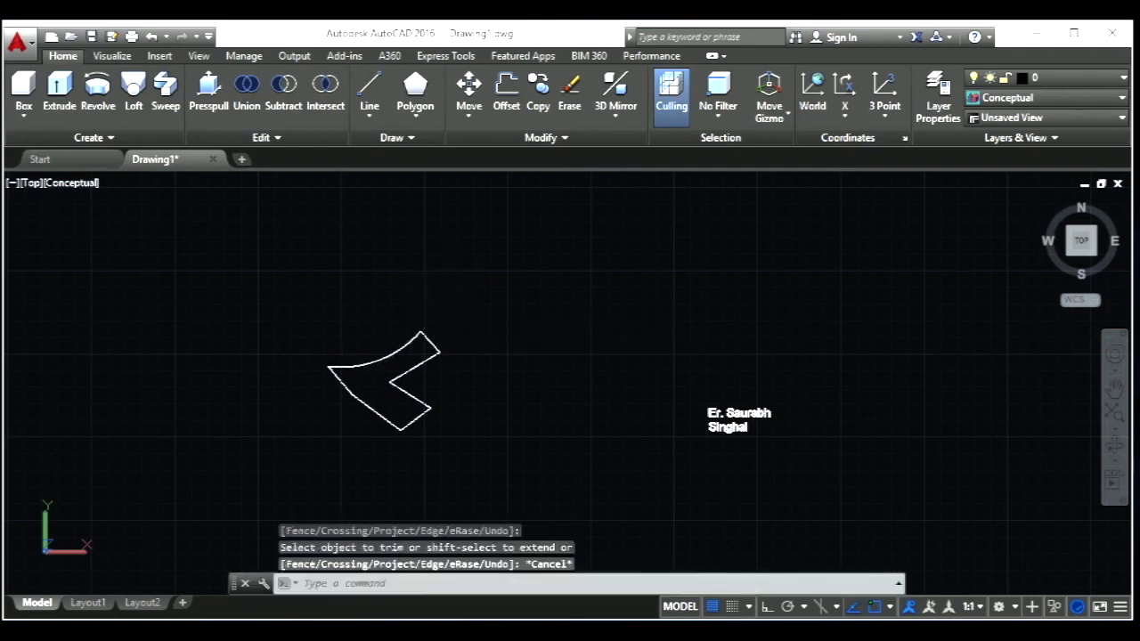
pyautogui.press('Escape')
pyautogui.press('Escape')
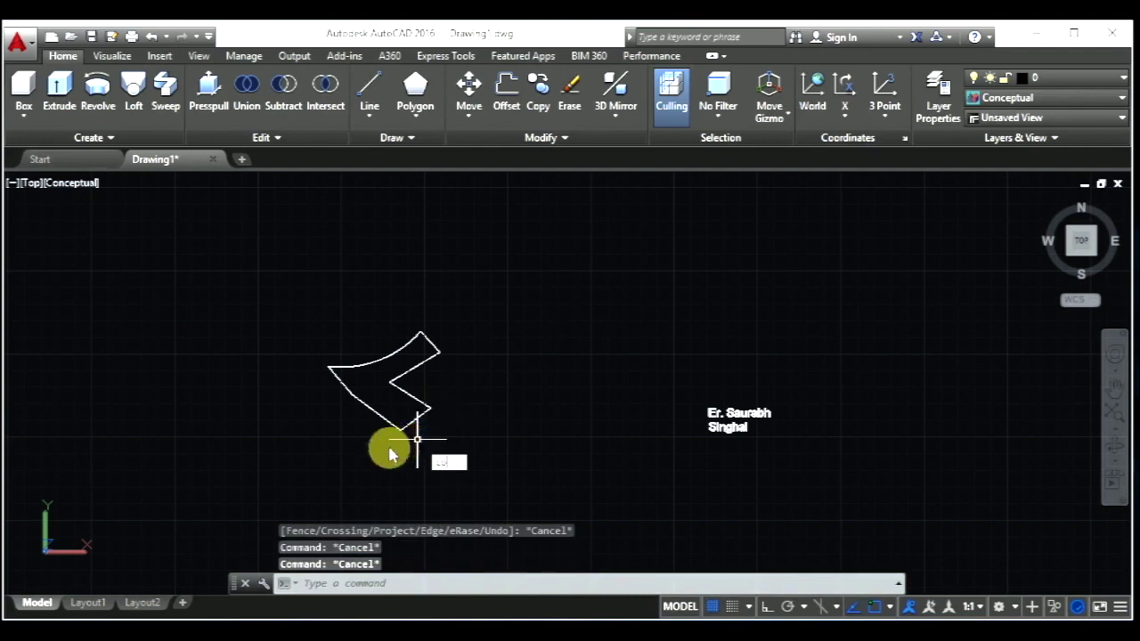
pyautogui.rightClick(415, 445)
# - Copy the arc-edged profile twice, placing copies to the upper right and upper left
pyautogui.press('Escape')
pyautogui.write('co')
pyautogui.press('Return')
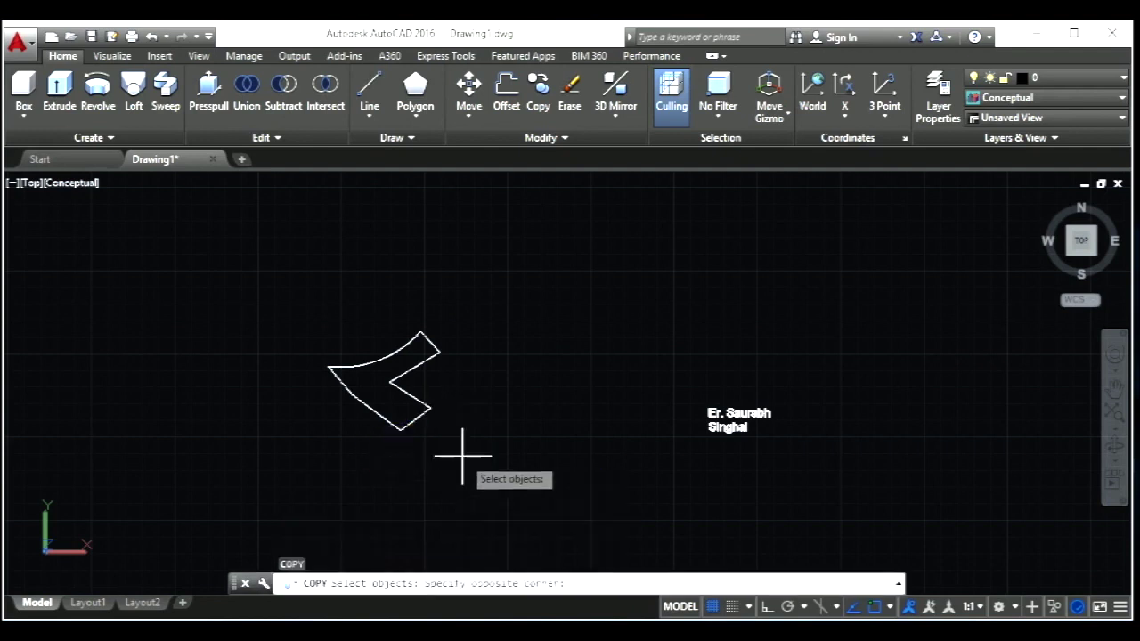
pyautogui.click(463, 457)
pyautogui.click(317, 317)
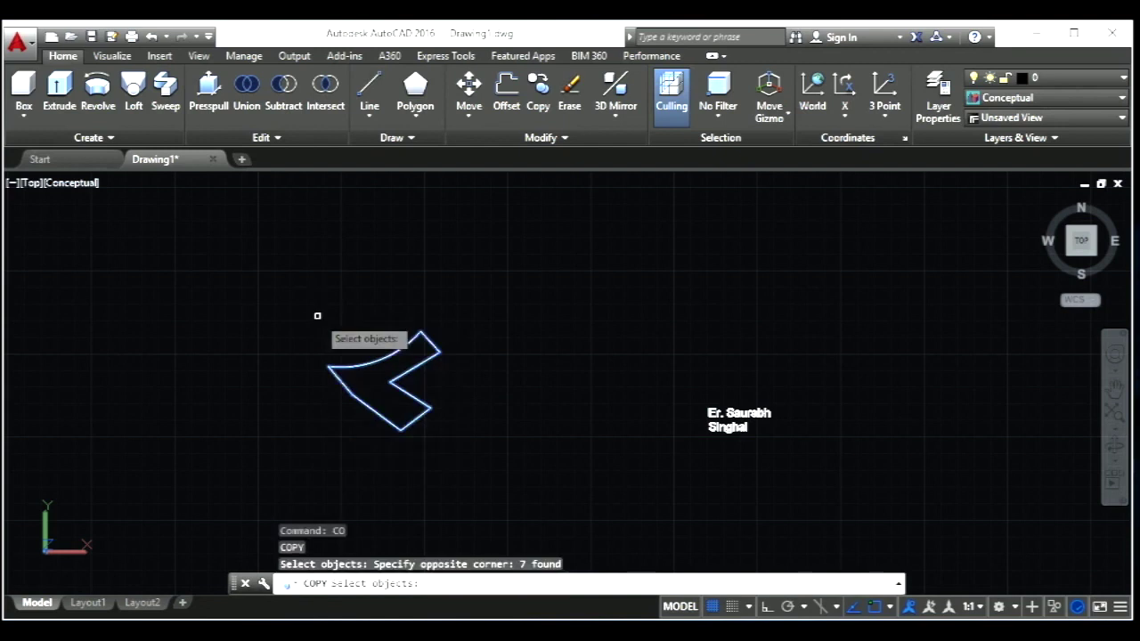
pyautogui.press('Return')
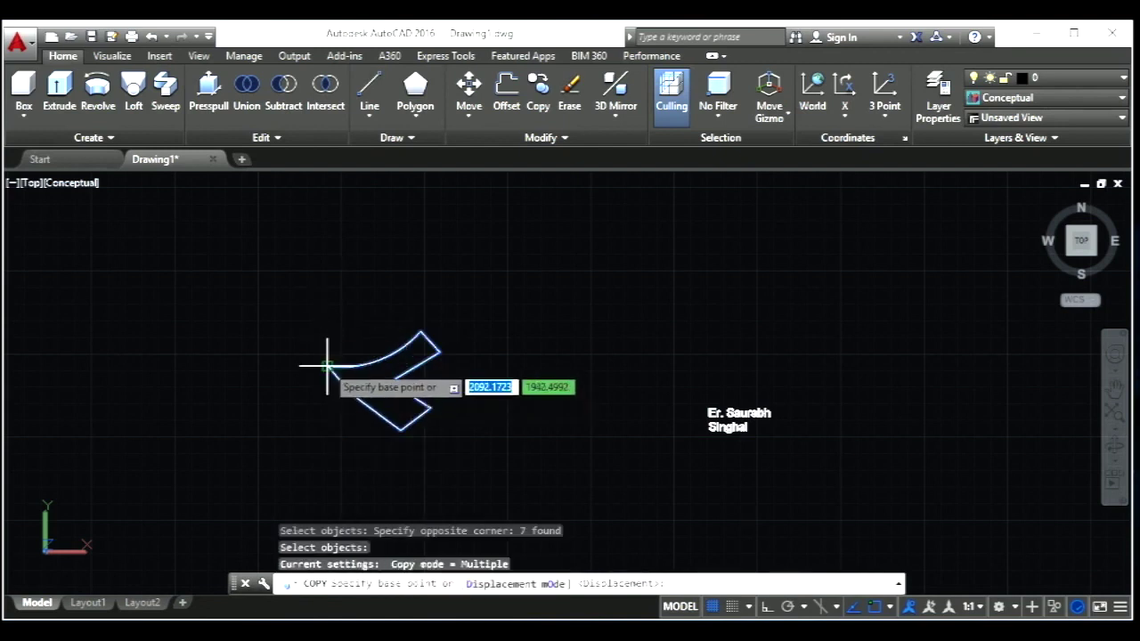
pyautogui.click(328, 365)
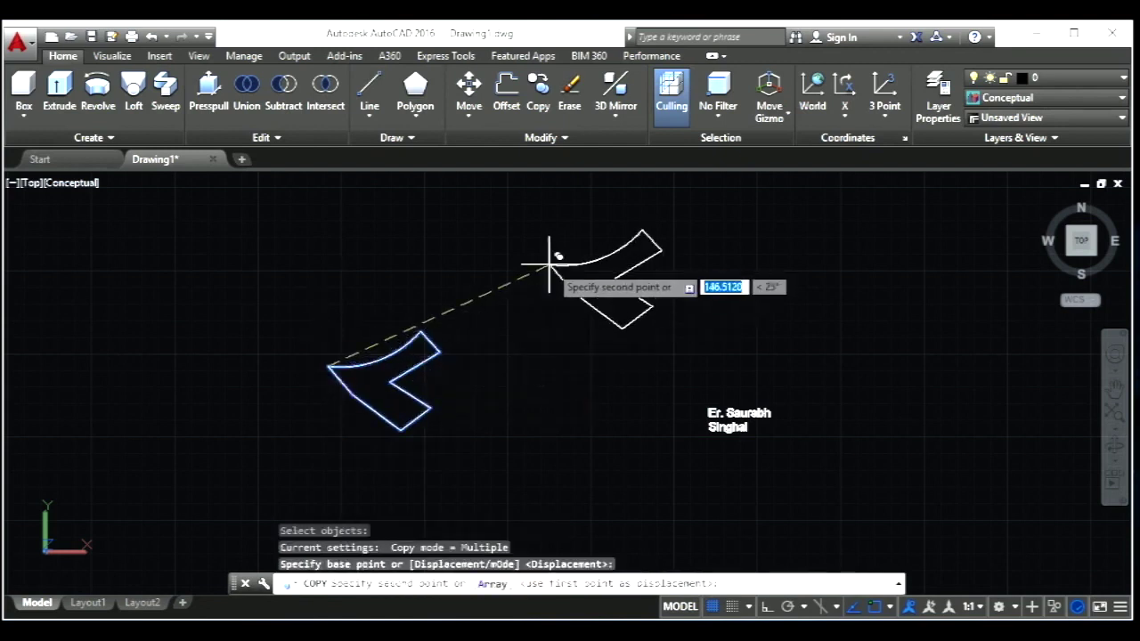
pyautogui.click(549, 259)
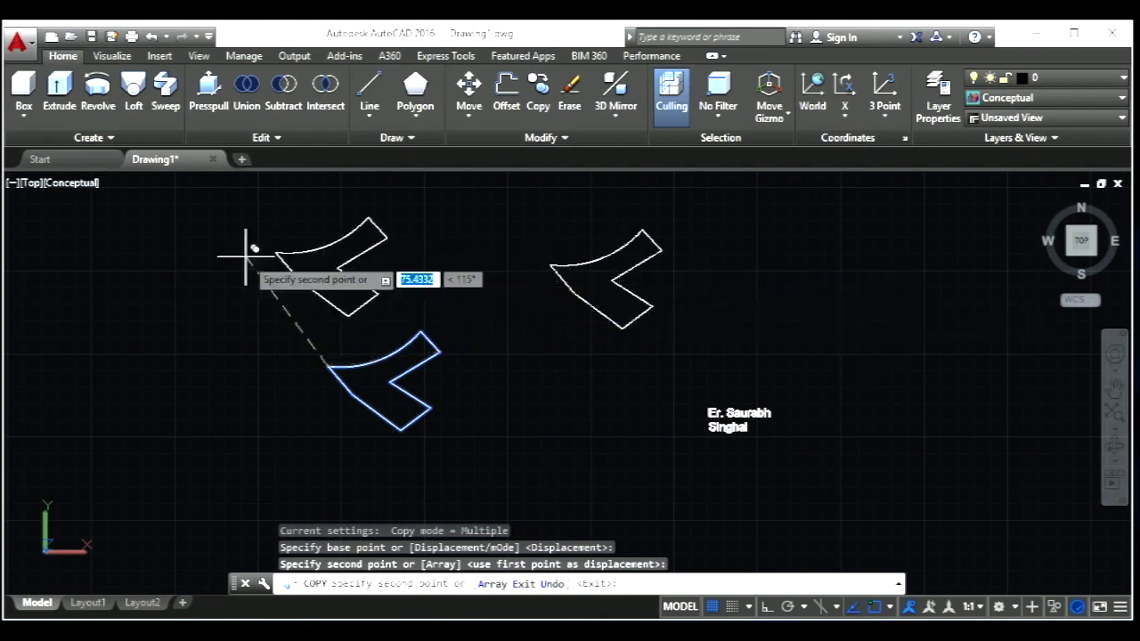
pyautogui.click(163, 239)
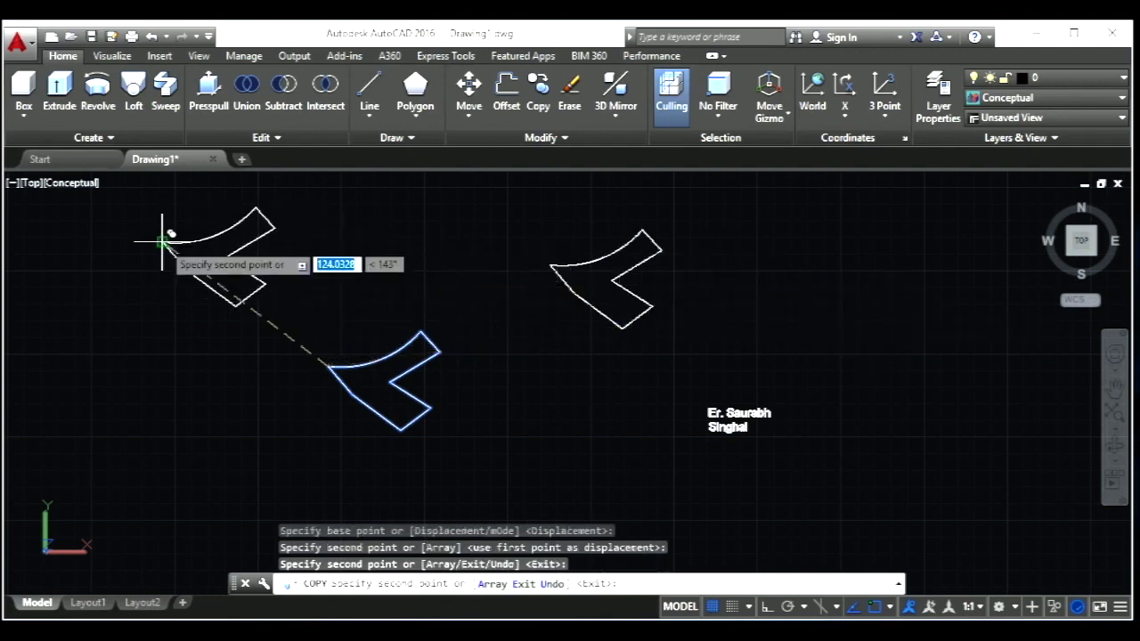
pyautogui.press('Escape')
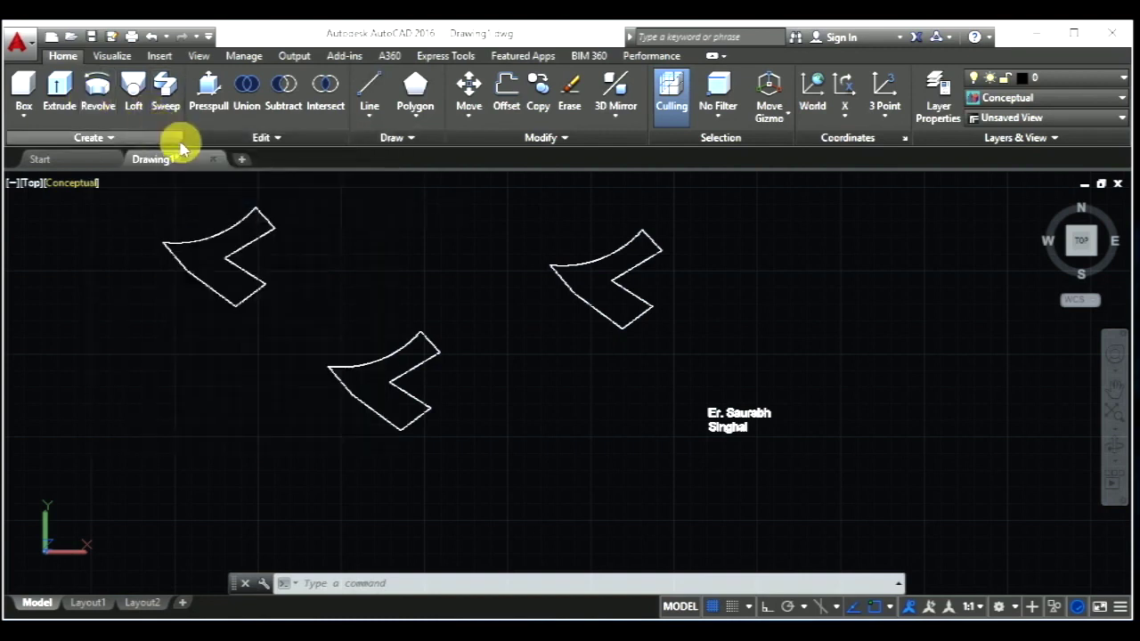
# - Revolve the lower profile a full 360° about an axis along its left edge
pyautogui.click(92, 89)
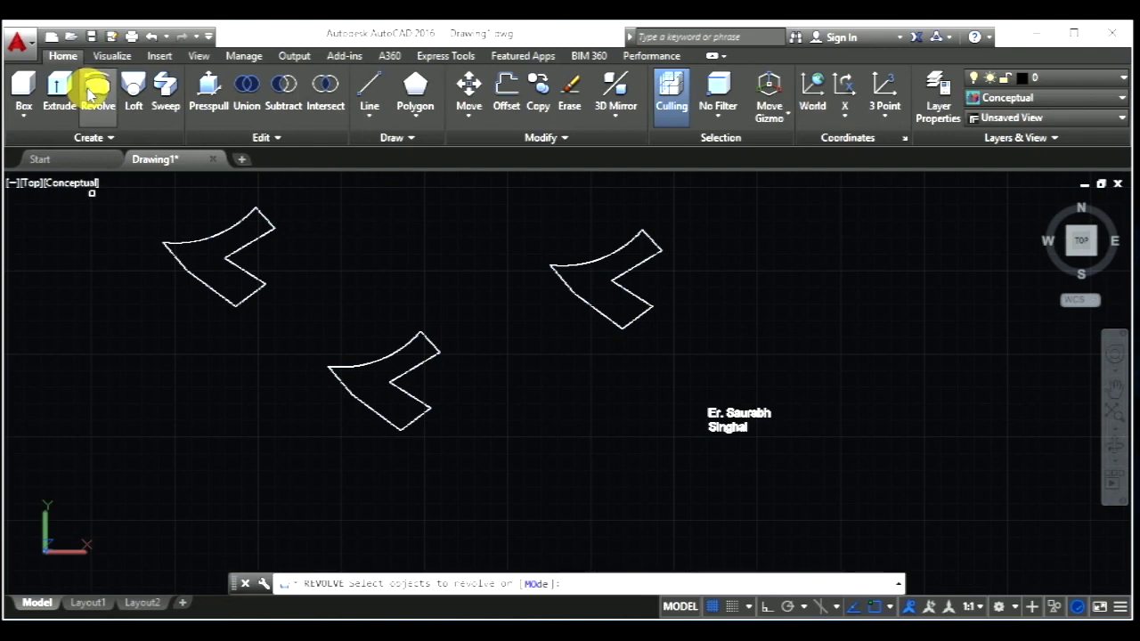
pyautogui.click(476, 445)
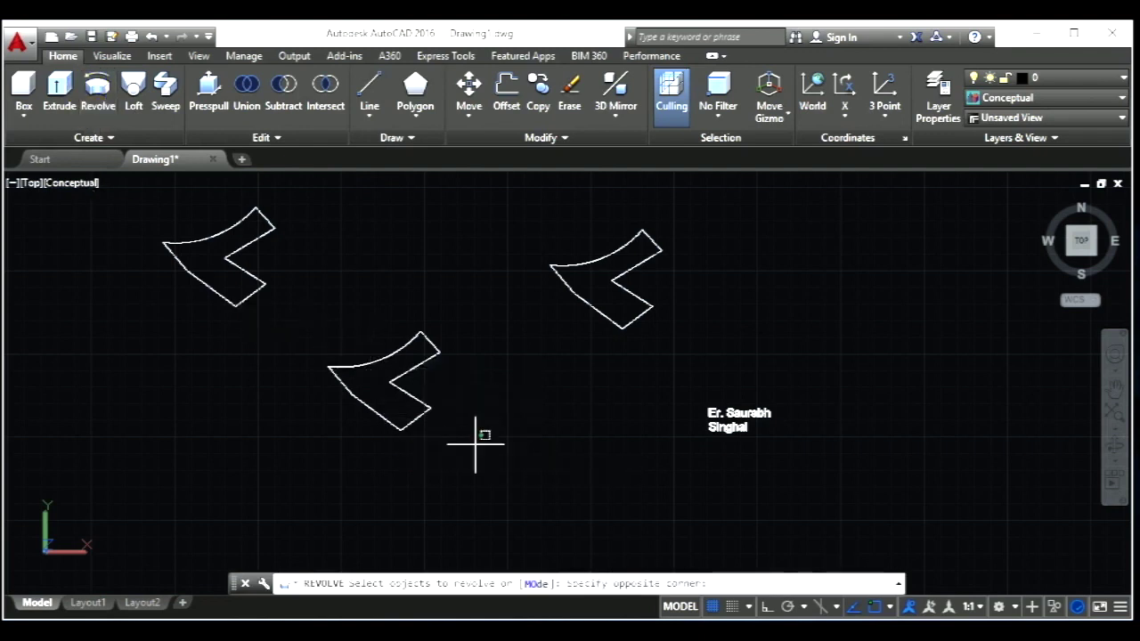
pyautogui.click(318, 318)
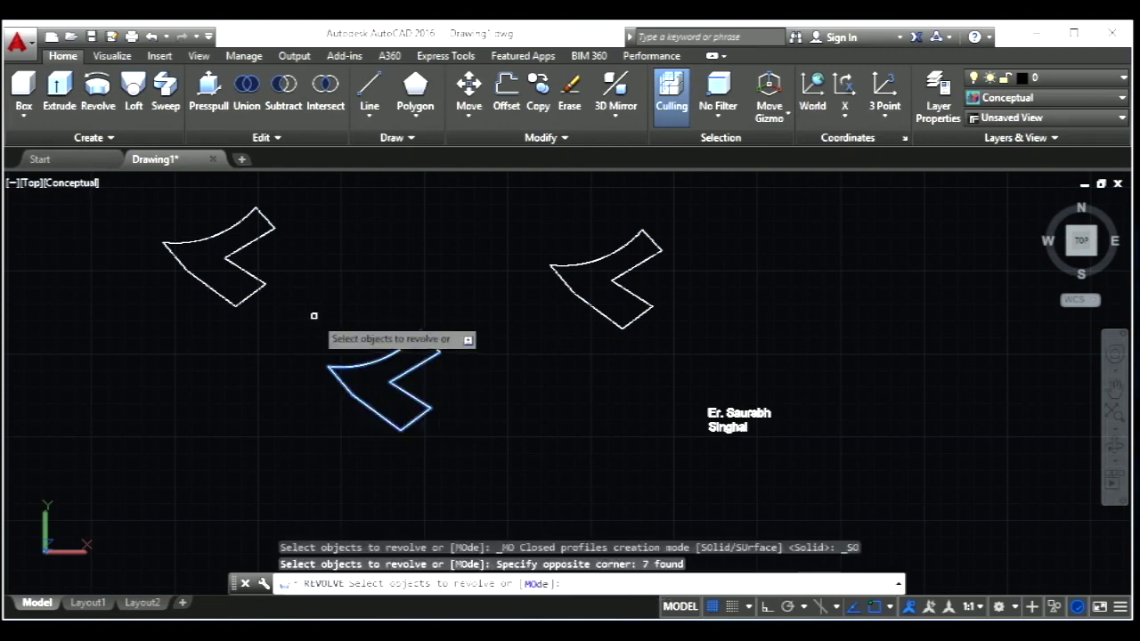
pyautogui.press('Return')
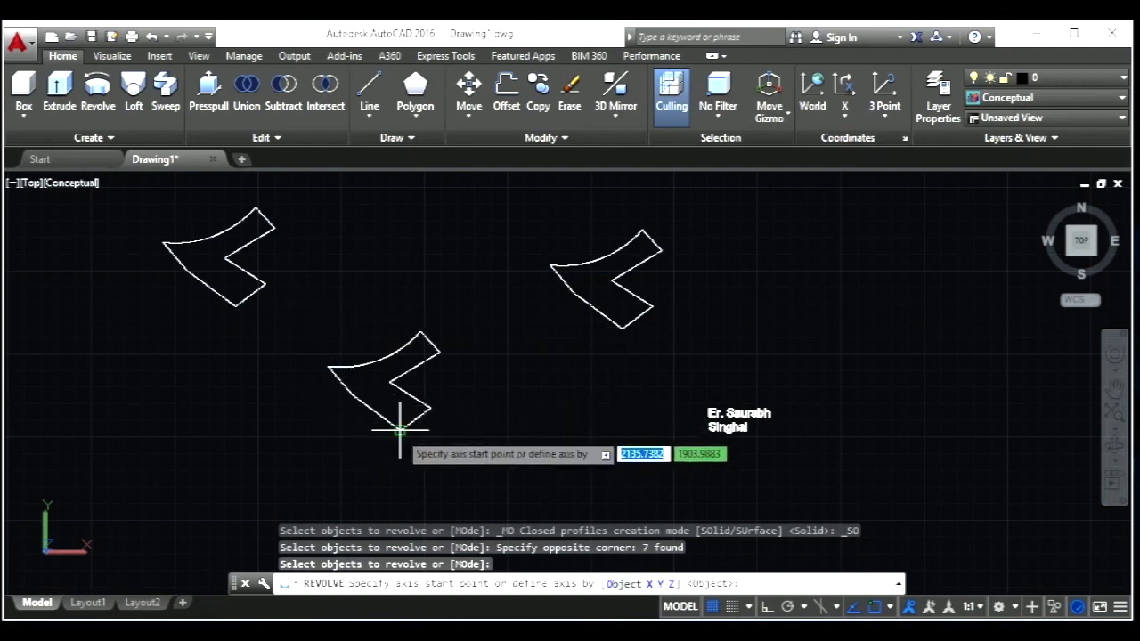
pyautogui.click(363, 405)
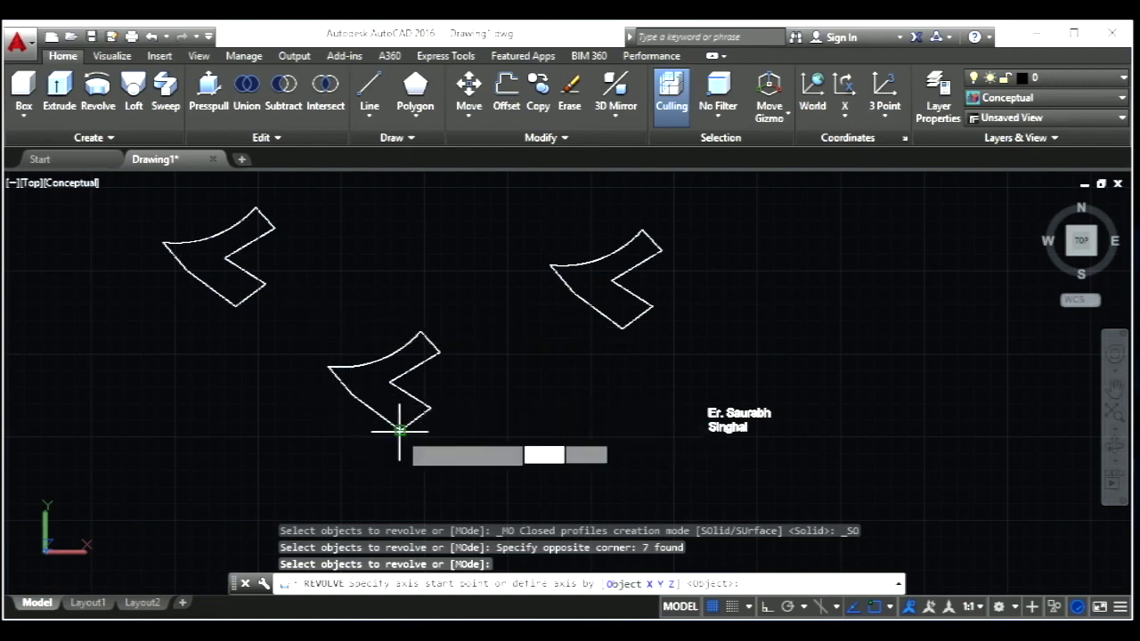
pyautogui.click(352, 394)
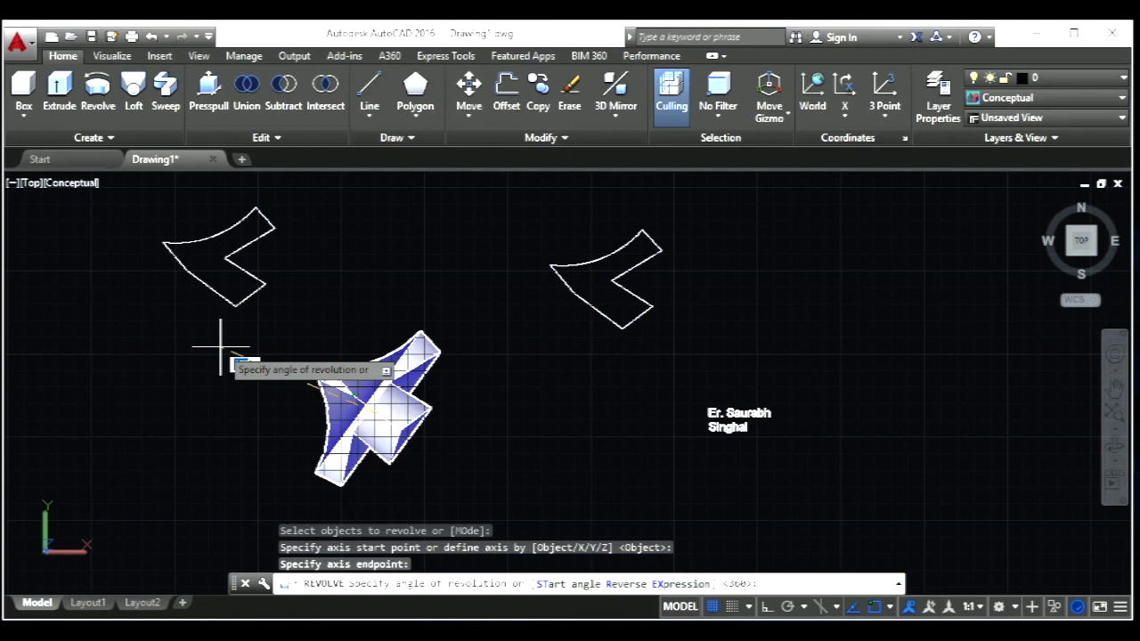
pyautogui.click(221, 349)
pyautogui.press('Return')
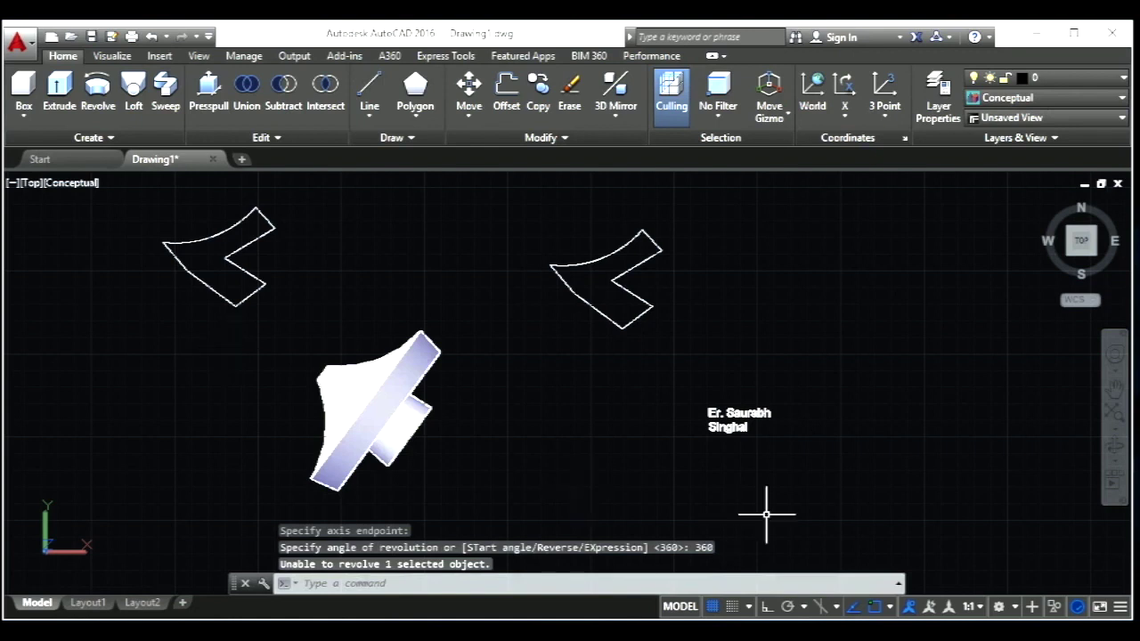
pyautogui.click(1117, 454)
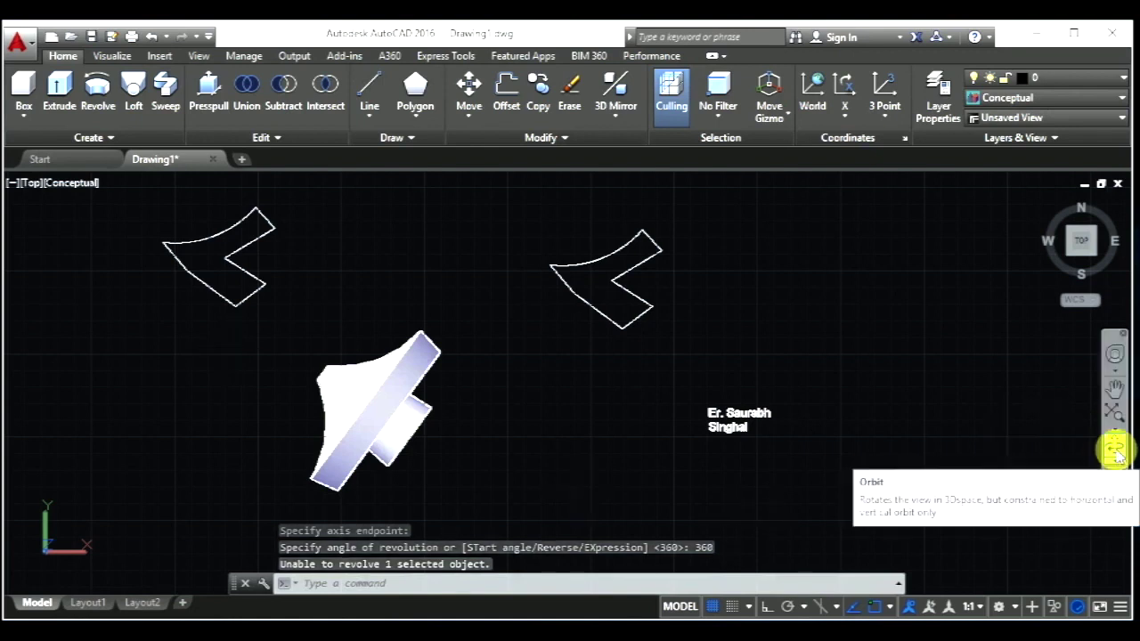
# - Orbit to a tilted 3D view and select the next profile for Revolve
pyautogui.click(1117, 454)
pyautogui.moveTo(557, 470); pyautogui.dragTo(556, 442)
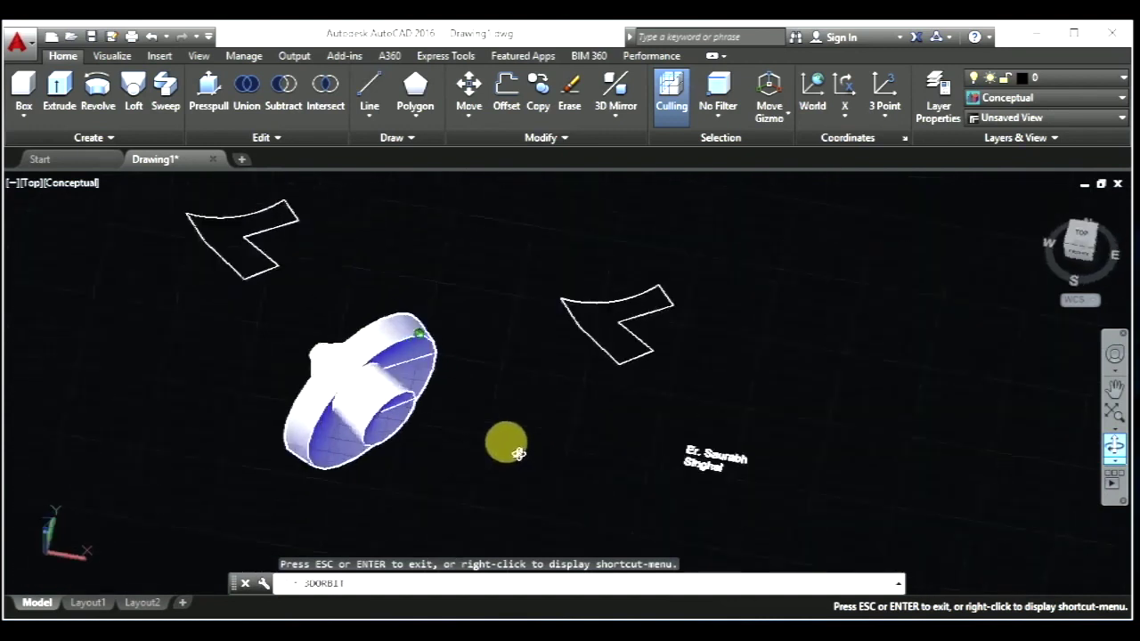
pyautogui.moveTo(556, 443); pyautogui.dragTo(445, 407)
pyautogui.click(100, 109)
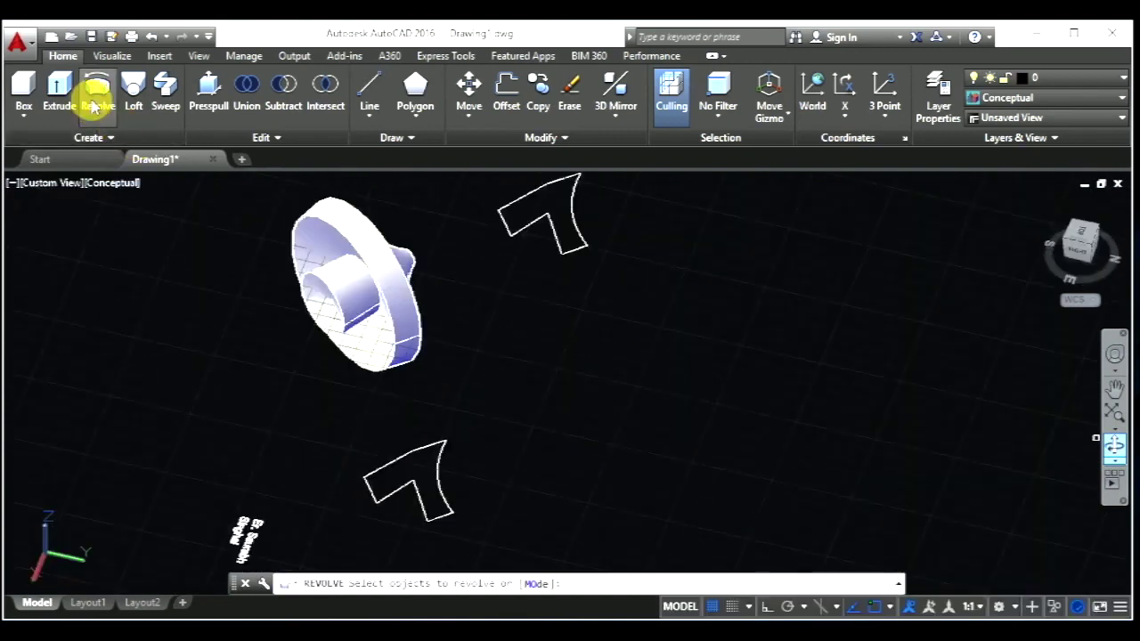
pyautogui.click(97, 96)
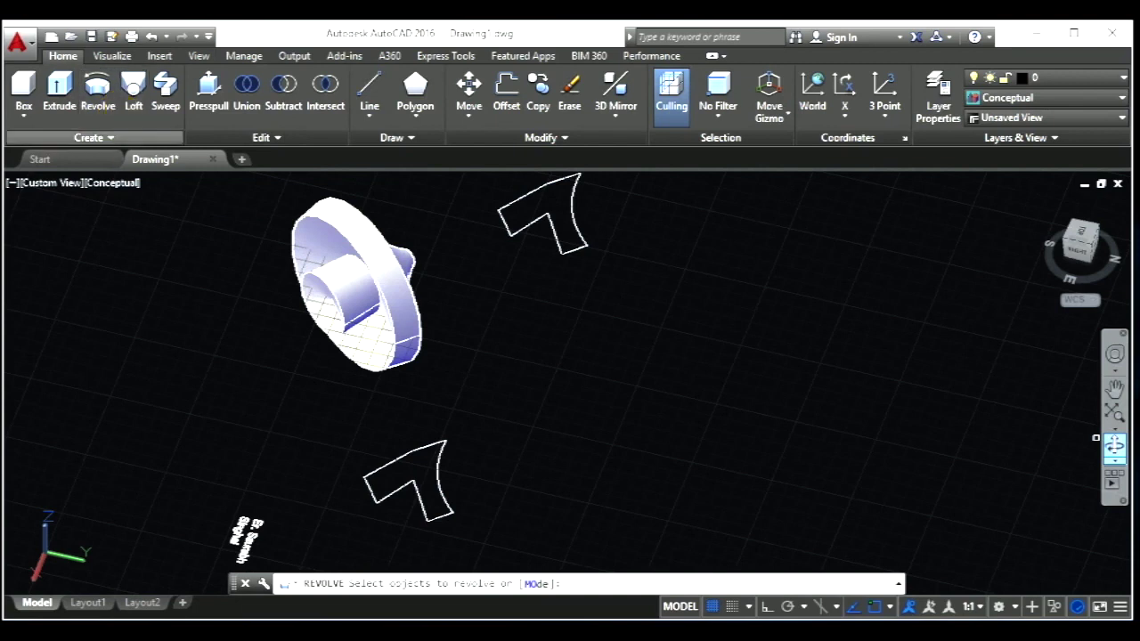
pyautogui.click(473, 520)
pyautogui.click(324, 423)
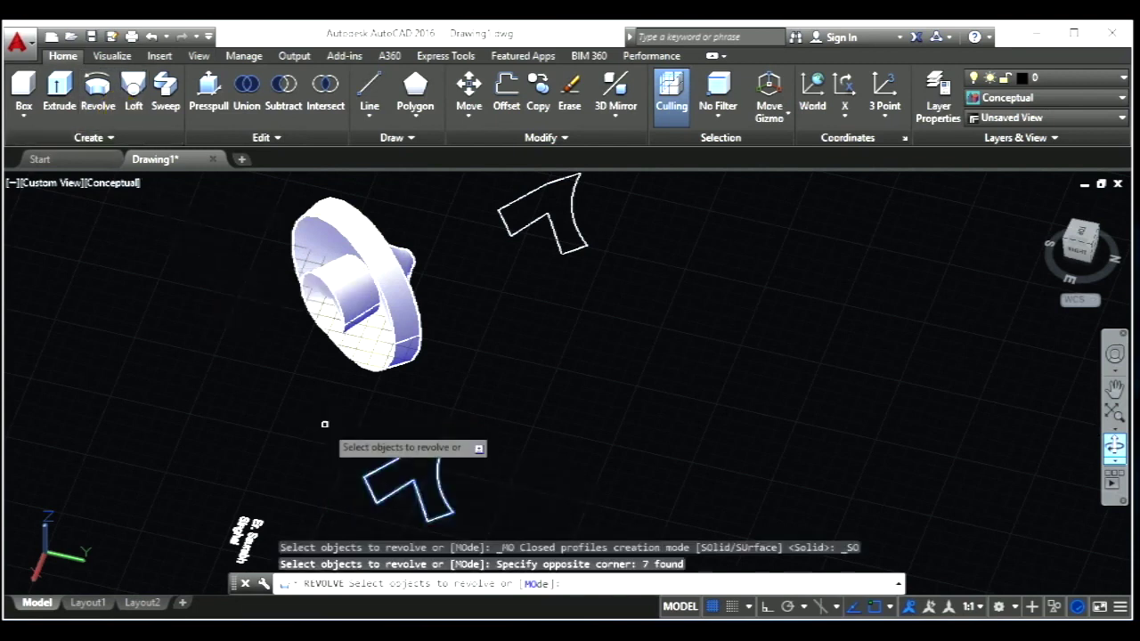
pyautogui.press('Return')
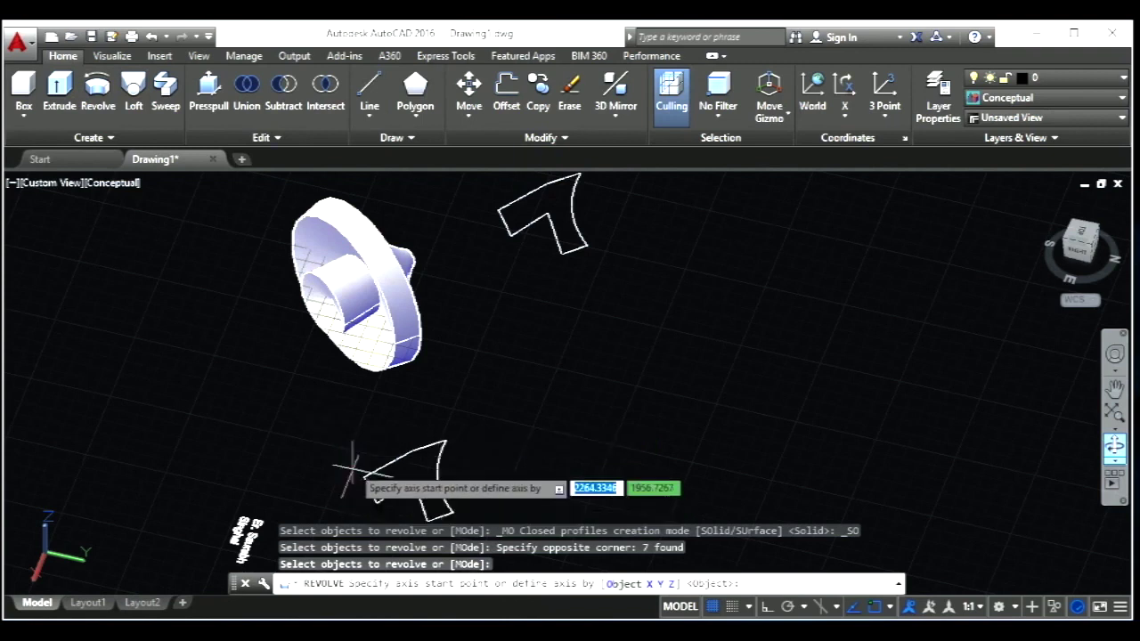
# - Revolve that profile 250° about two axis points on its edge
pyautogui.scroll(-1, 351, 467)
pyautogui.scroll(3, 361, 477)
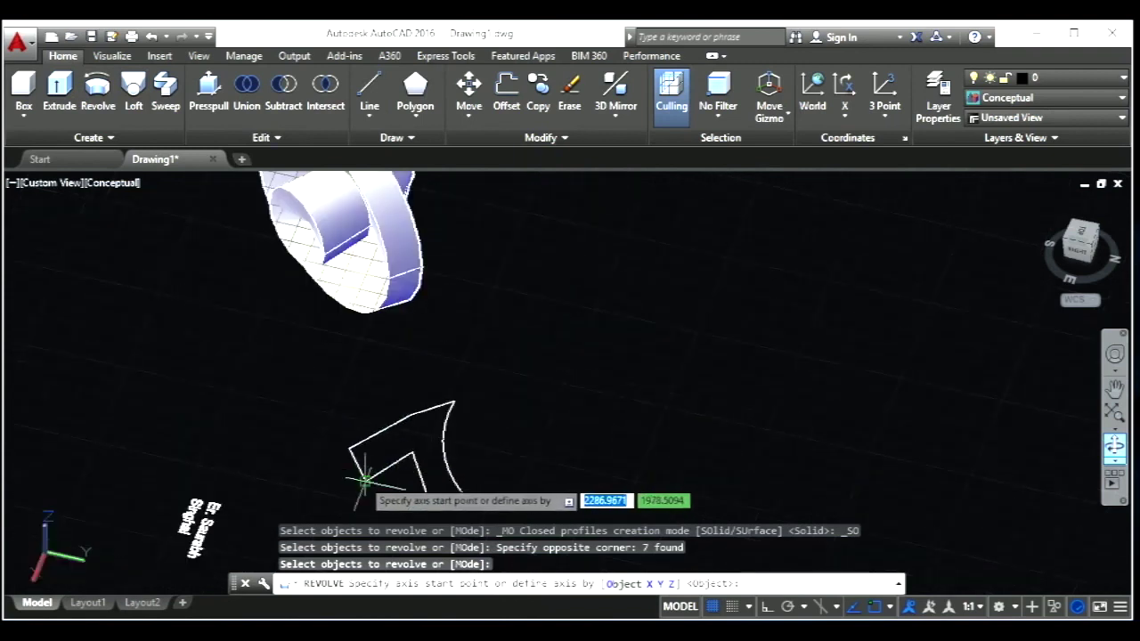
pyautogui.click(364, 479)
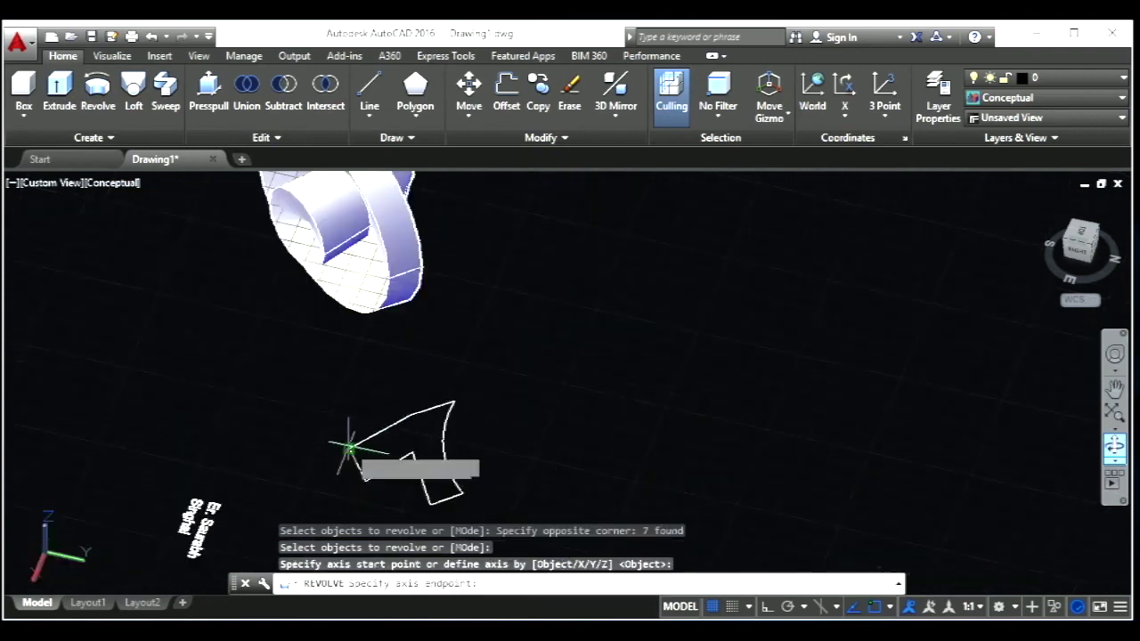
pyautogui.click(350, 447)
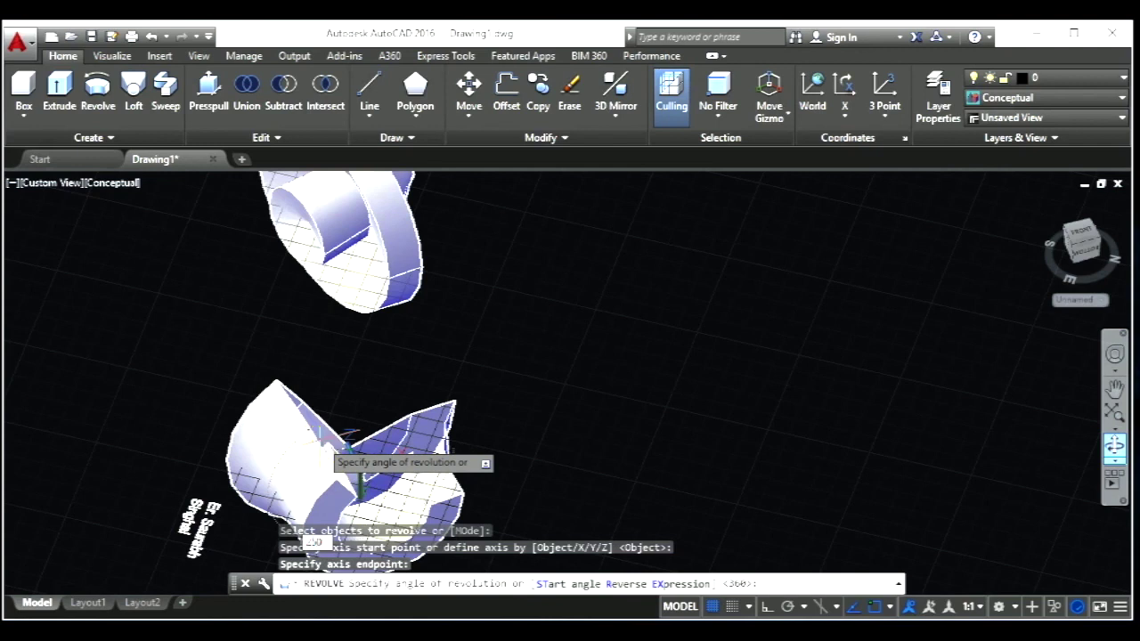
pyautogui.press('Return')
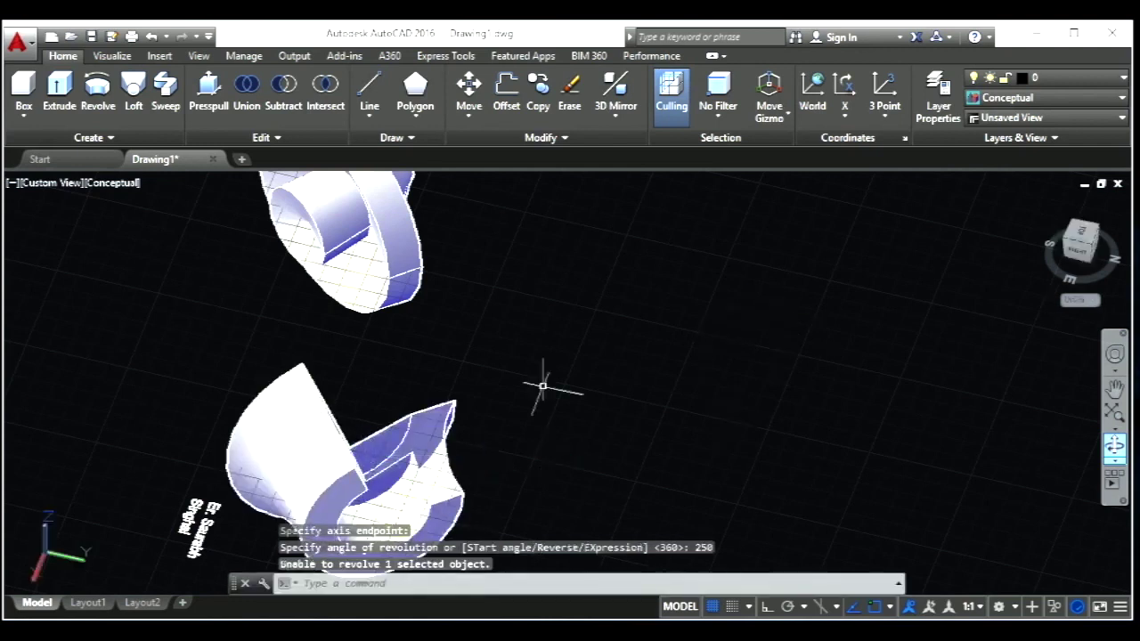
pyautogui.scroll(-3, 954, 366)
pyautogui.scroll(-2, 890, 383)
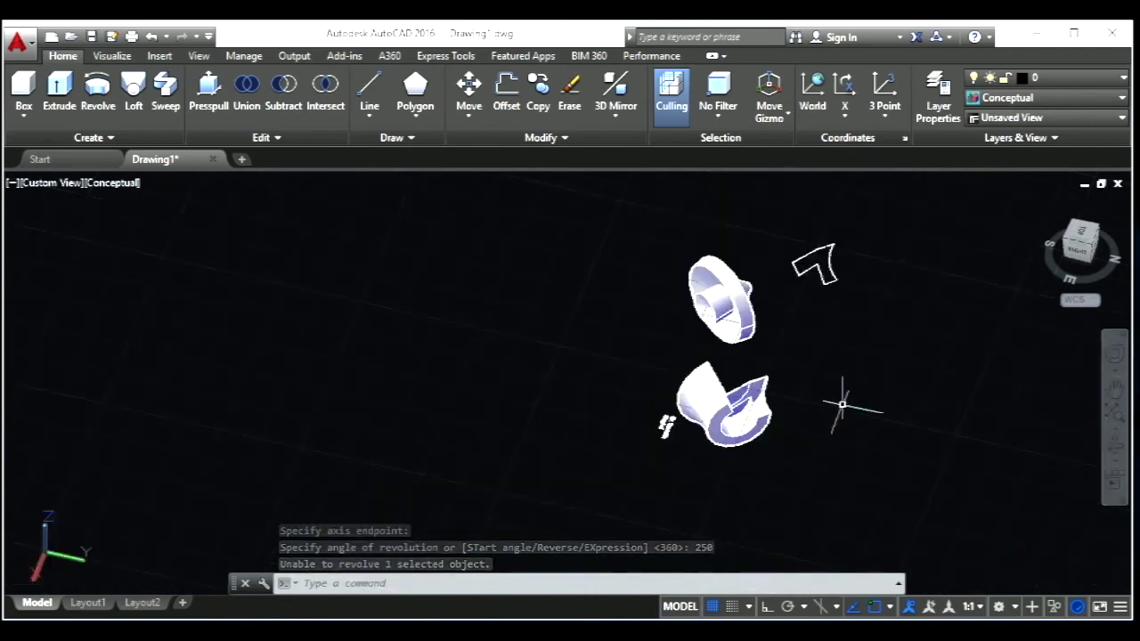
pyautogui.scroll(2, 811, 413)
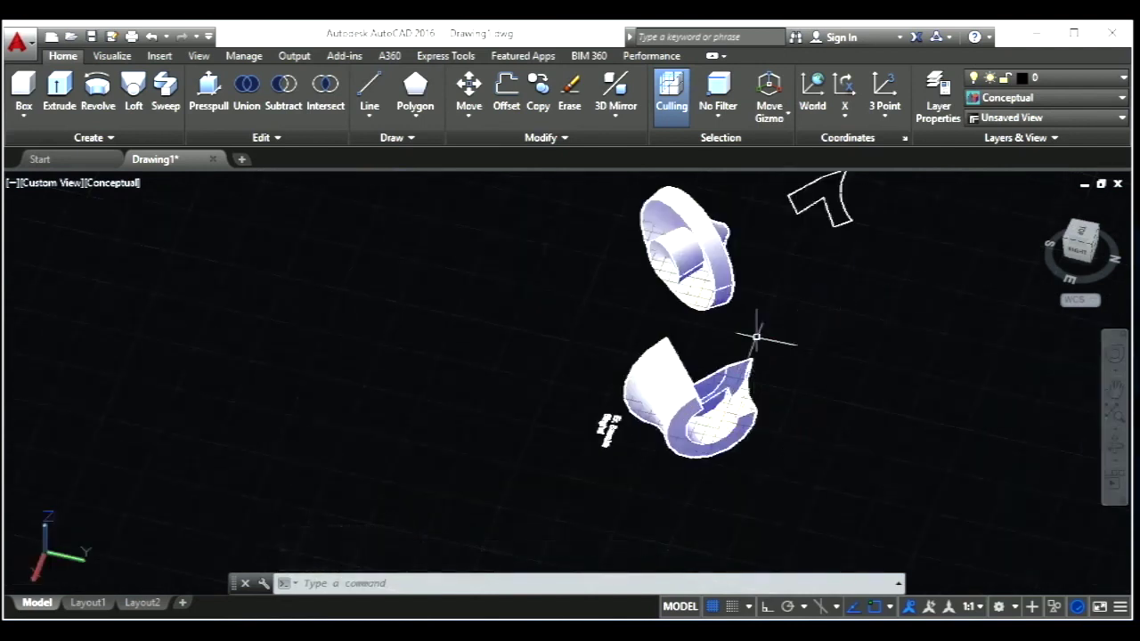
pyautogui.scroll(-2, 741, 350)
pyautogui.scroll(2, 854, 262)
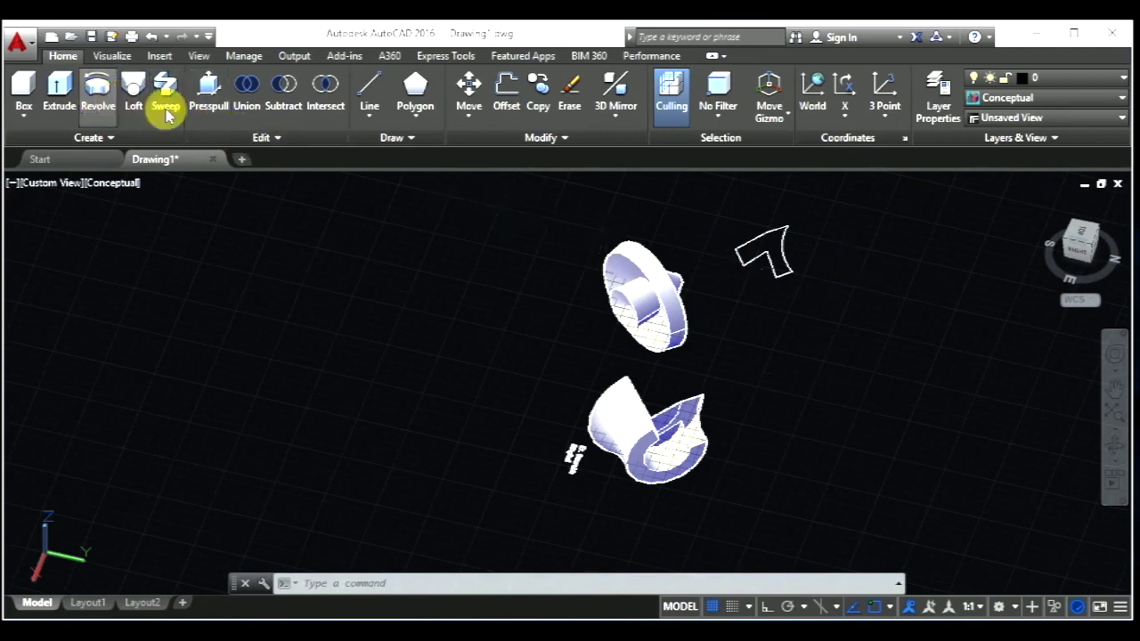
# - Revolve the 7-shaped upper-right profile 180° about an axis along its edge
pyautogui.click(98, 94)
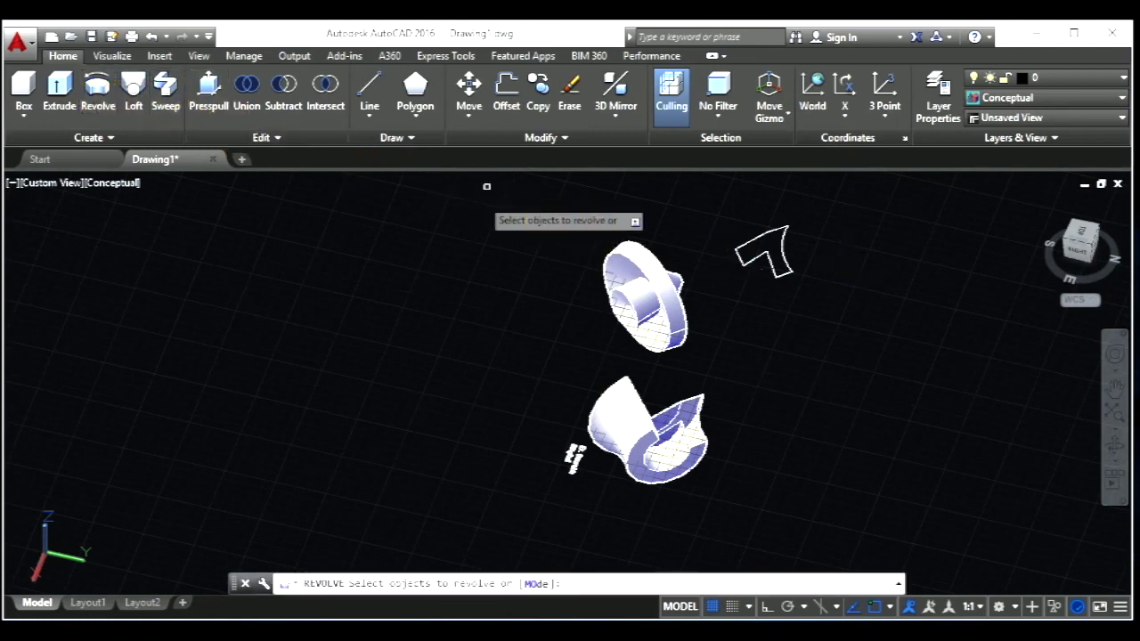
pyautogui.click(819, 285)
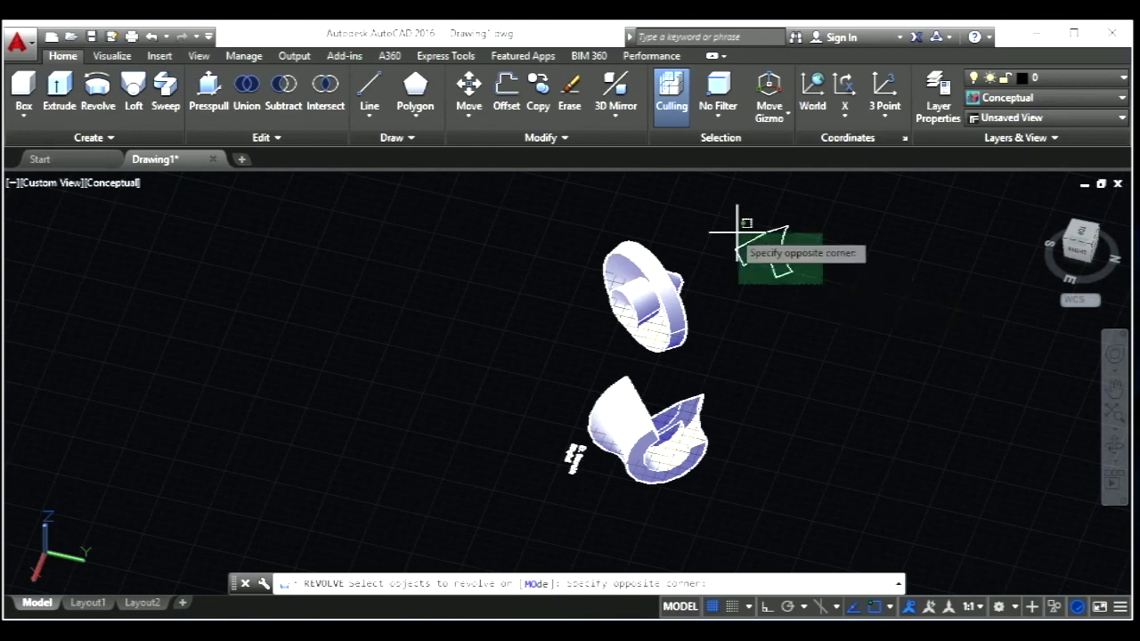
pyautogui.click(704, 200)
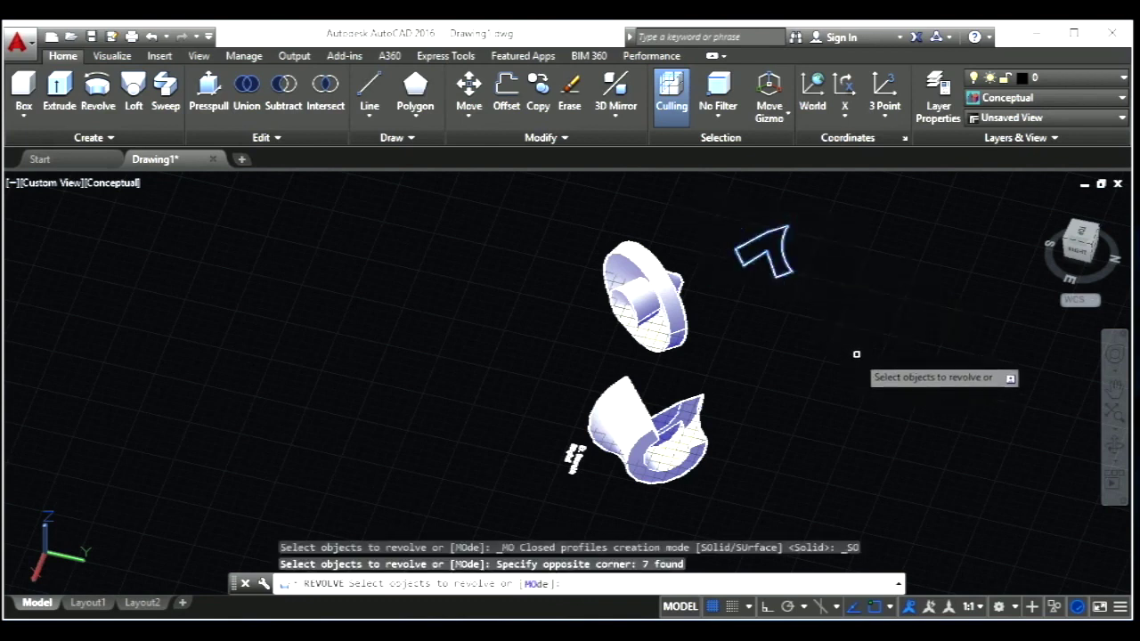
pyautogui.press('Return')
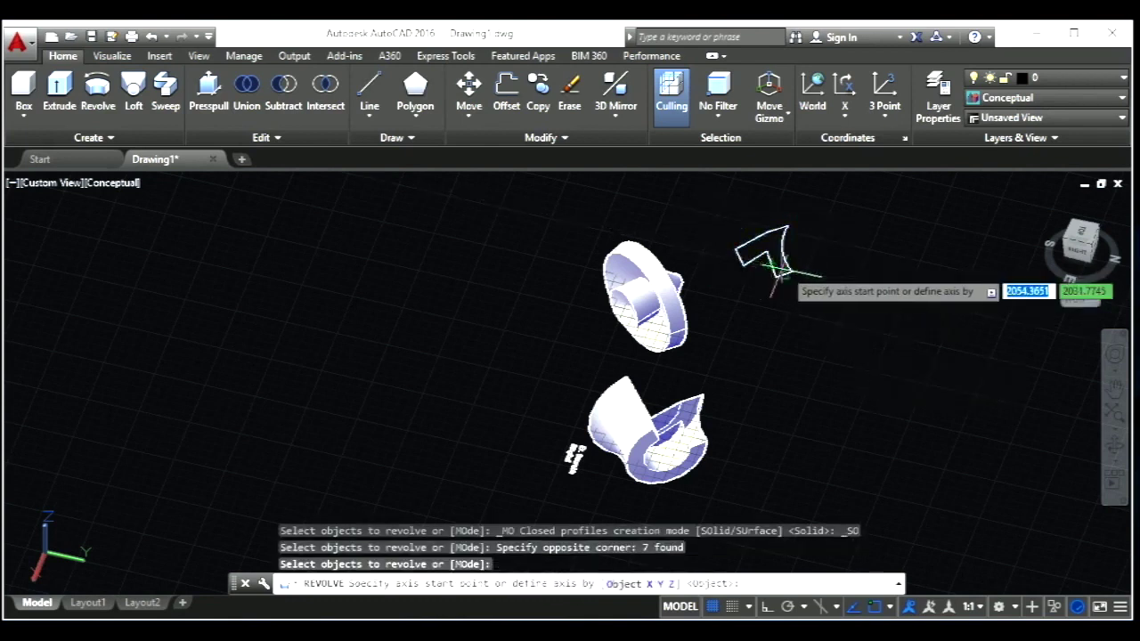
pyautogui.click(792, 276)
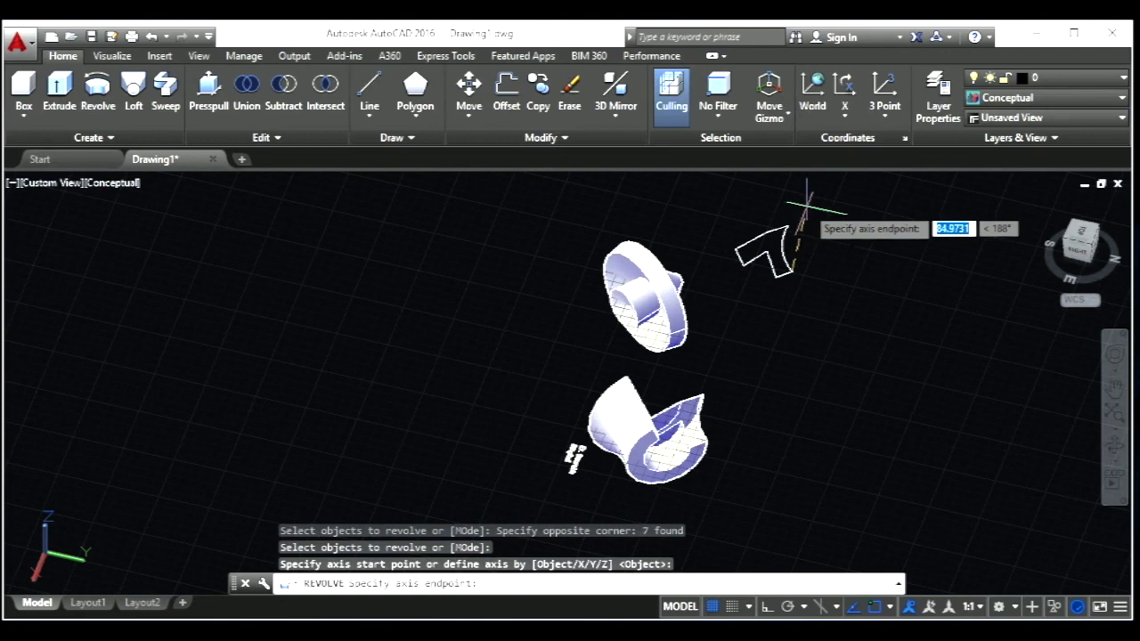
pyautogui.click(805, 206)
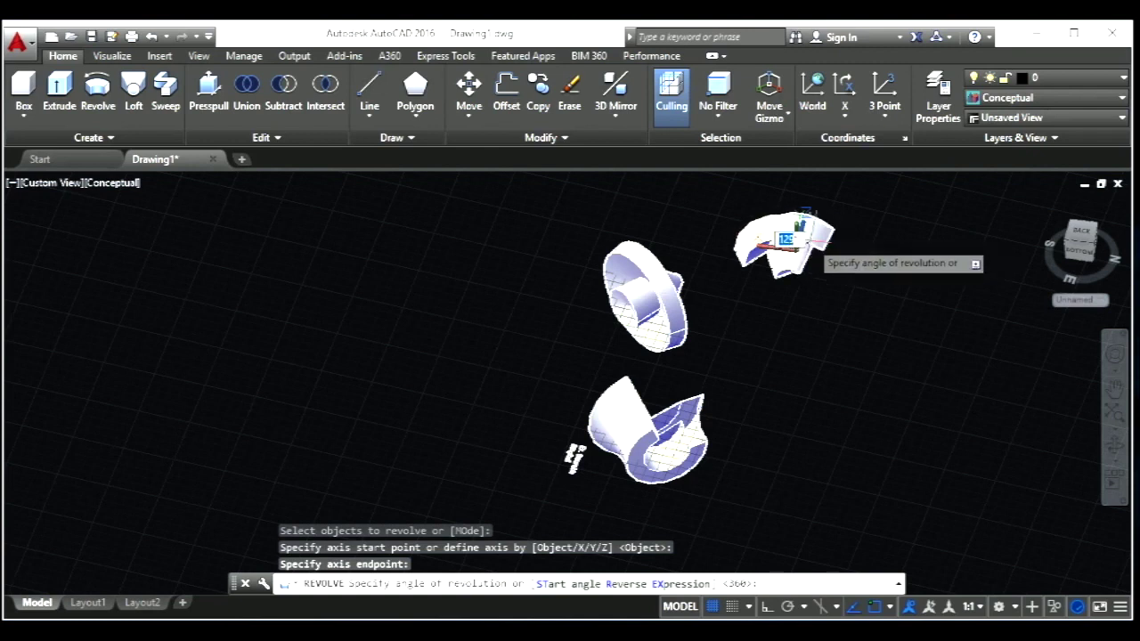
pyautogui.write('180')
pyautogui.press('Return')
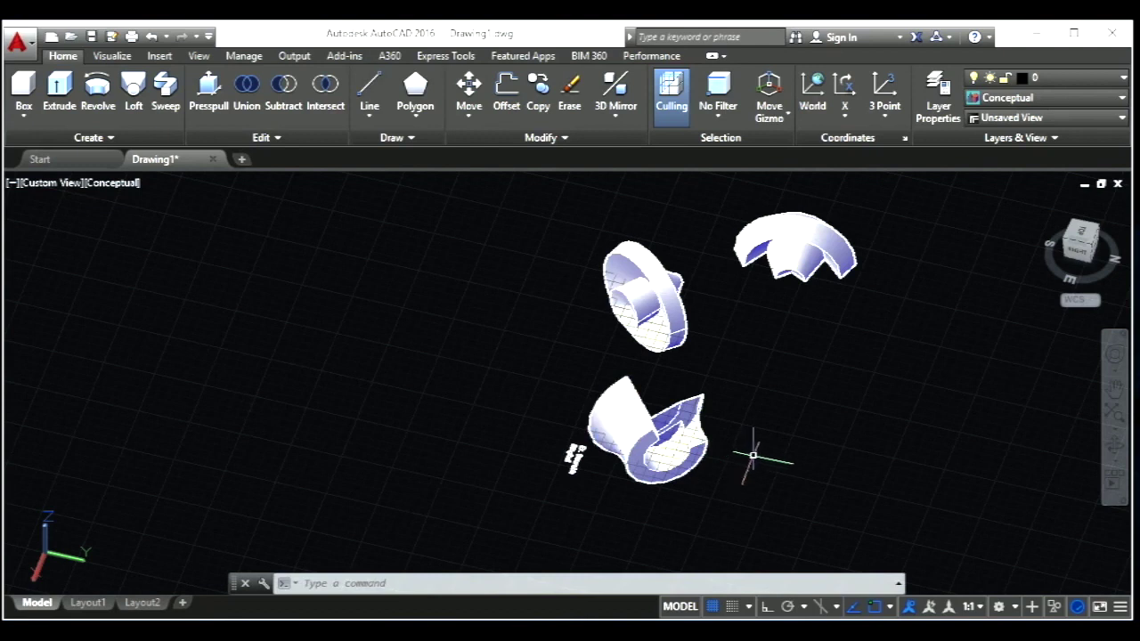
# - Orbit around the three solids, then return to the Top view
pyautogui.click(1114, 450)
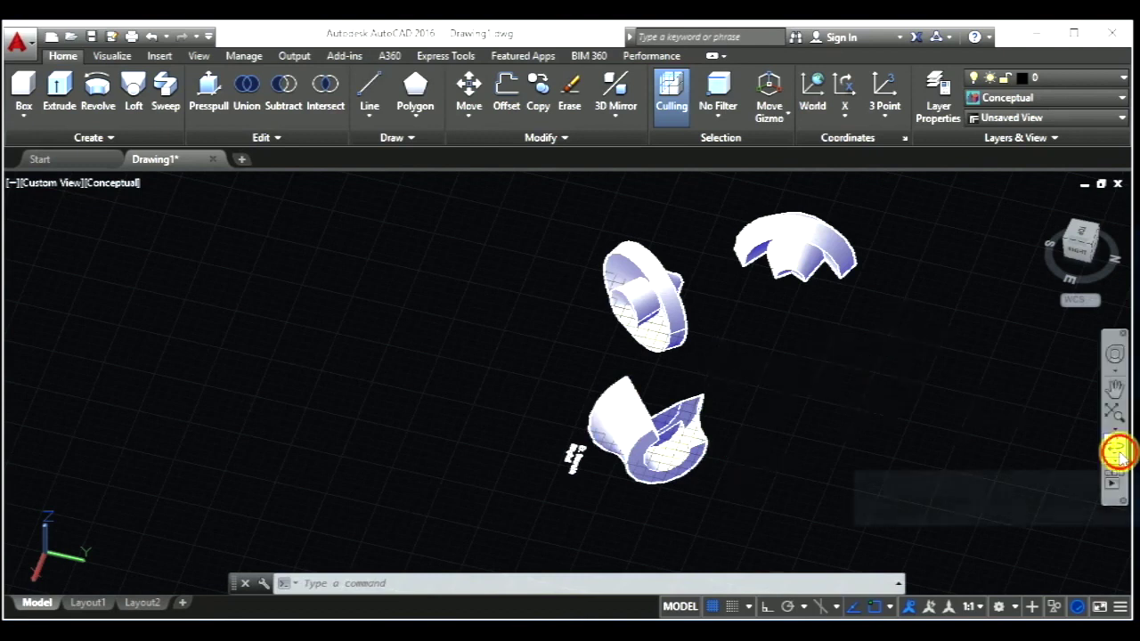
pyautogui.moveTo(851, 424)
pyautogui.mouseDown()
pyautogui.moveTo(633, 310)
pyautogui.moveTo(557, 316)
pyautogui.moveTo(801, 386)
pyautogui.moveTo(925, 374)
pyautogui.moveTo(982, 323)
pyautogui.moveTo(1038, 341)
pyautogui.moveTo(1066, 427)
pyautogui.moveTo(1109, 425)
pyautogui.moveTo(946, 437)
pyautogui.moveTo(1081, 255)
pyautogui.mouseUp()
pyautogui.press('Escape')
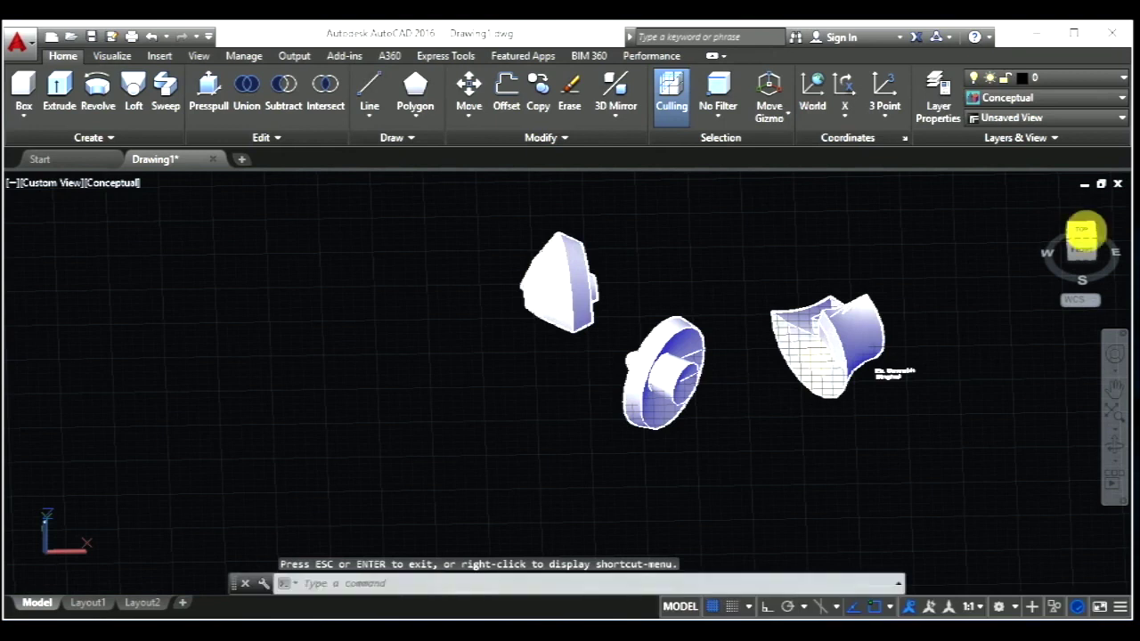
pyautogui.click(1081, 234)
pyautogui.press('Escape')
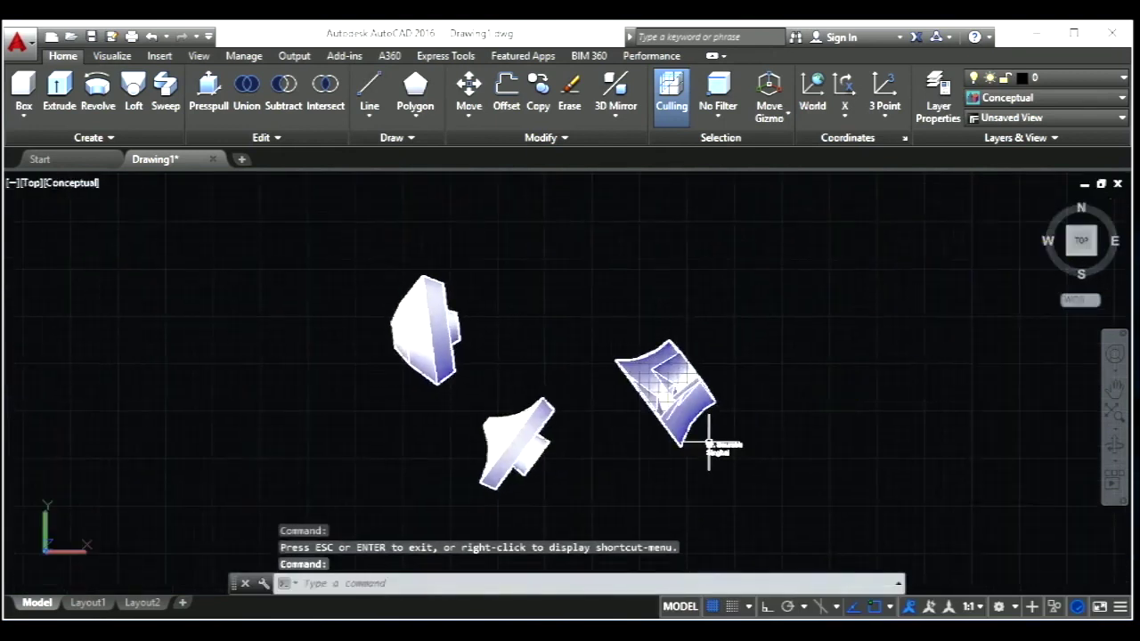
pyautogui.scroll(3, 686, 444)
# - Window-select and delete all the solids and the leftover piece
pyautogui.click(691, 468)
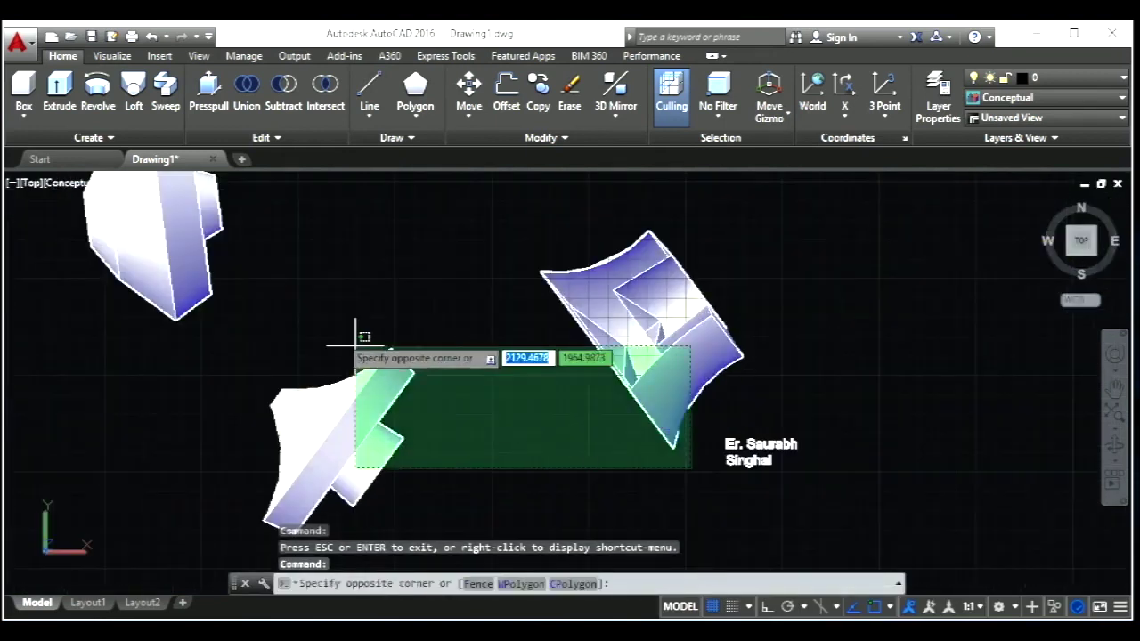
pyautogui.click(123, 246)
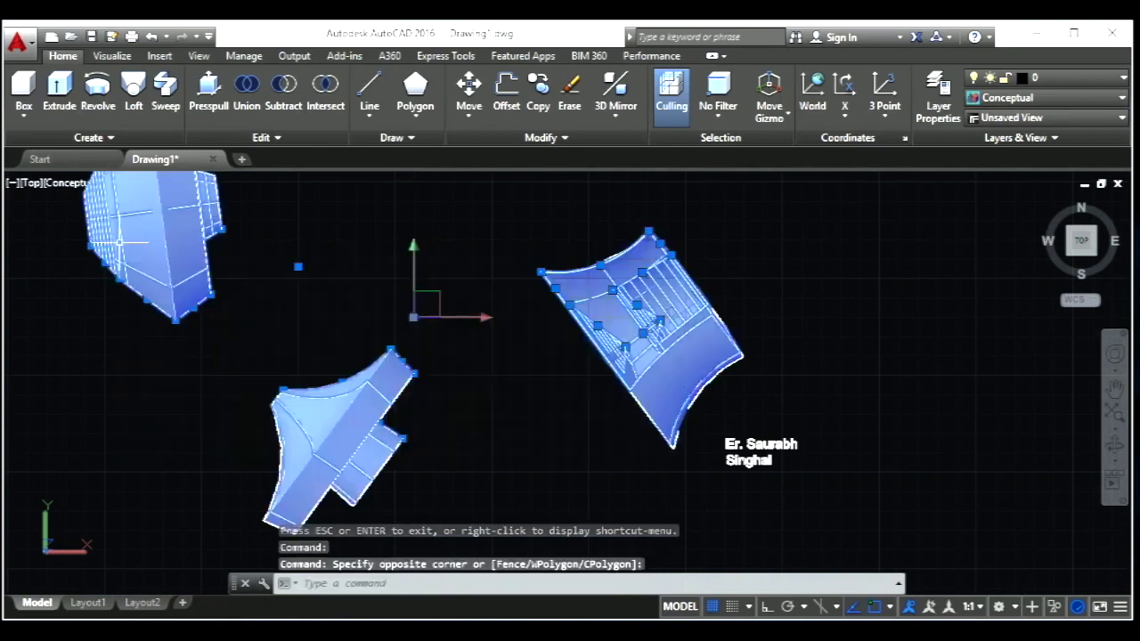
pyautogui.press('Delete')
pyautogui.click(260, 262)
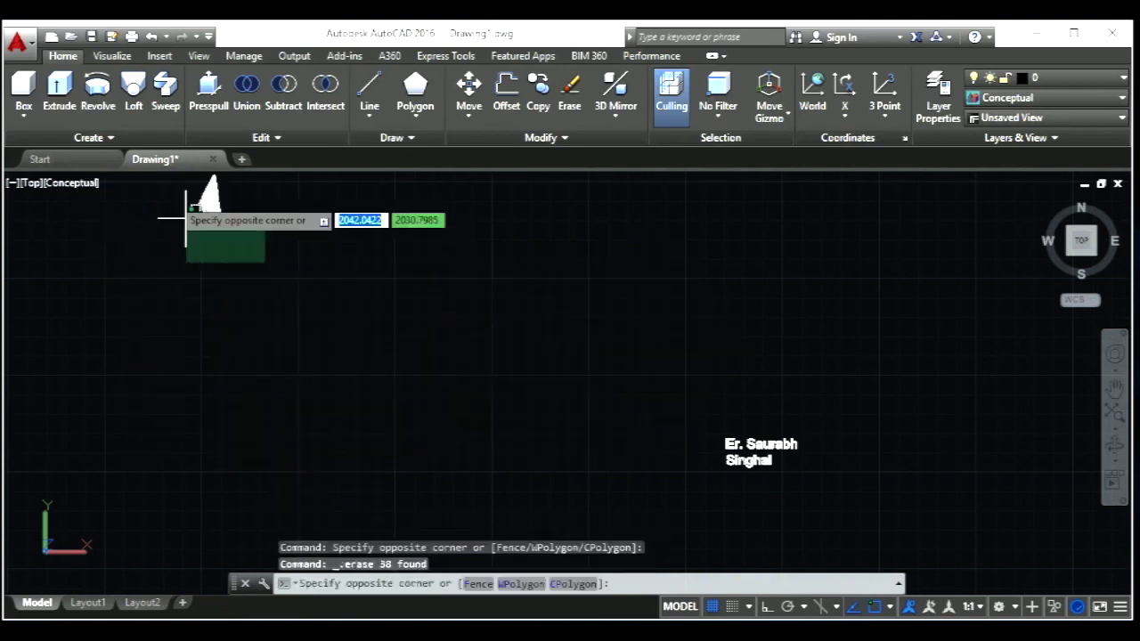
pyautogui.click(153, 176)
pyautogui.press('Delete')
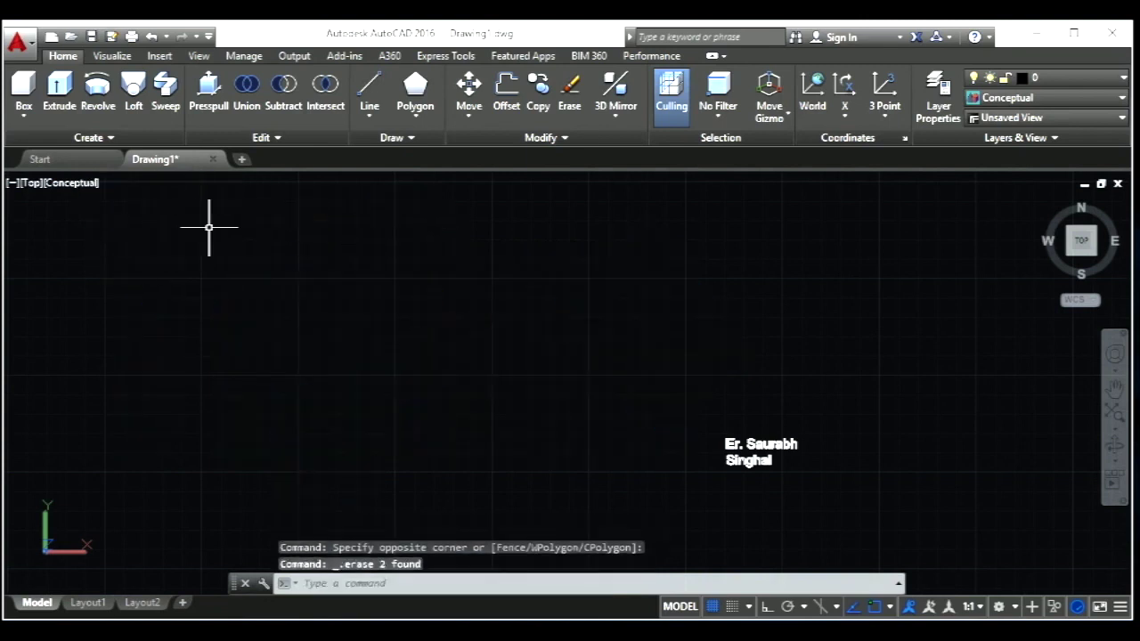
pyautogui.press('Escape')
pyautogui.press('Escape')
pyautogui.press('Escape')
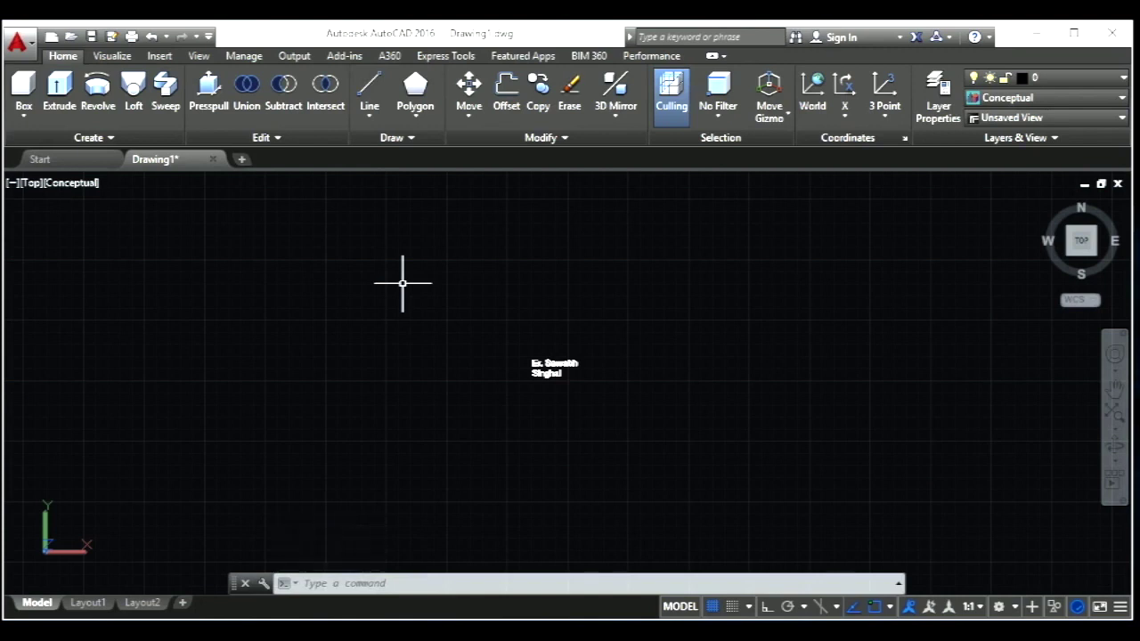
# - Draw a rectangle with the RE alias by picking two opposite corners
pyautogui.press('Escape')
pyautogui.press('Escape')
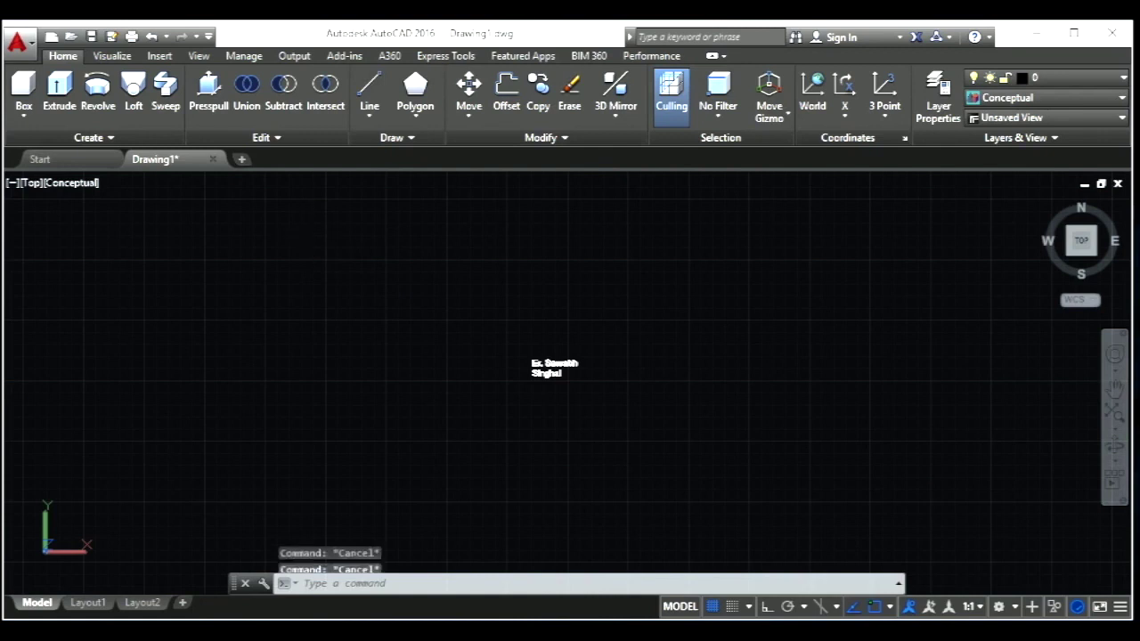
pyautogui.press('Escape')
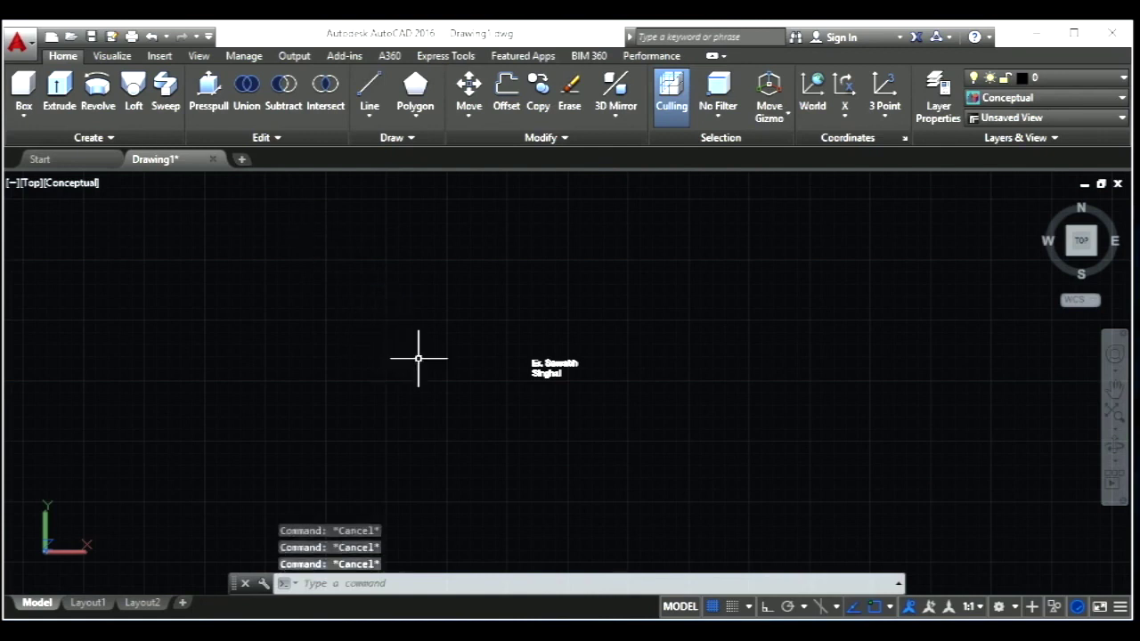
pyautogui.write('rec')
pyautogui.press('Return')
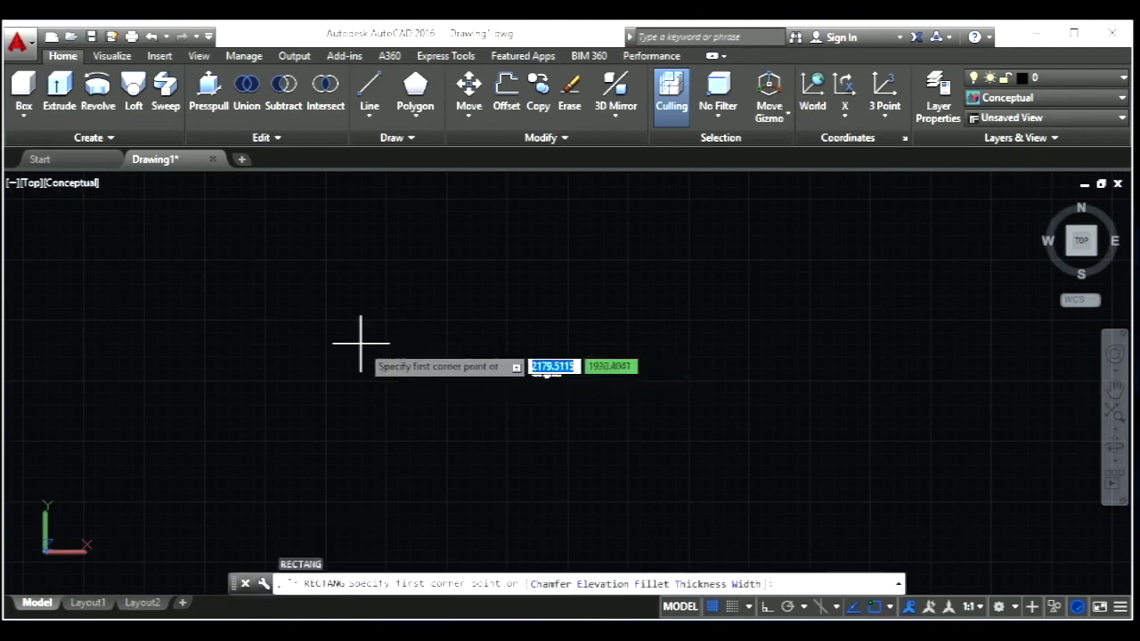
pyautogui.click(346, 344)
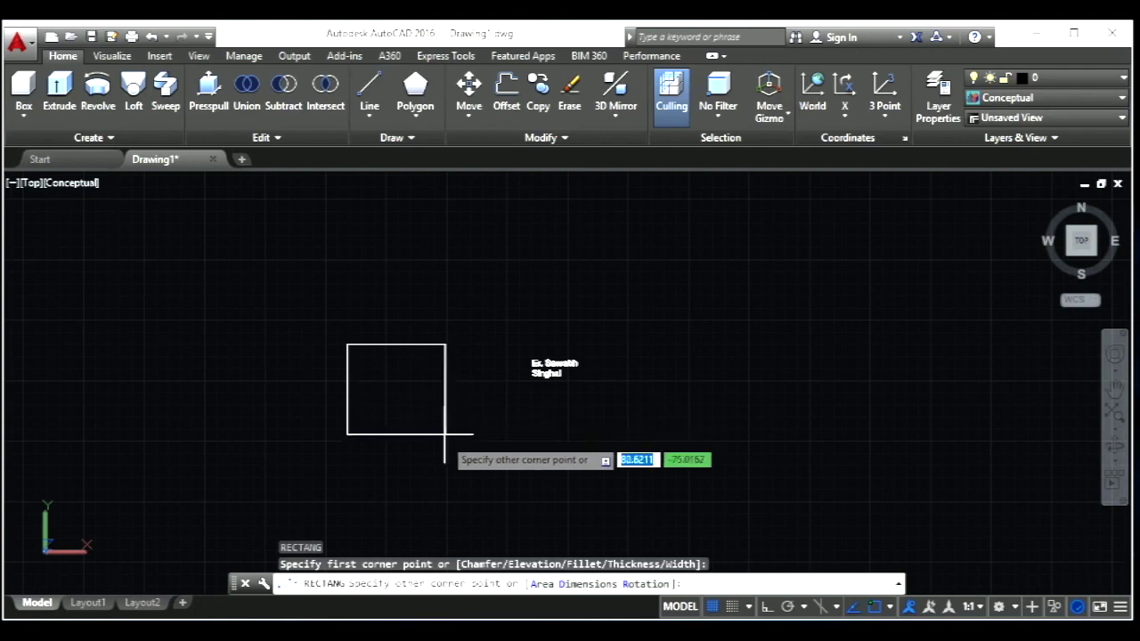
pyautogui.click(470, 416)
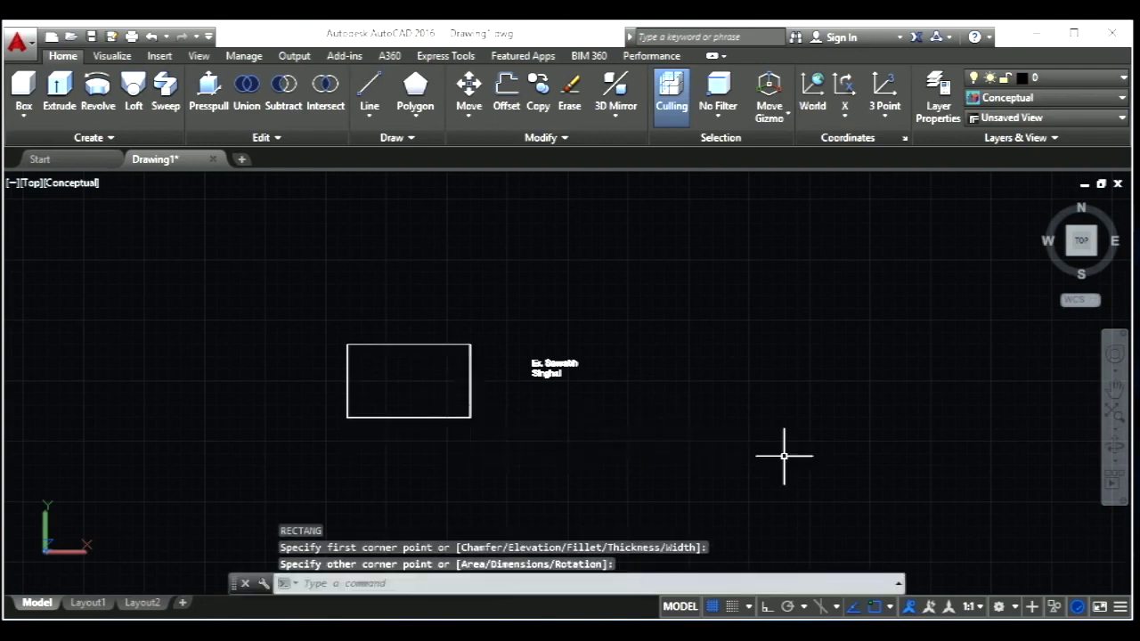
# - Orbit to see the rectangle edge-on and draw a small circle above it
pyautogui.click(1073, 253)
pyautogui.moveTo(1077, 254); pyautogui.dragTo(882, 333)
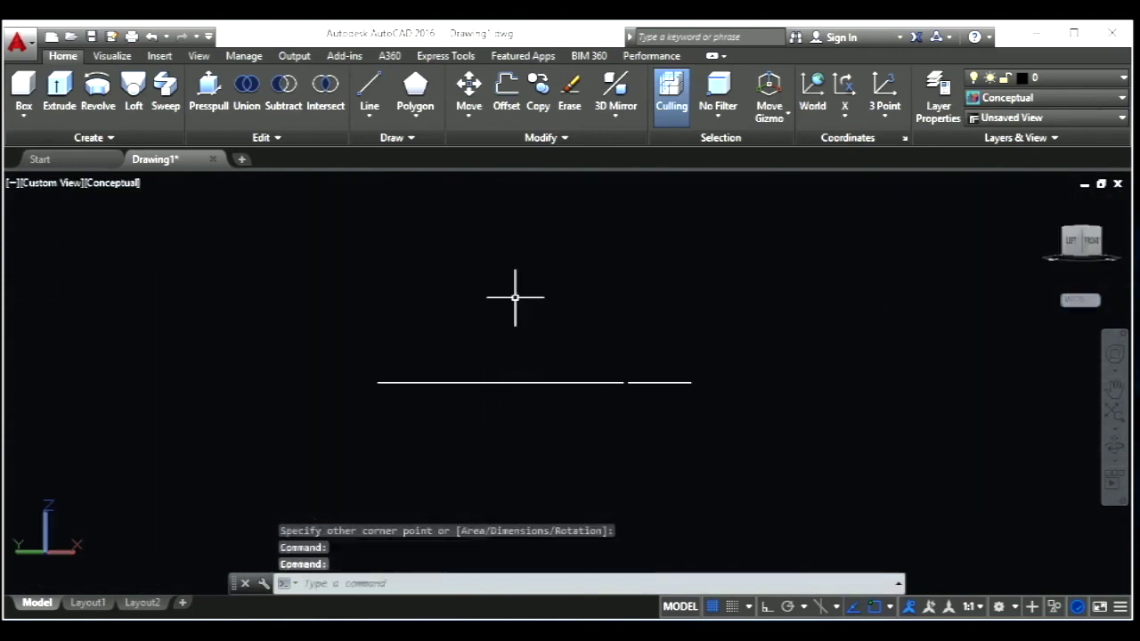
pyautogui.click(515, 334)
pyautogui.write('c')
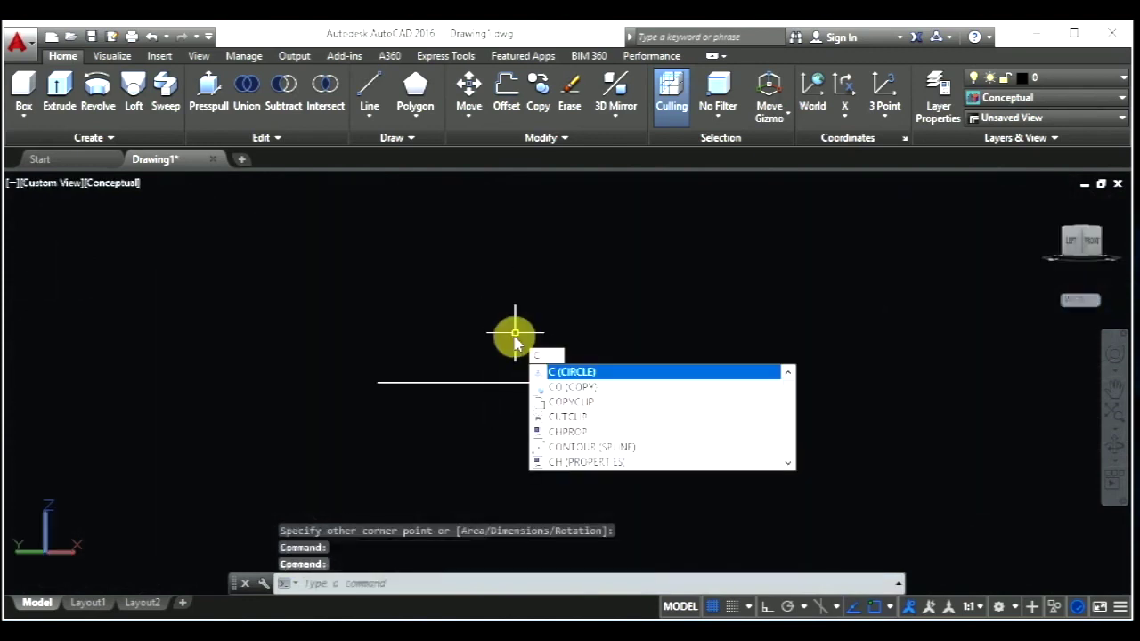
pyautogui.press('Return')
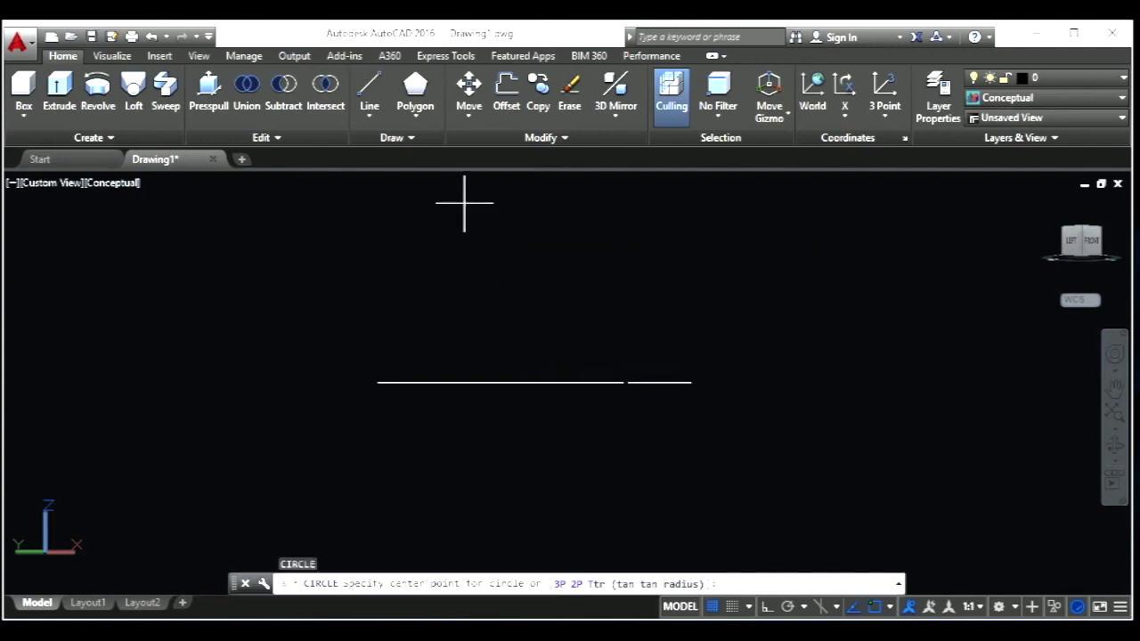
pyautogui.click(464, 204)
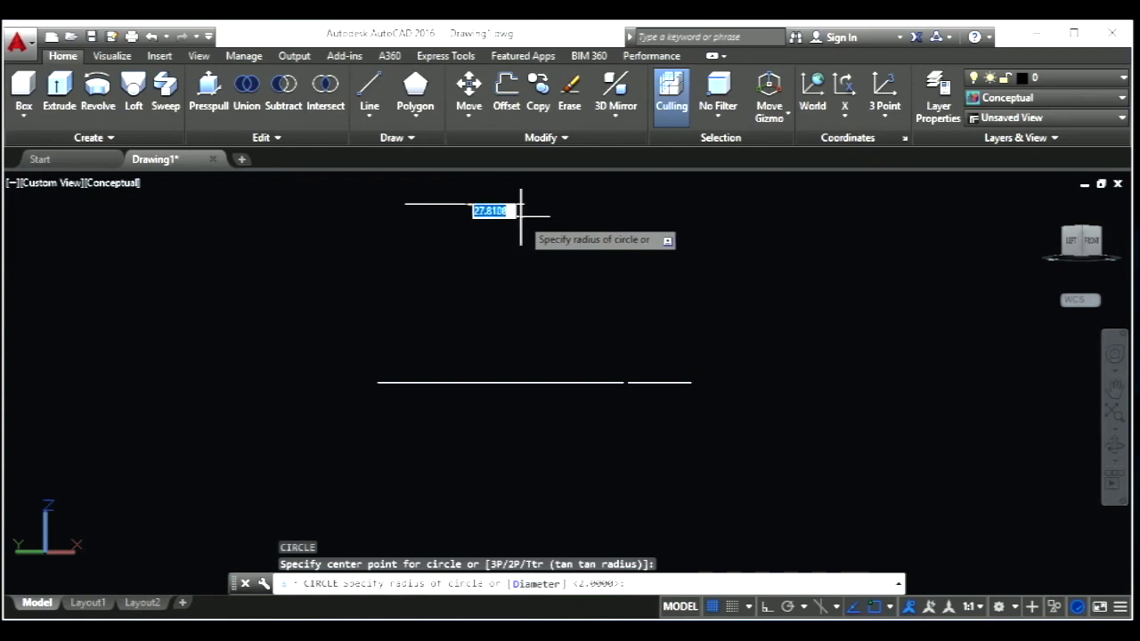
pyautogui.click(522, 223)
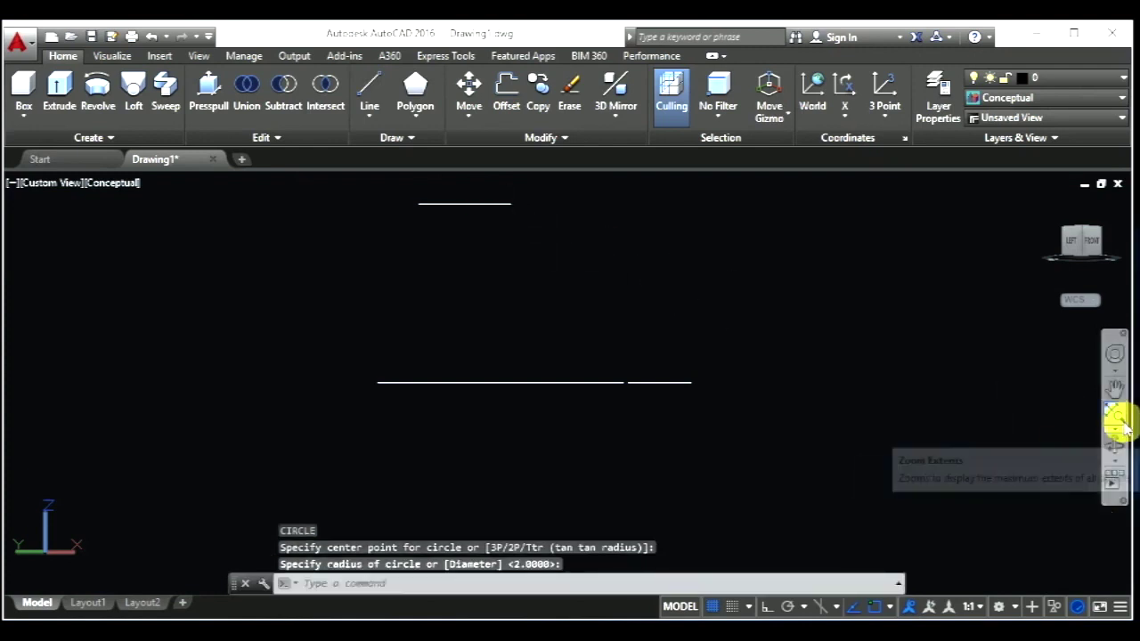
# - Pan down and draw a larger circle higher above the small one
pyautogui.click(1114, 389)
pyautogui.moveTo(691, 284); pyautogui.dragTo(715, 435)
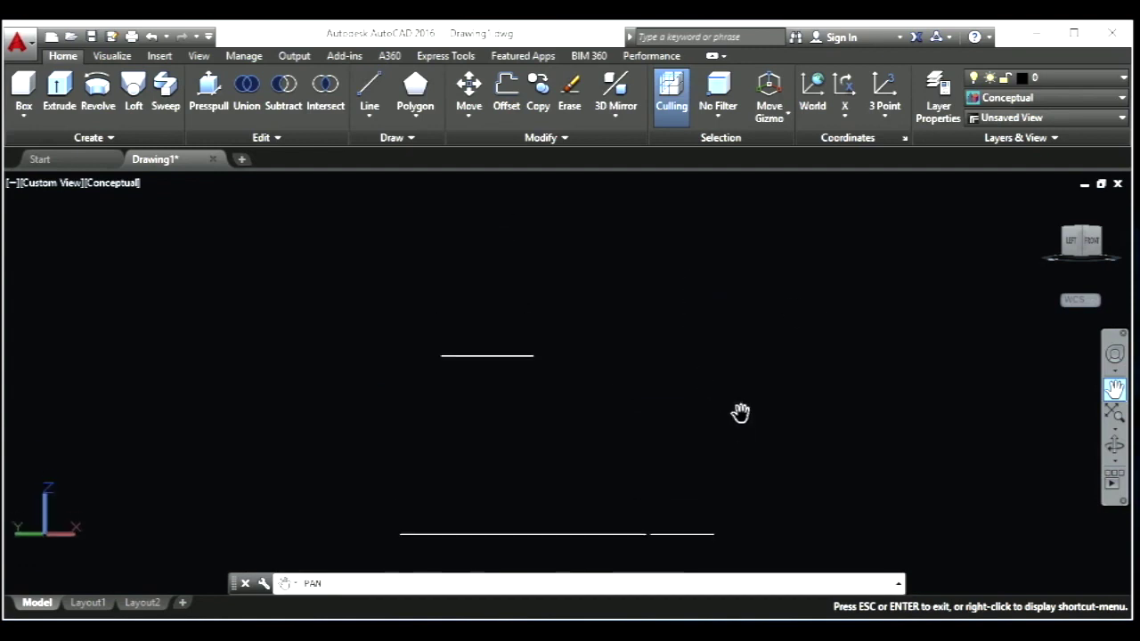
pyautogui.press('Escape')
pyautogui.press('Return')
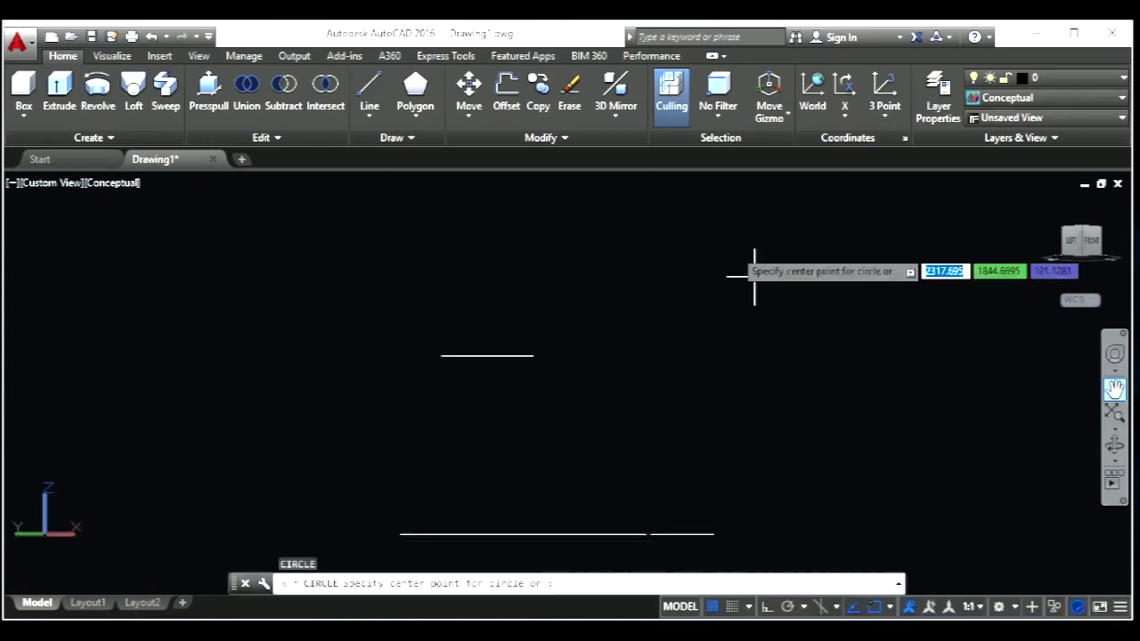
pyautogui.click(654, 216)
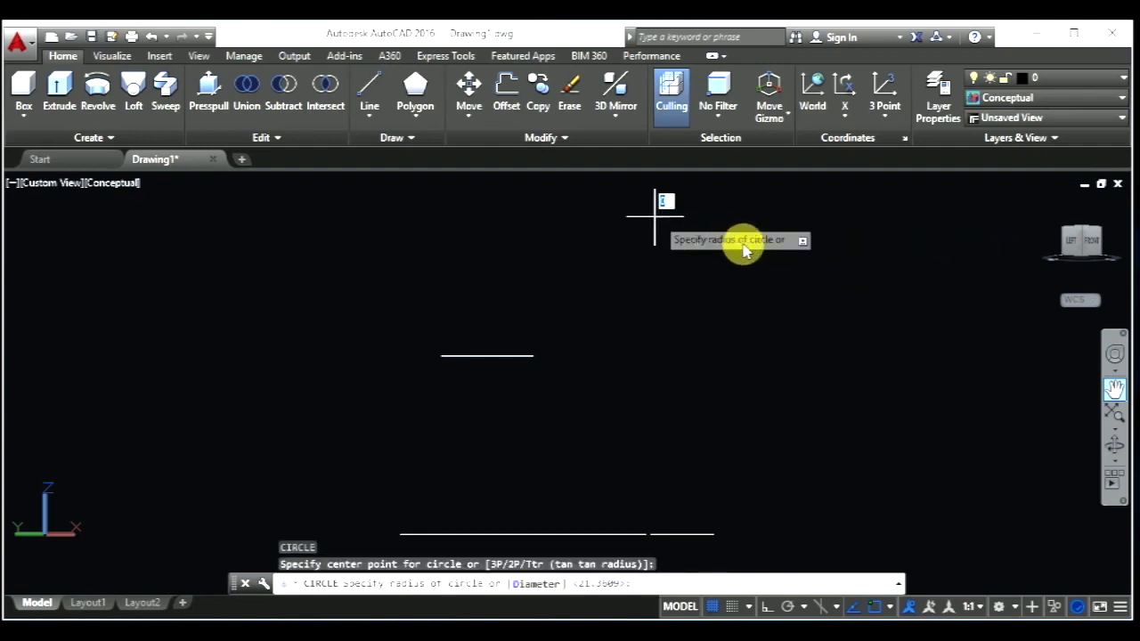
pyautogui.press('Escape')
pyautogui.press('Return')
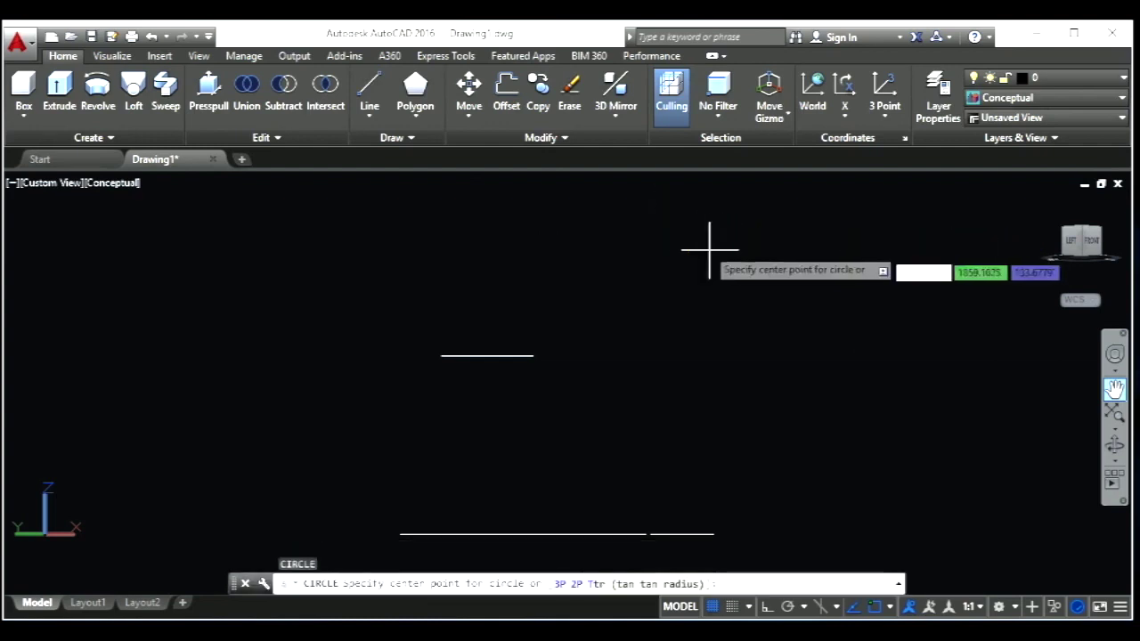
pyautogui.click(659, 233)
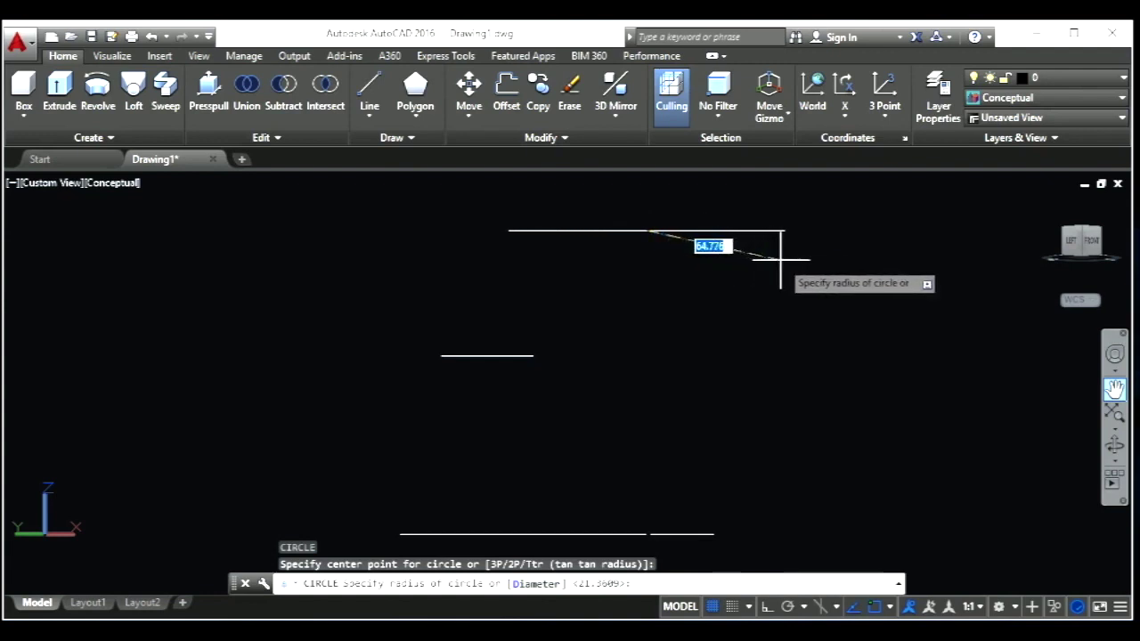
pyautogui.press('Escape')
pyautogui.press('Escape')
pyautogui.press('Escape')
pyautogui.press('Escape')
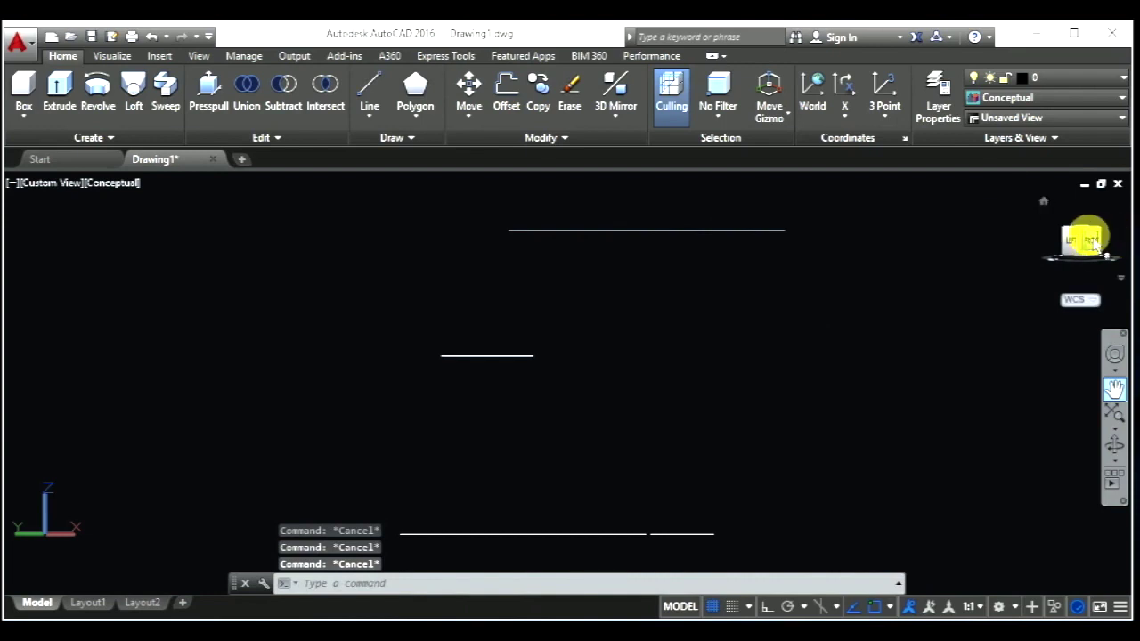
# - Start a loft and pick the rectangle, small circle and large circle as cross sections
pyautogui.click(1093, 240)
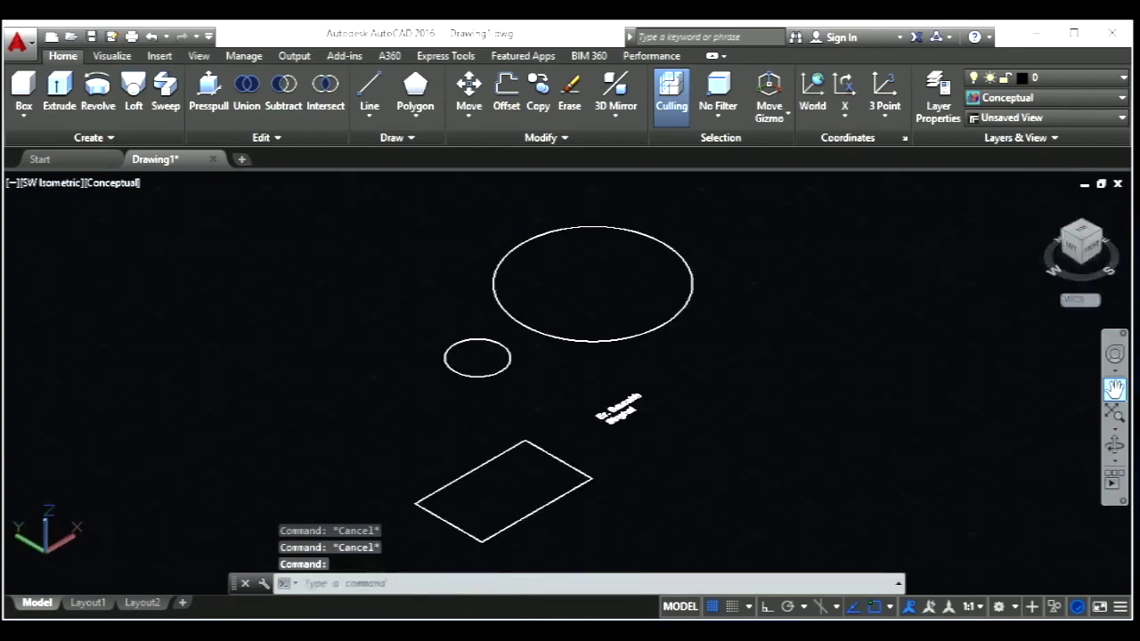
pyautogui.click(133, 87)
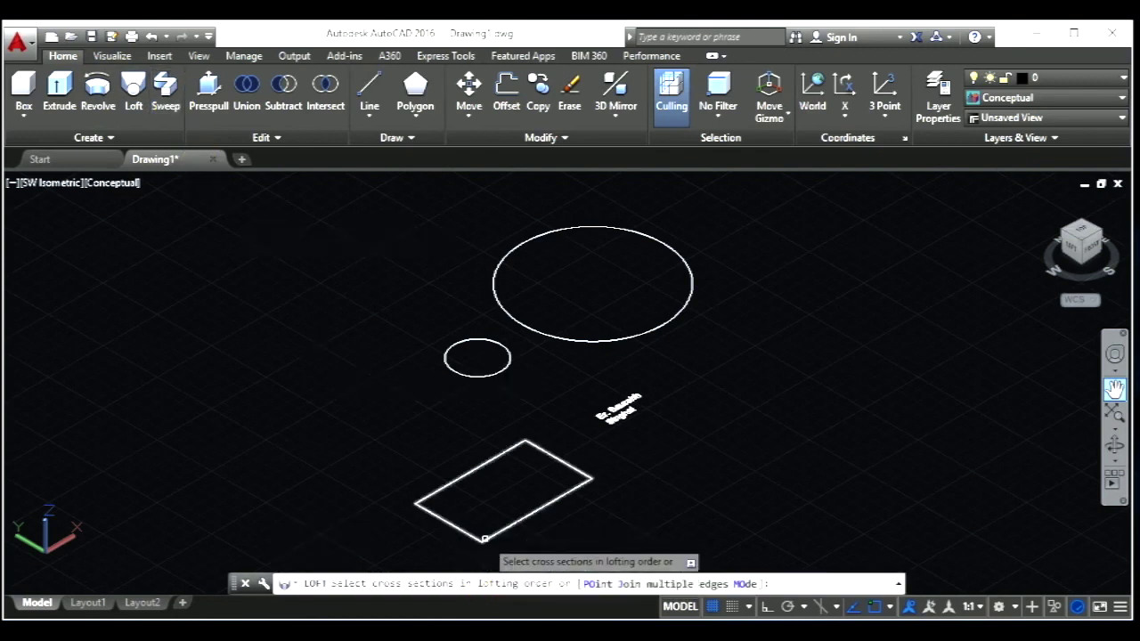
pyautogui.click(484, 534)
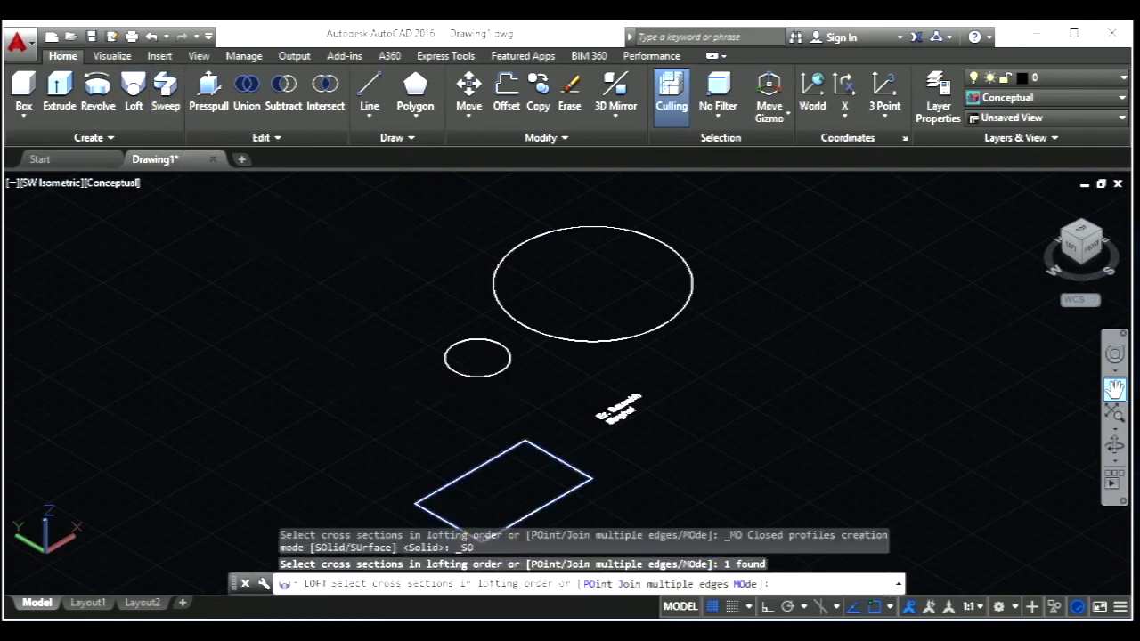
pyautogui.click(470, 374)
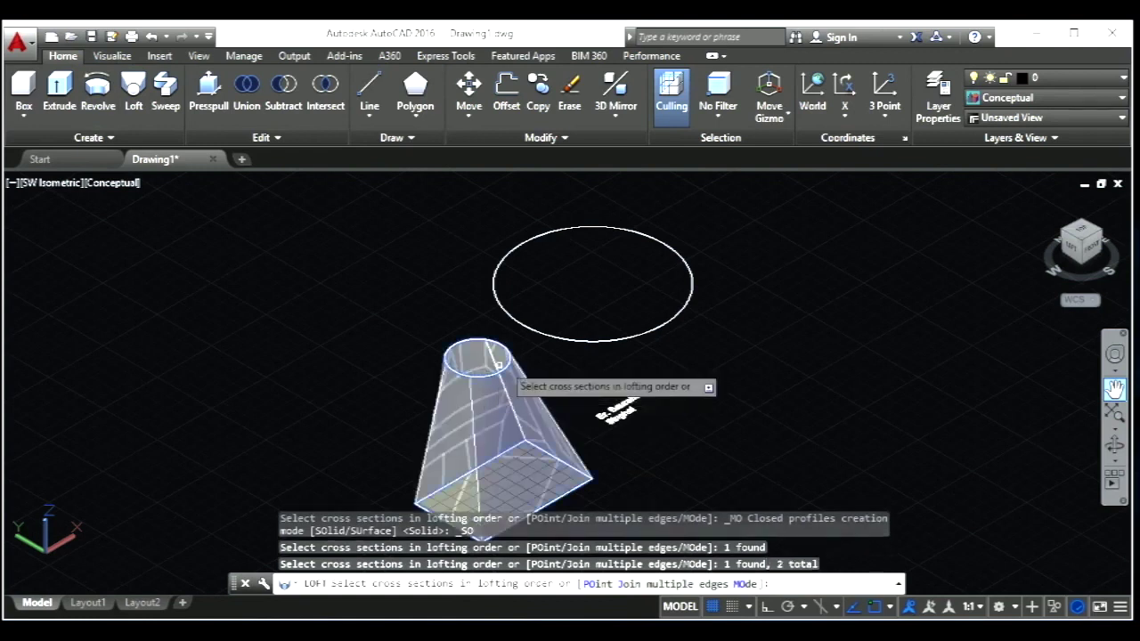
pyautogui.click(573, 341)
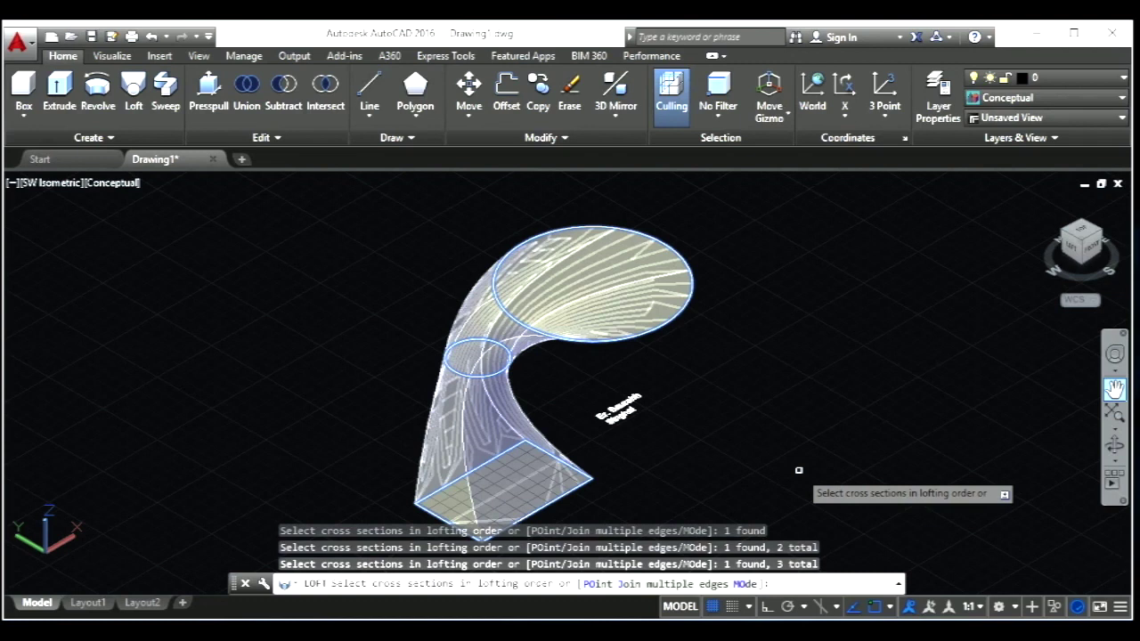
# - Finish the loft with cross sections only and orbit around the resulting solid
pyautogui.rightClick(798, 469)
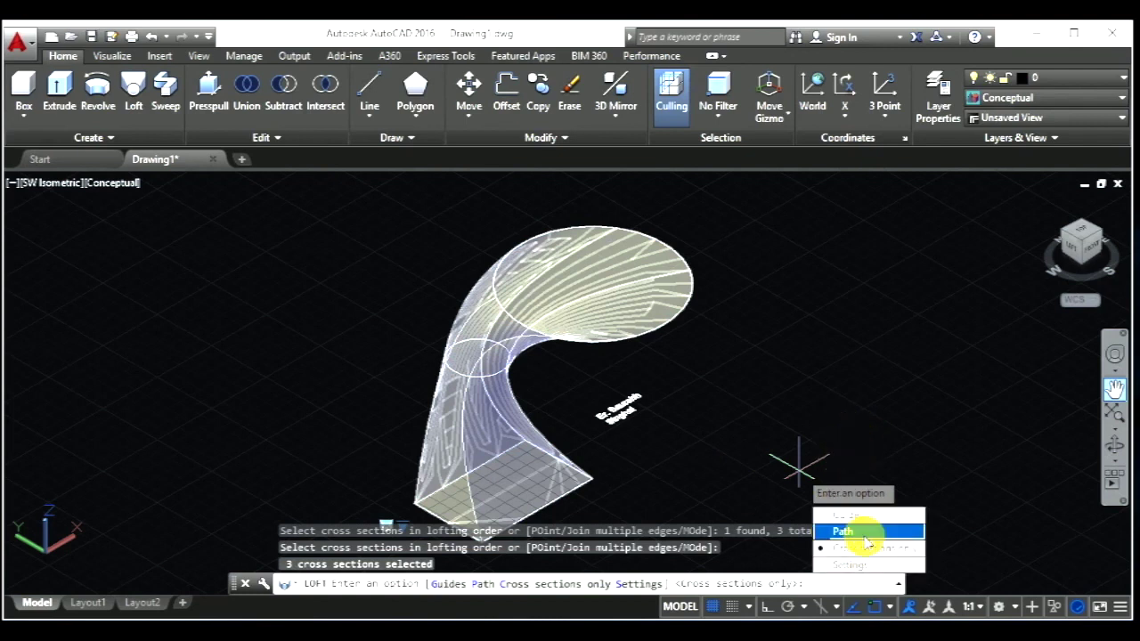
pyautogui.click(879, 554)
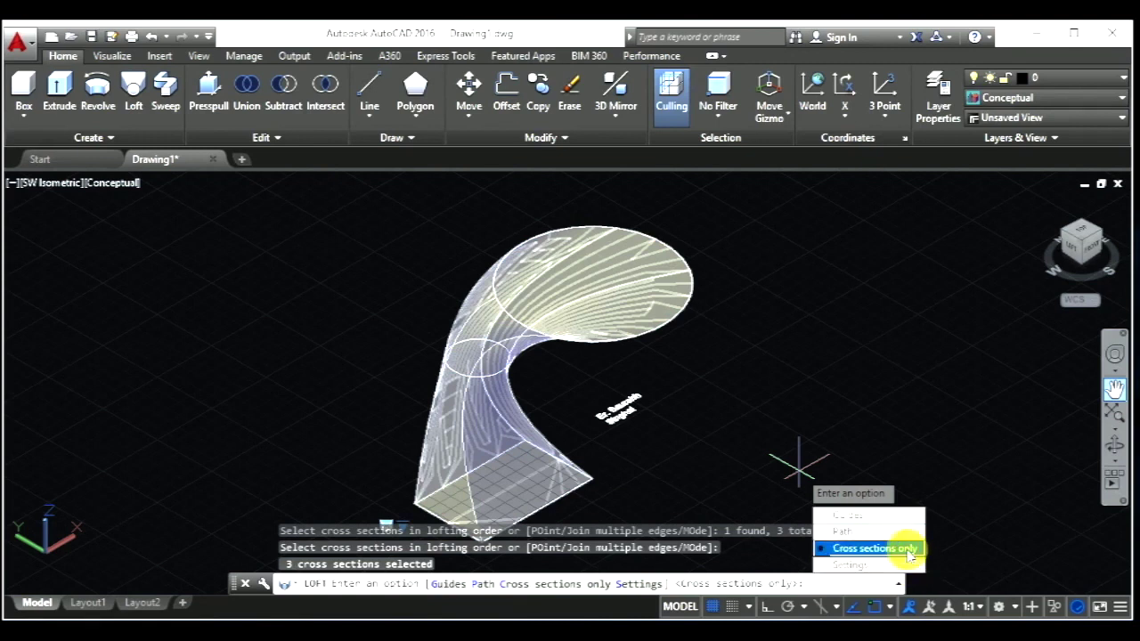
pyautogui.click(908, 551)
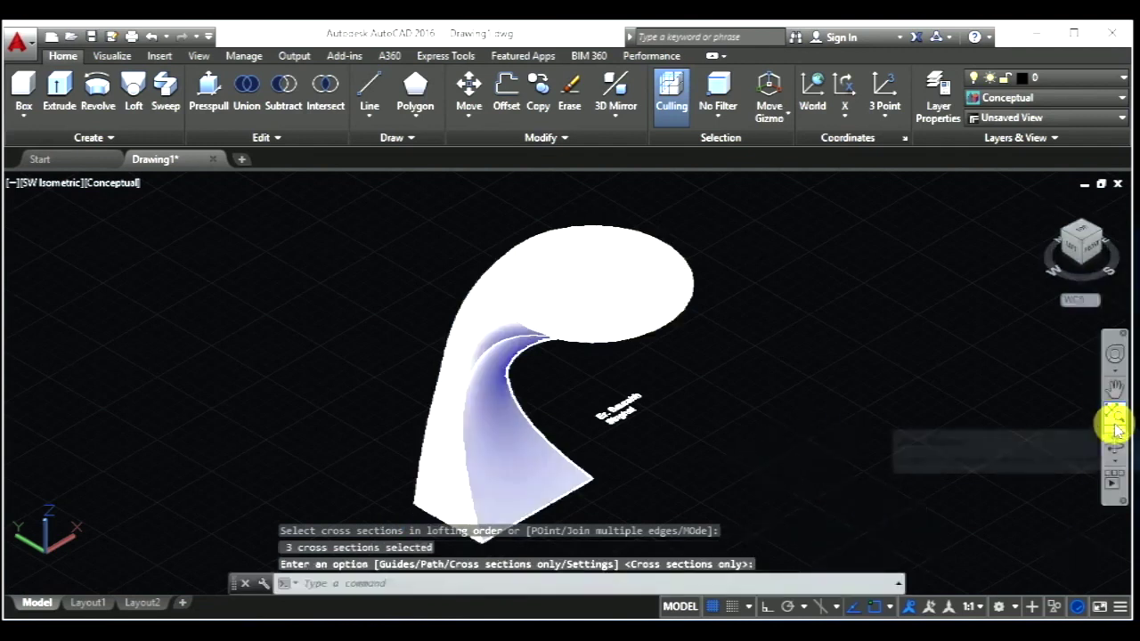
pyautogui.click(1115, 448)
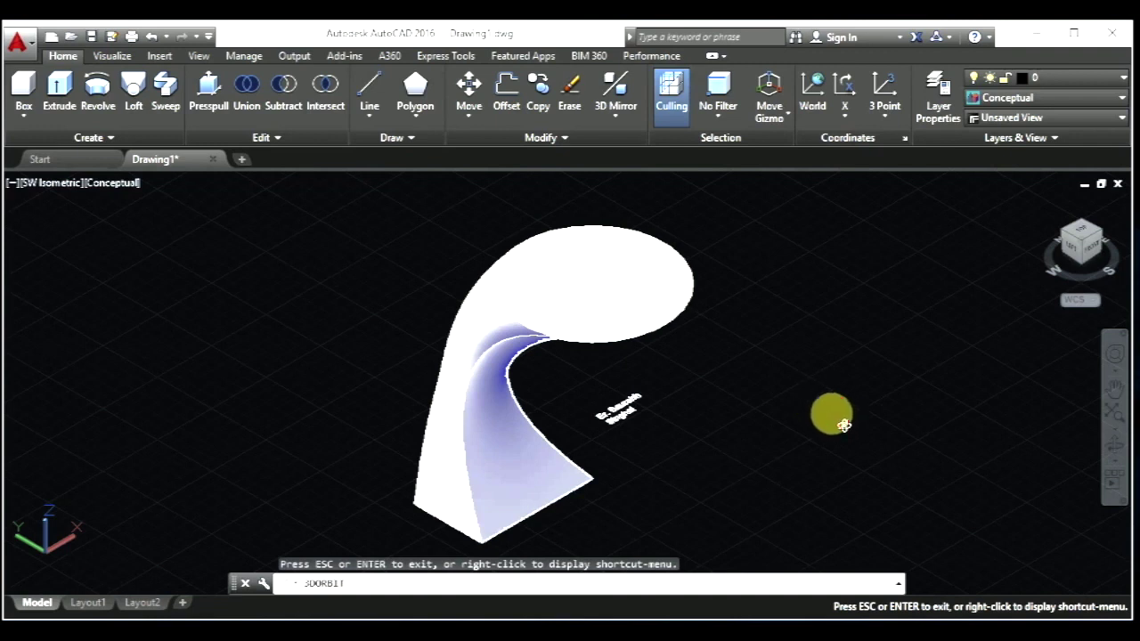
pyautogui.moveTo(831, 412)
pyautogui.mouseDown()
pyautogui.moveTo(573, 373)
pyautogui.moveTo(133, 364)
pyautogui.moveTo(382, 445)
pyautogui.moveTo(641, 453)
pyautogui.moveTo(738, 341)
pyautogui.moveTo(608, 323)
pyautogui.moveTo(618, 392)
pyautogui.moveTo(753, 427)
pyautogui.moveTo(788, 459)
pyautogui.moveTo(1009, 348)
pyautogui.mouseUp()
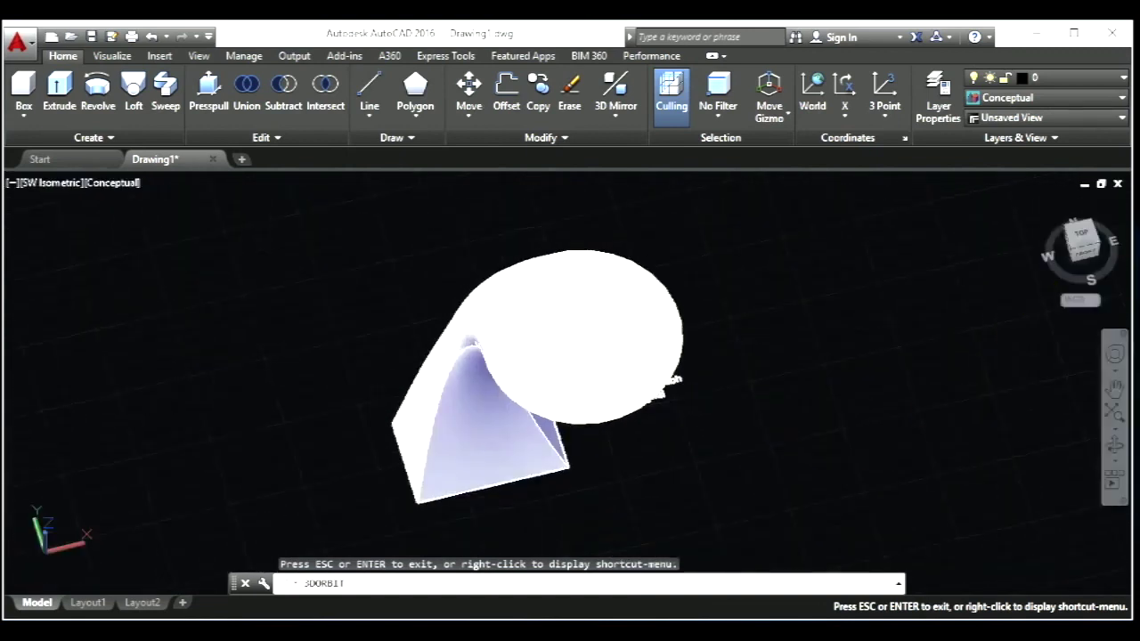
# - Erase the lofted solid and switch to the top view of the empty drawing
pyautogui.press('Escape')
pyautogui.press('Escape')
pyautogui.press('Escape')
pyautogui.press('Escape')
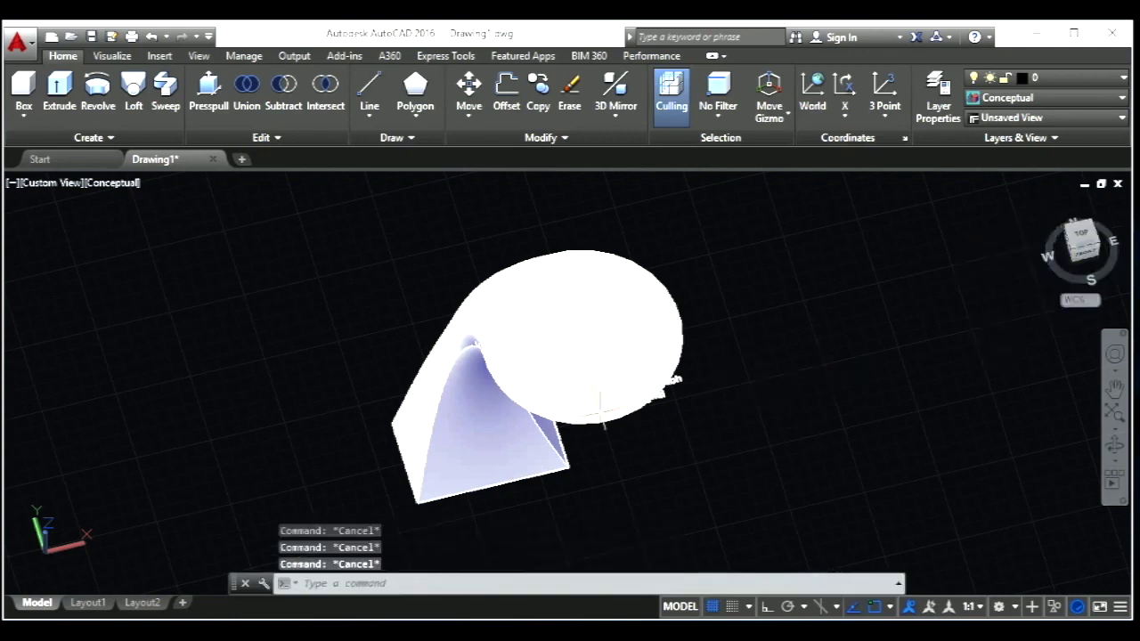
pyautogui.click(532, 407)
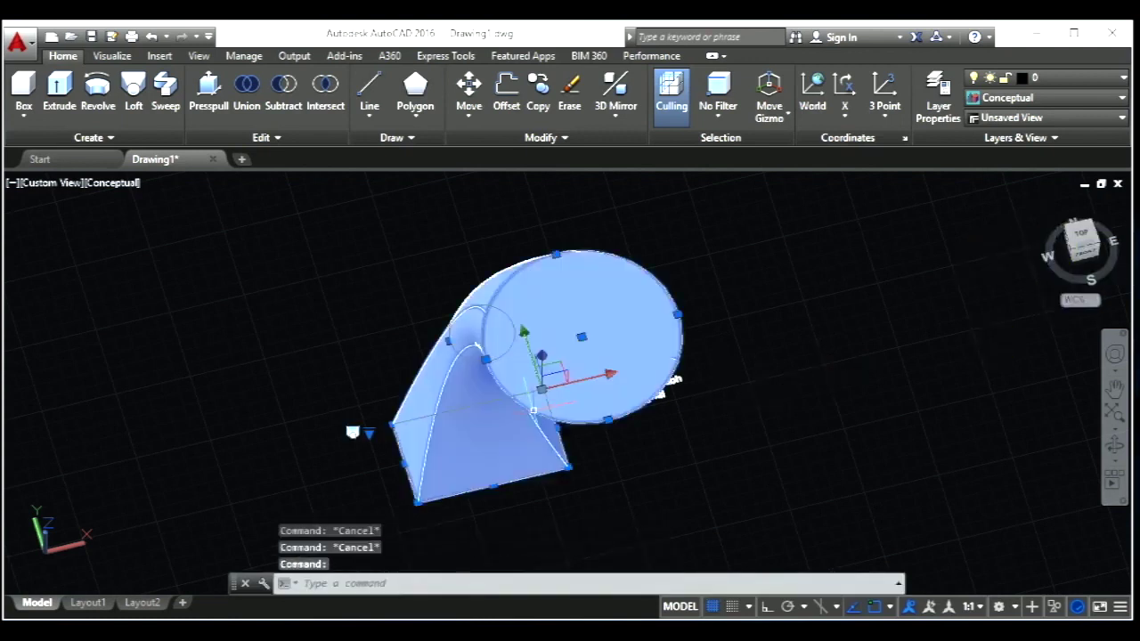
pyautogui.press('Delete')
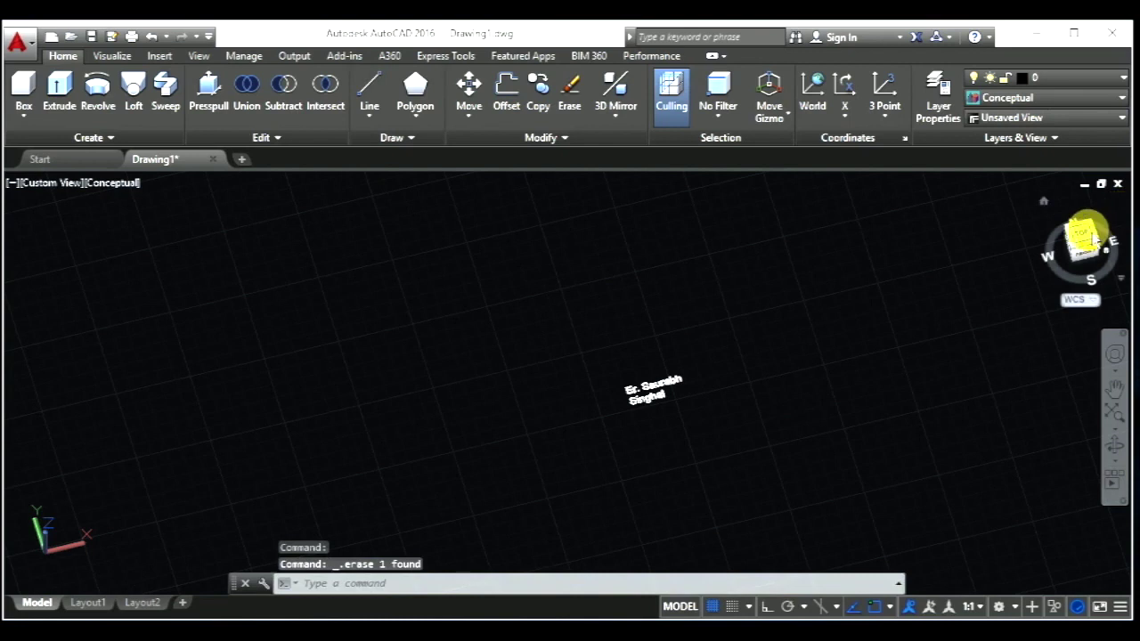
pyautogui.click(1081, 235)
# - Zoom out and draw a small rectangle from two corner picks
pyautogui.scroll(-5, 783, 294)
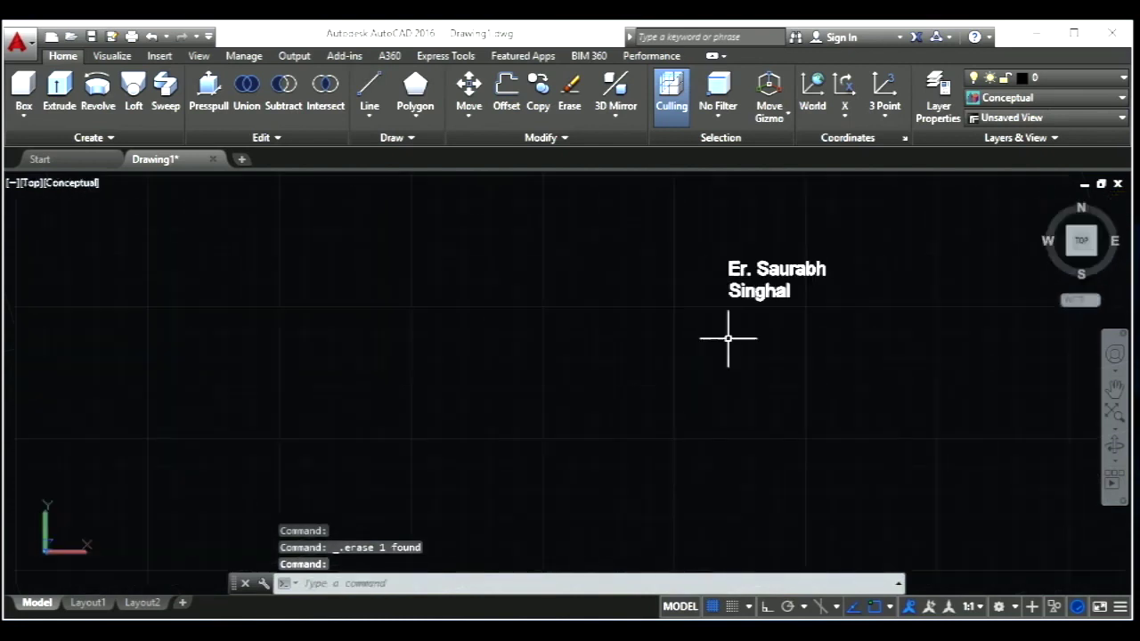
pyautogui.scroll(-2, 708, 379)
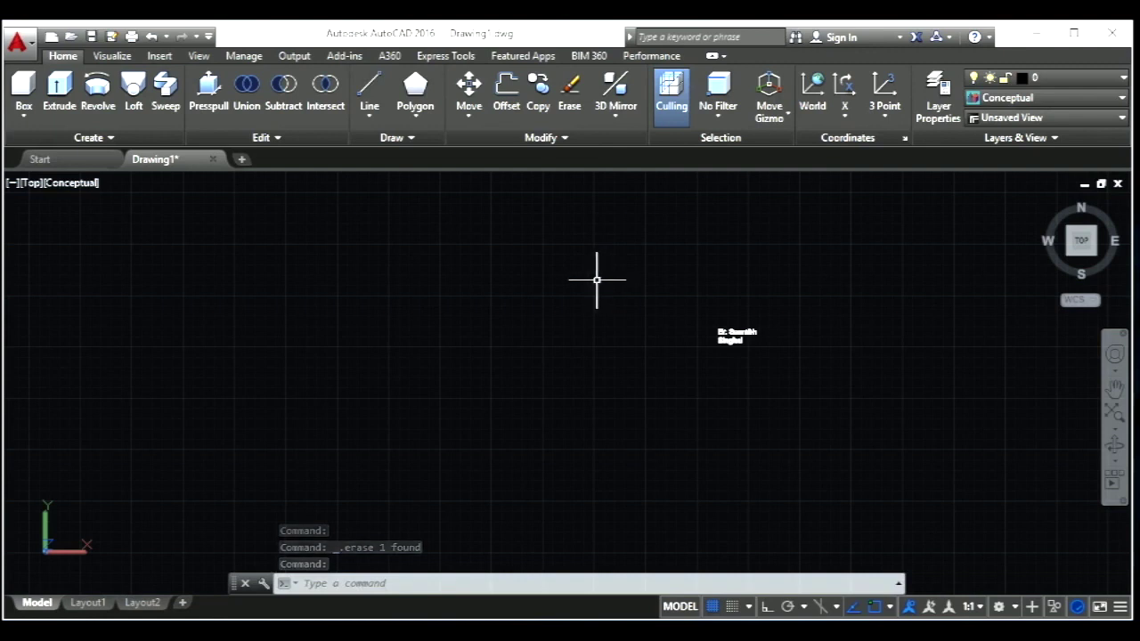
pyautogui.press('Escape')
pyautogui.press('Escape')
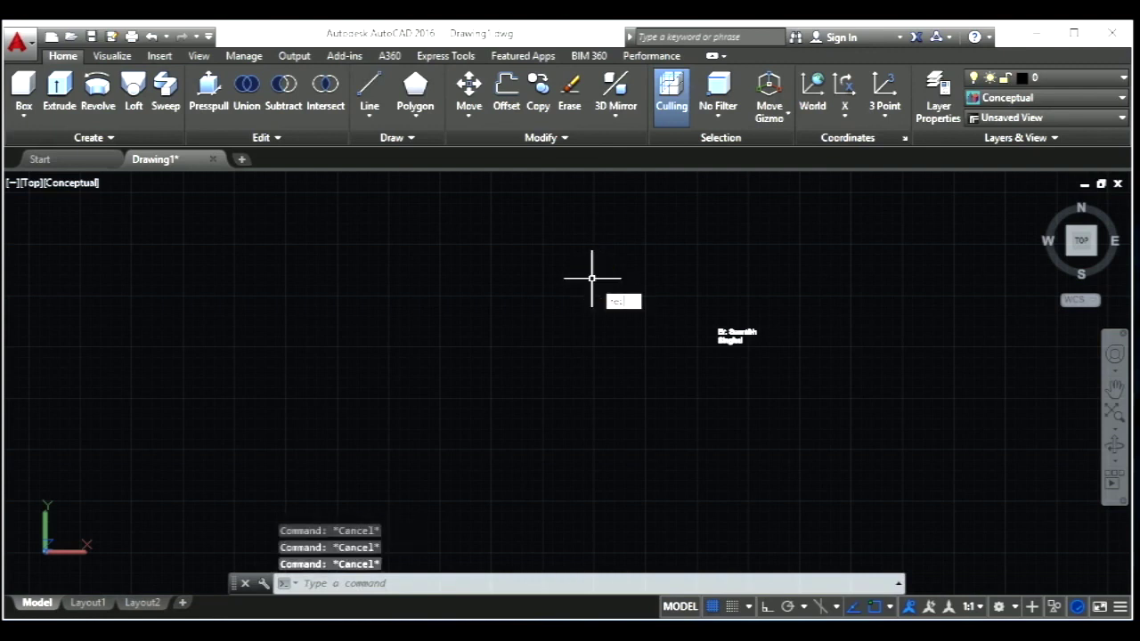
pyautogui.press('Return')
pyautogui.click(515, 276)
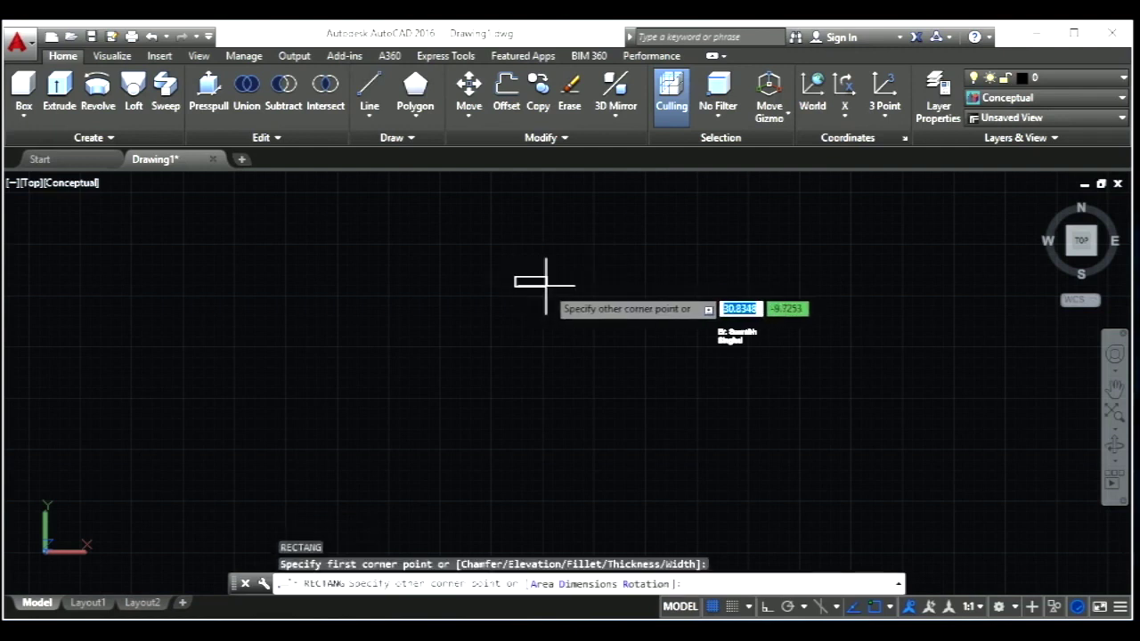
pyautogui.click(546, 285)
# - Draw a circle centred on the rectangle's right edge
pyautogui.write('c')
pyautogui.press('Return')
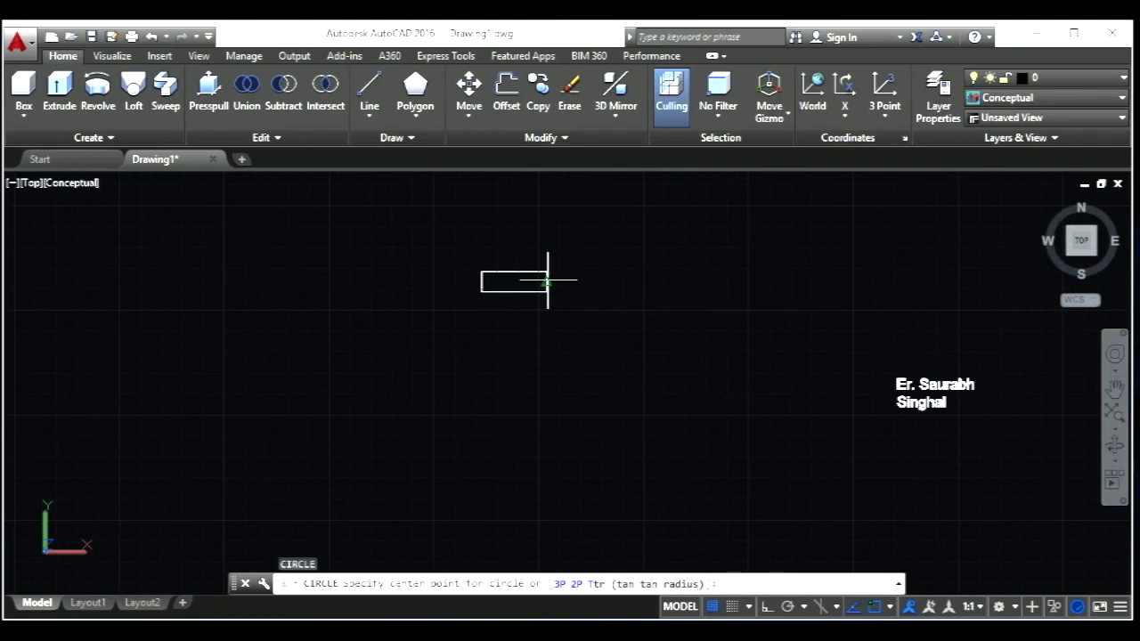
pyautogui.click(546, 281)
pyautogui.click(575, 282)
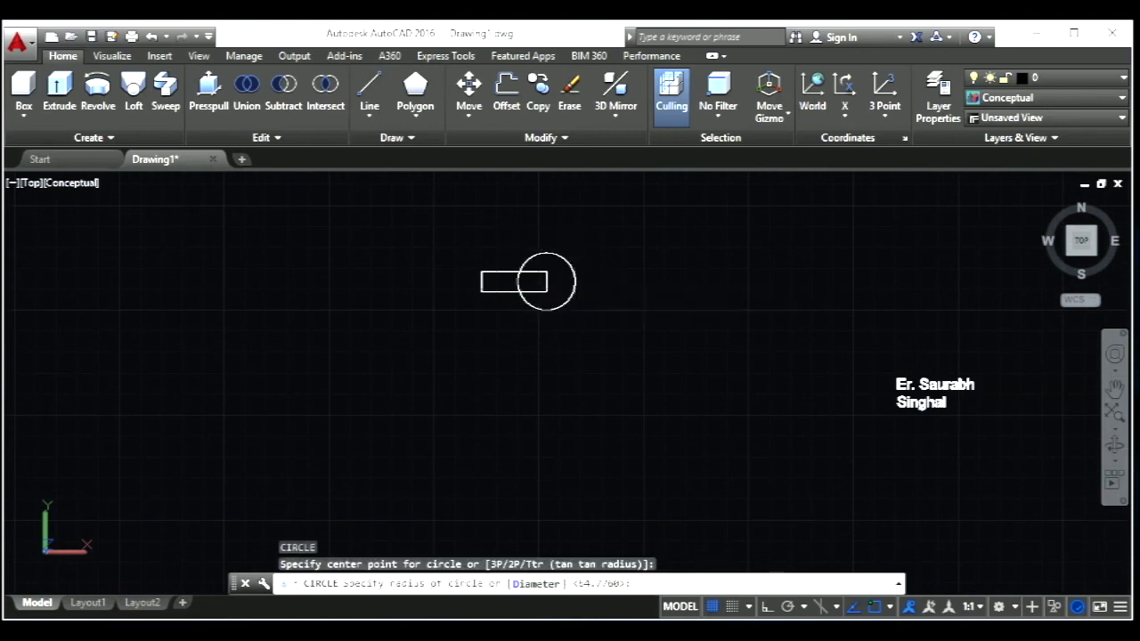
pyautogui.press('Escape')
pyautogui.press('Escape')
pyautogui.press('Escape')
pyautogui.write('TR')
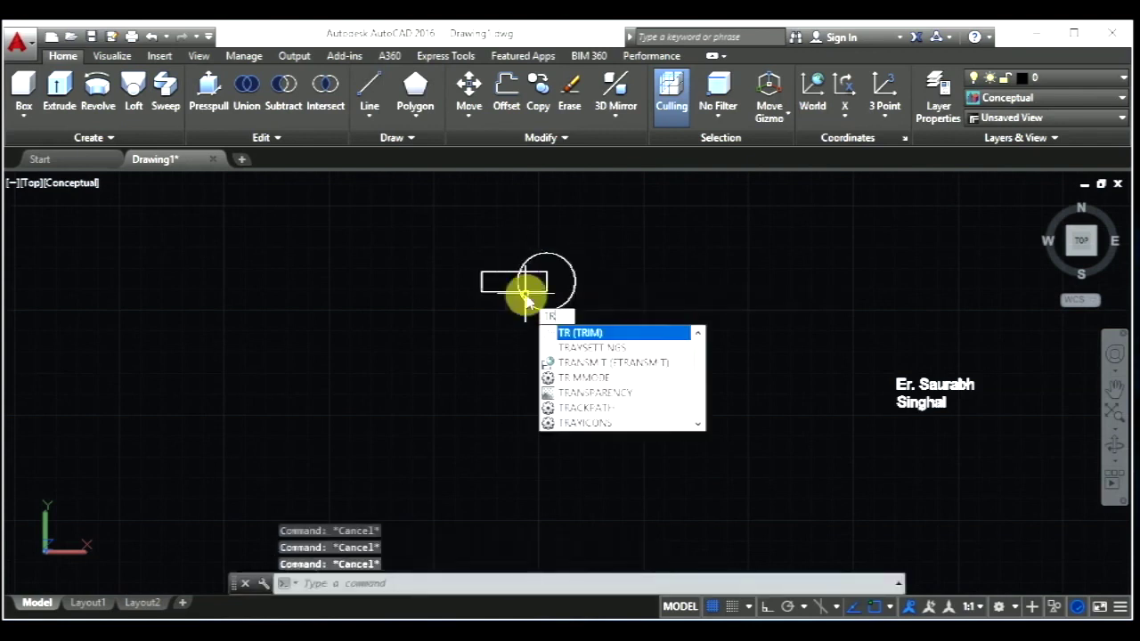
# - Trim away the rectangle's end lying inside the circle
pyautogui.press('Return')
pyautogui.press('Return')
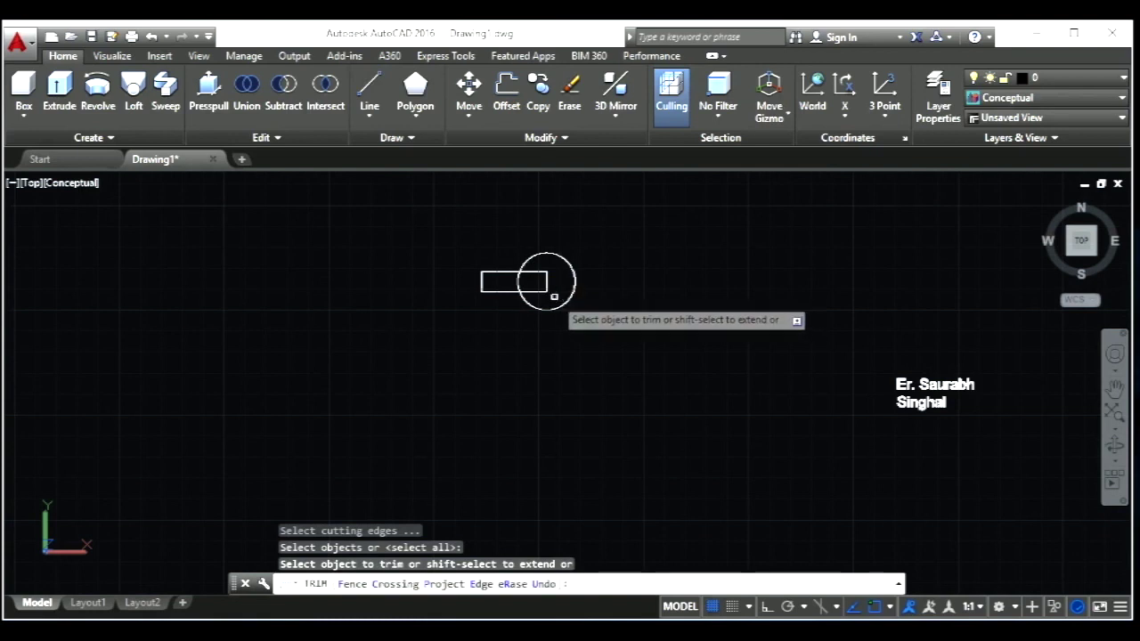
pyautogui.click(563, 298)
pyautogui.click(541, 272)
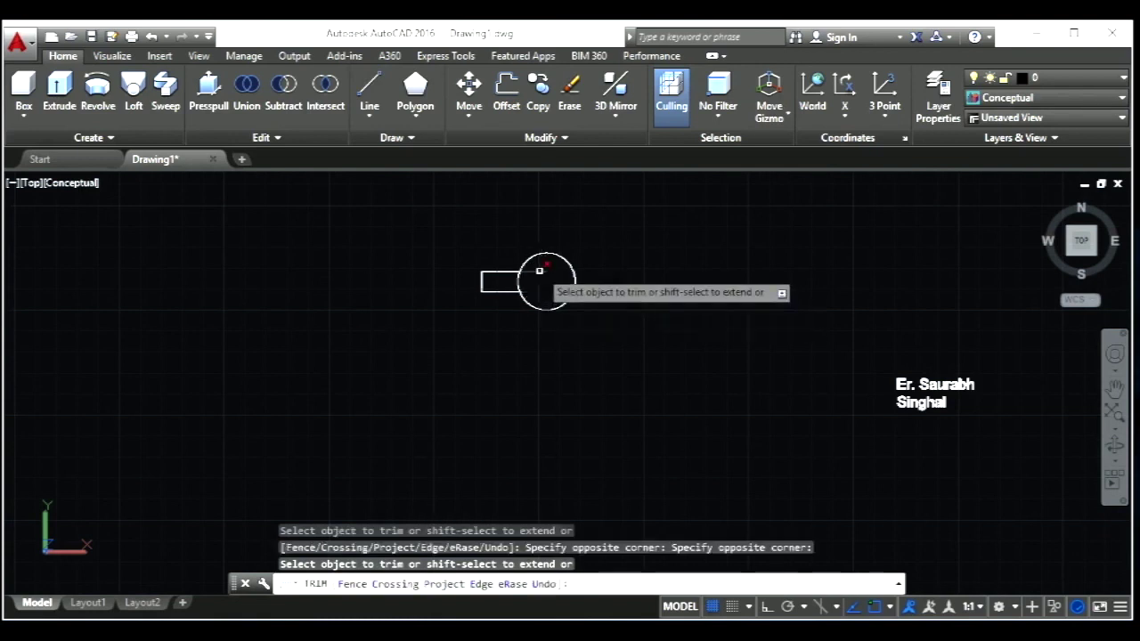
pyautogui.click(535, 272)
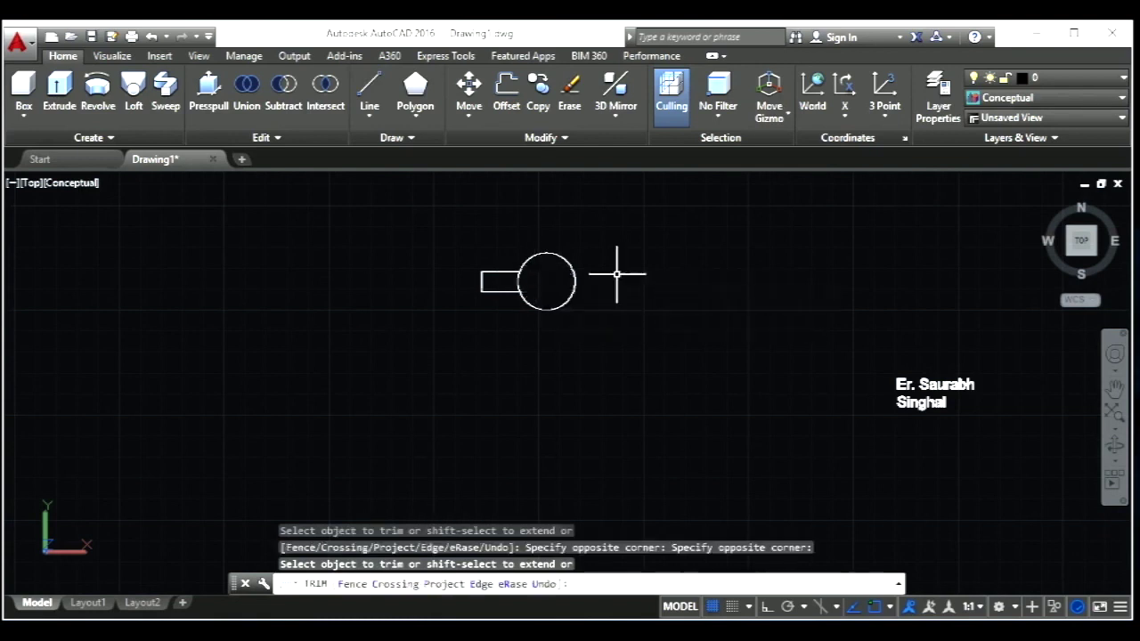
pyautogui.press('Escape')
pyautogui.press('Escape')
pyautogui.press('Escape')
pyautogui.press('Escape')
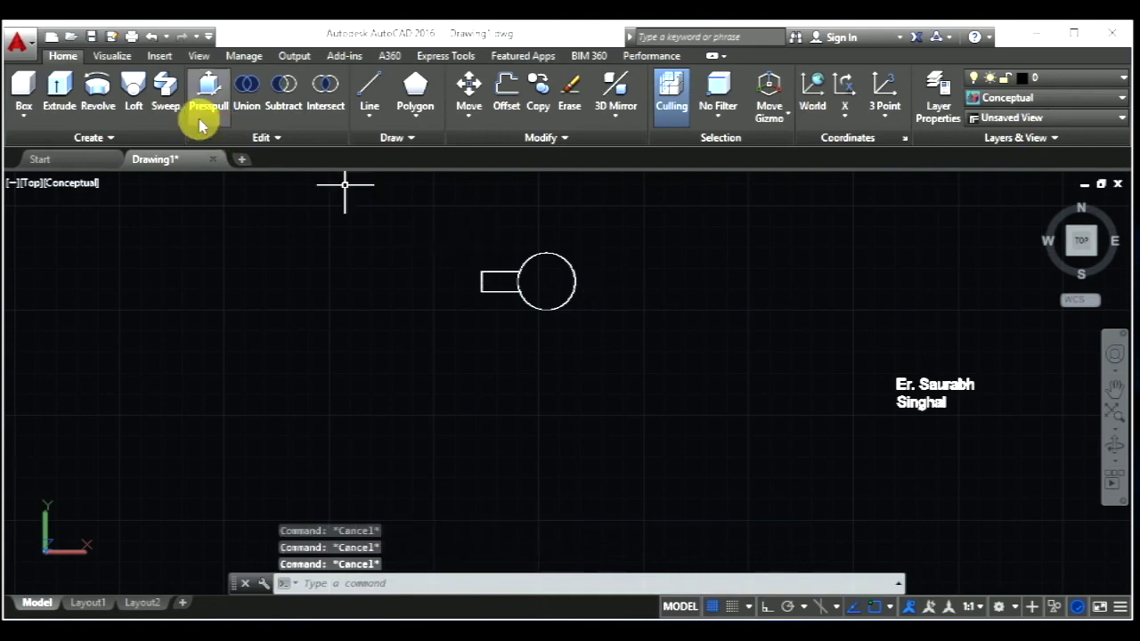
# - Presspull the rectangle area into a solid 5 units high
pyautogui.click(211, 92)
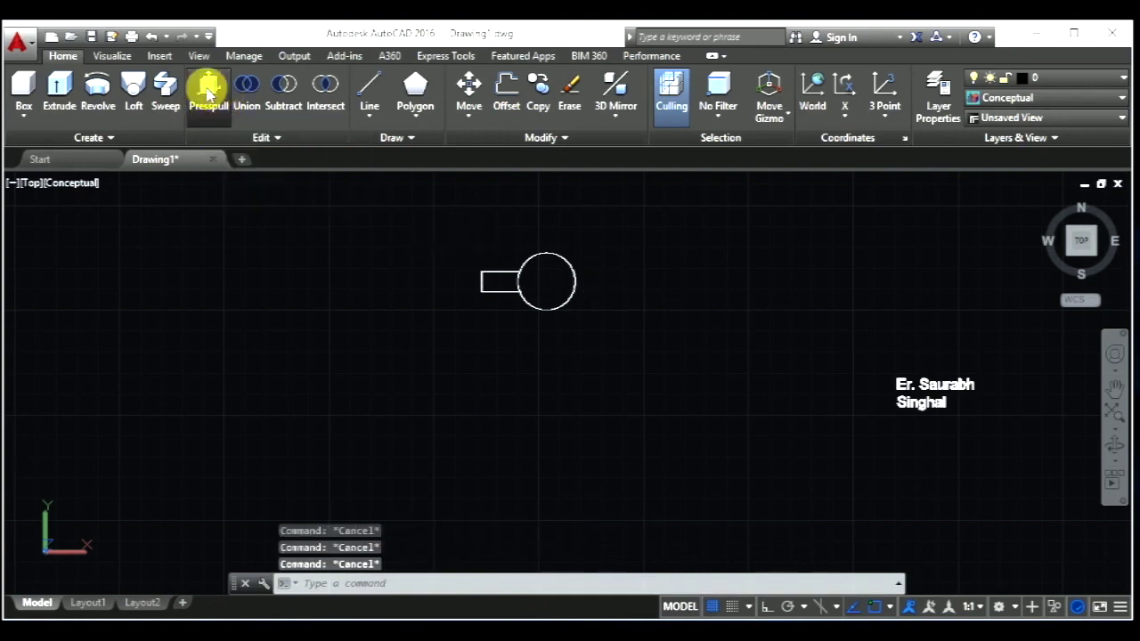
pyautogui.scroll(1, 468, 274)
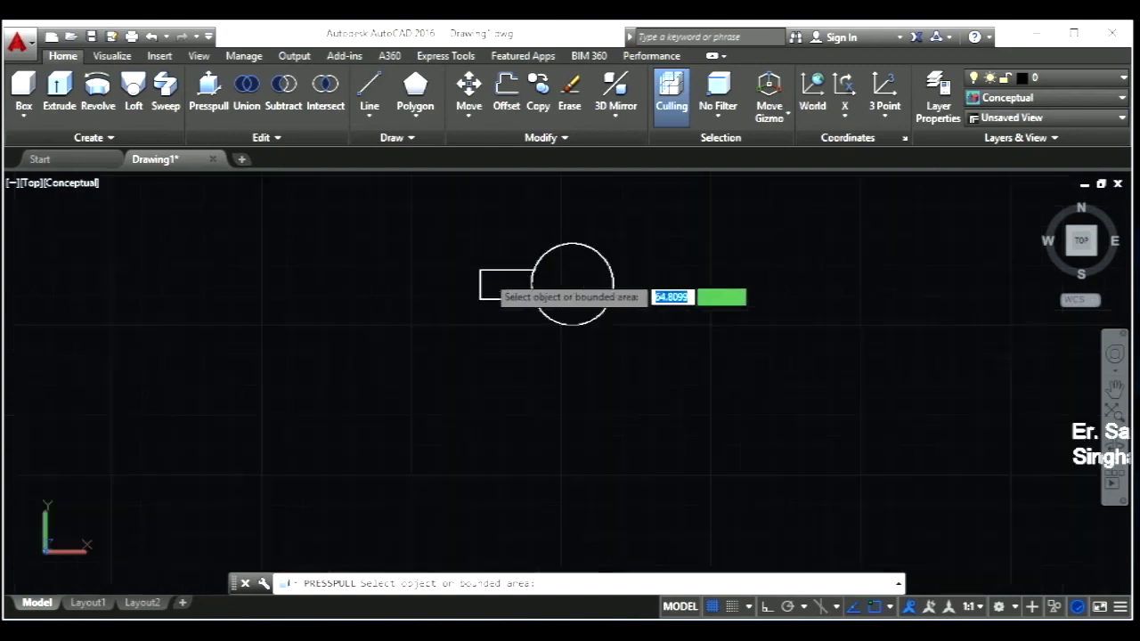
pyautogui.scroll(2, 468, 274)
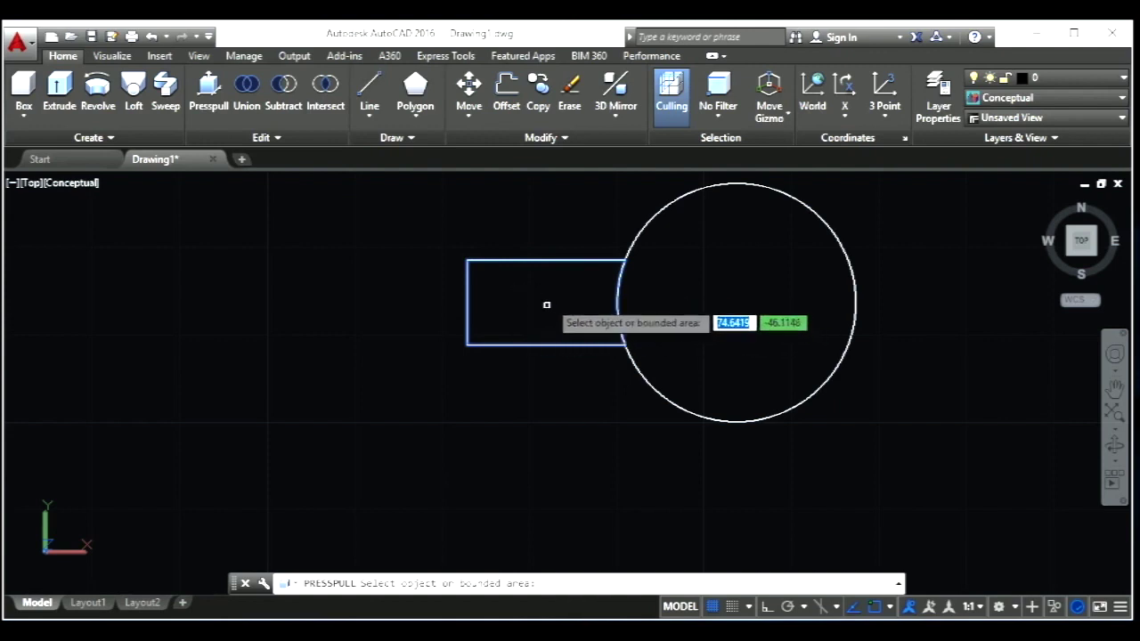
pyautogui.click(547, 304)
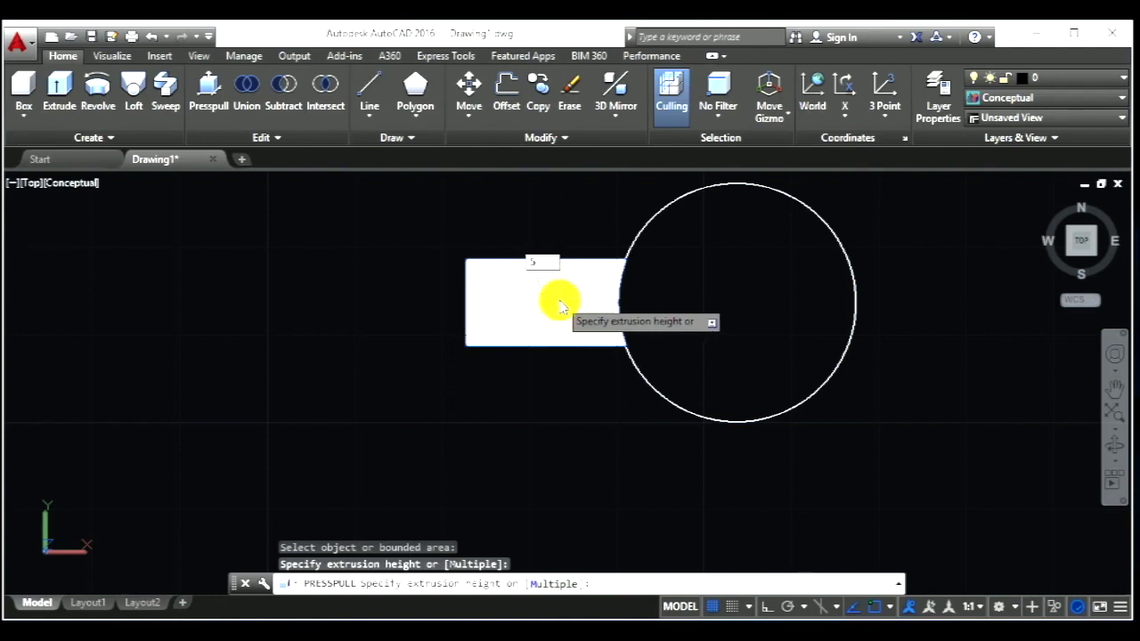
pyautogui.press('Return')
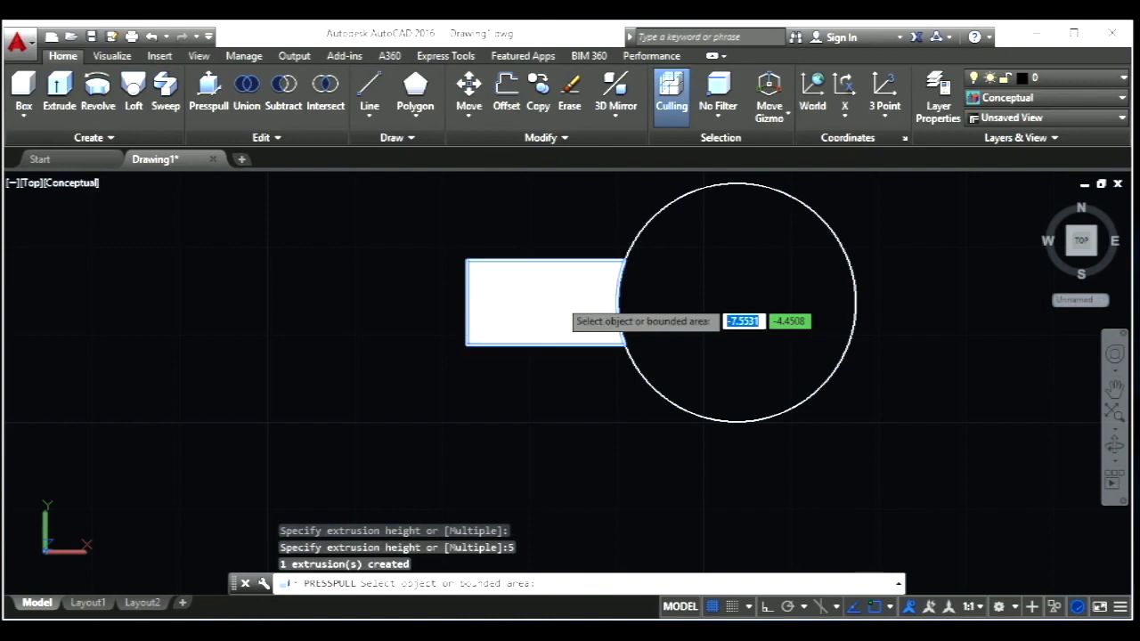
# - Presspull the circle area into a solid 7 units high
pyautogui.click(210, 107)
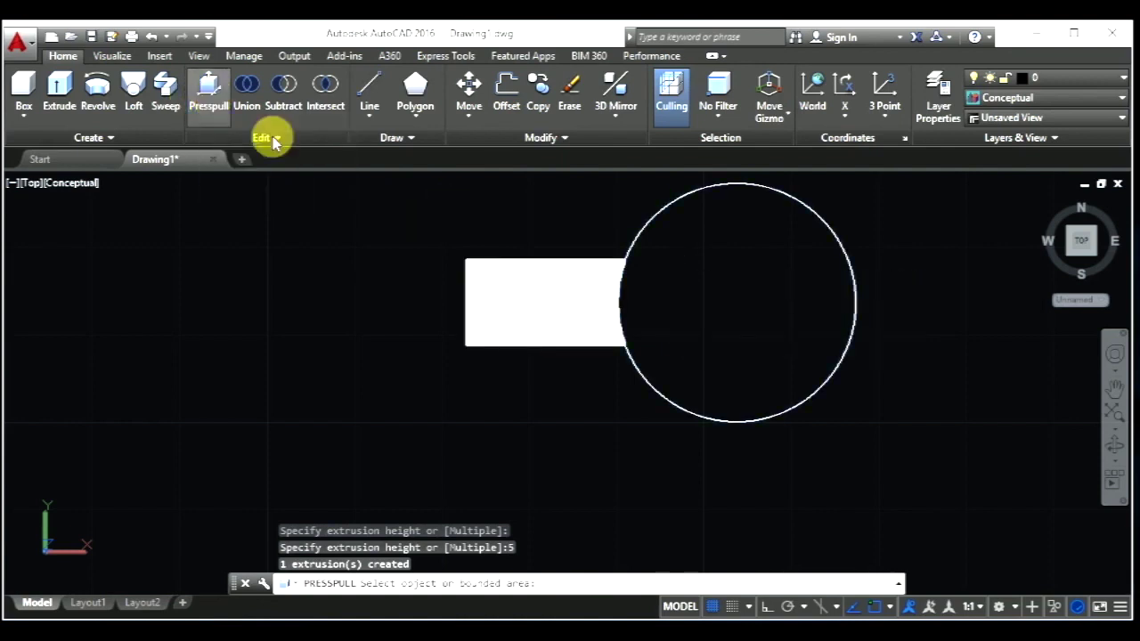
pyautogui.click(742, 287)
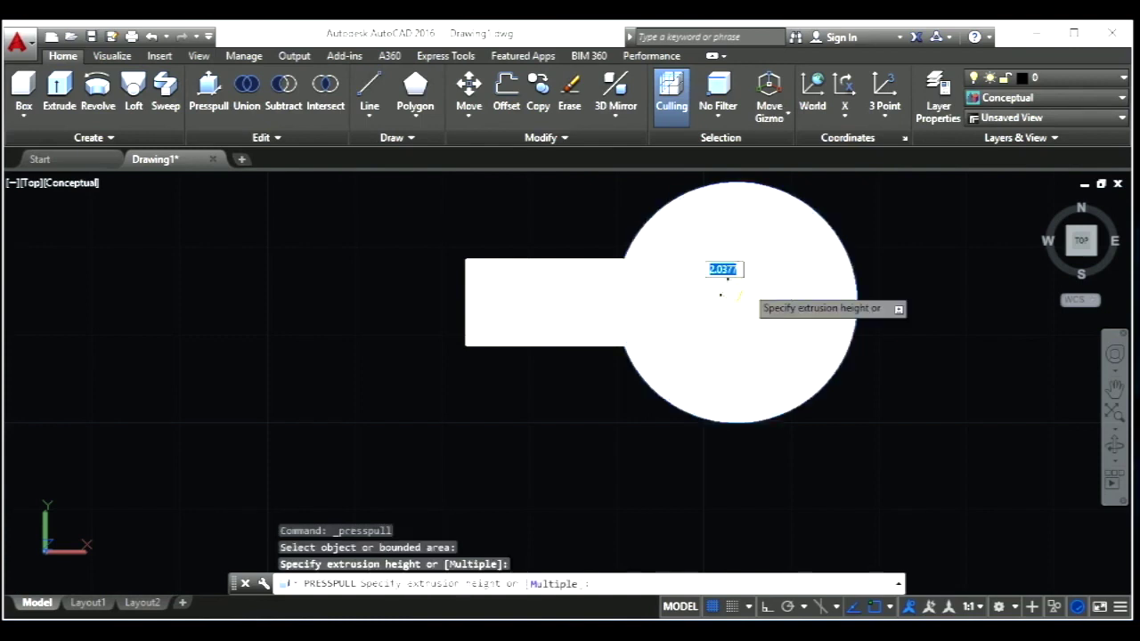
pyautogui.press('Return')
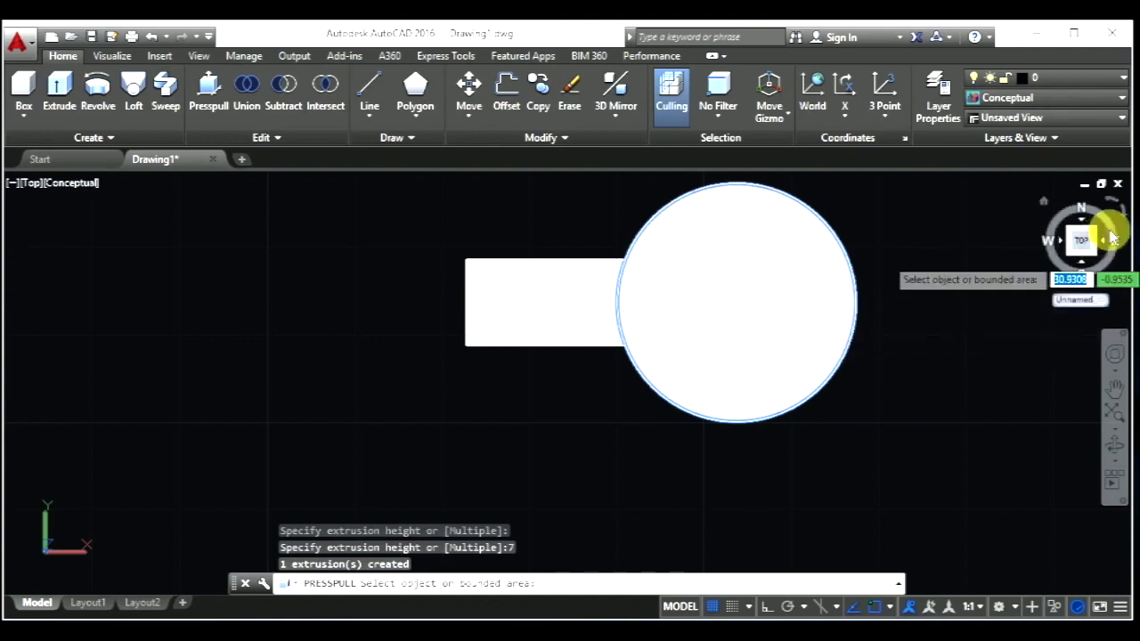
pyautogui.press('Escape')
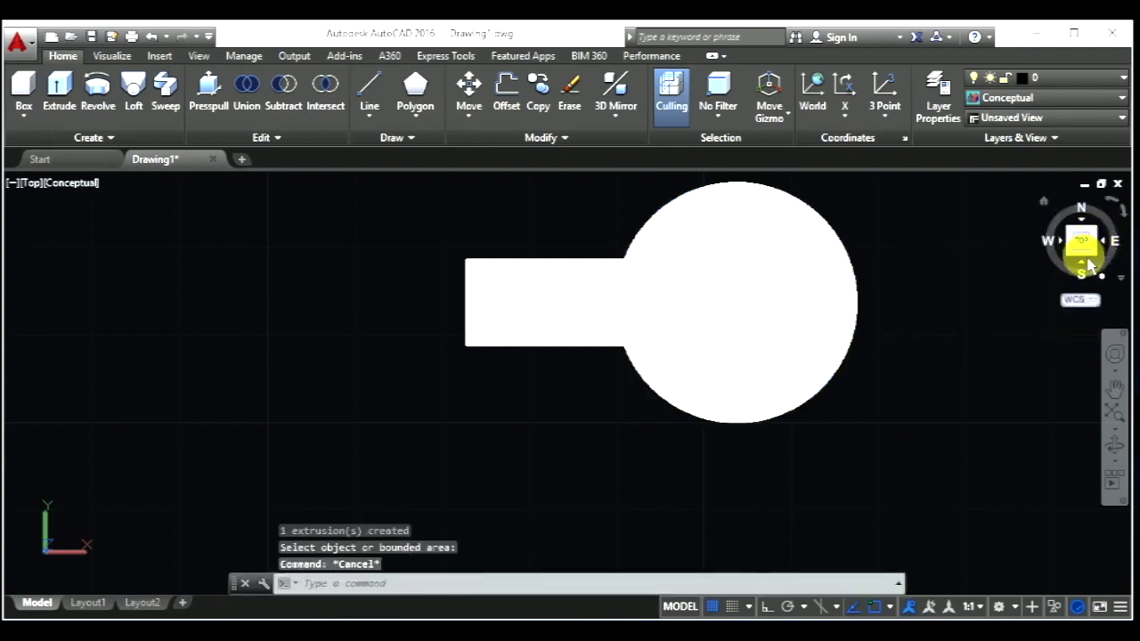
# - Switch to an isometric view and zoom in on the two-part solid
pyautogui.click(1075, 261)
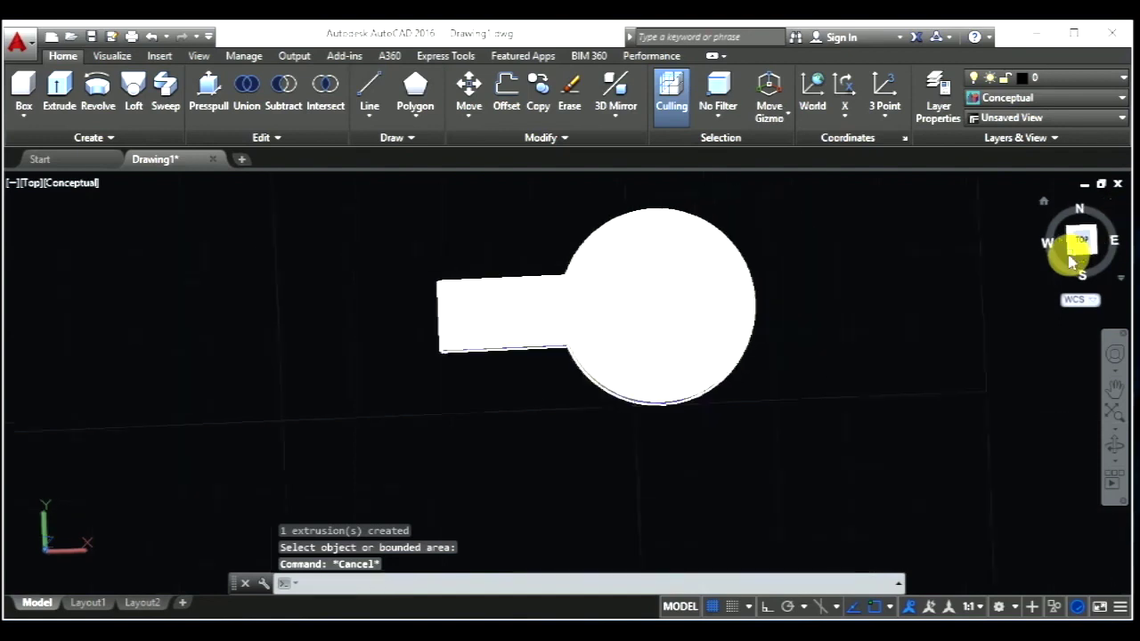
pyautogui.scroll(2, 419, 427)
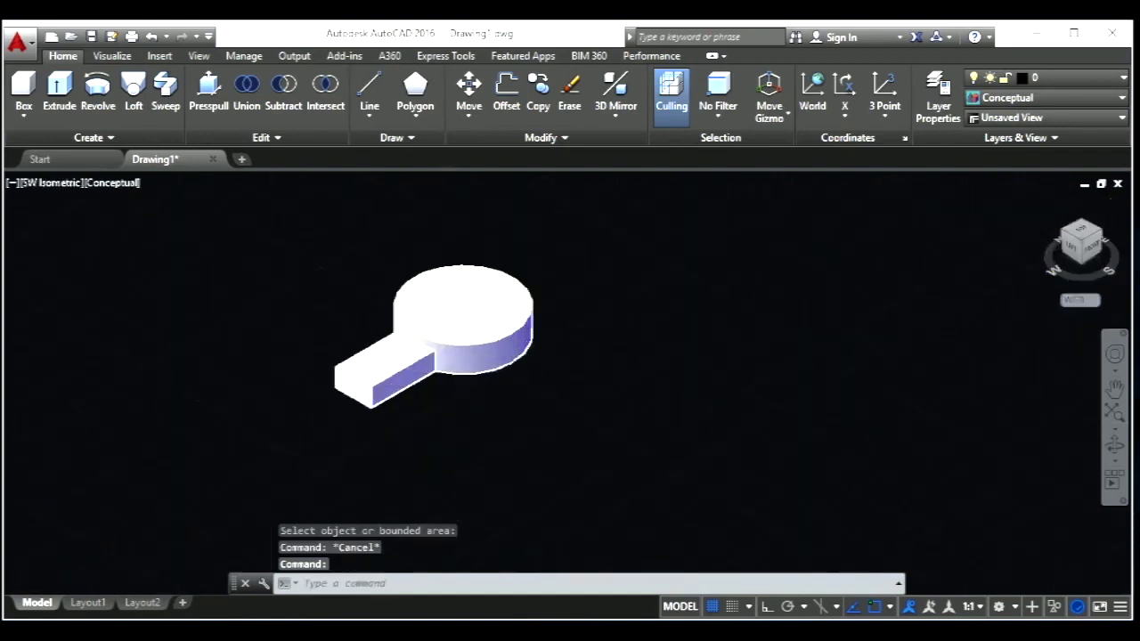
pyautogui.scroll(2, 432, 382)
pyautogui.scroll(2, 424, 356)
pyautogui.scroll(1, 443, 303)
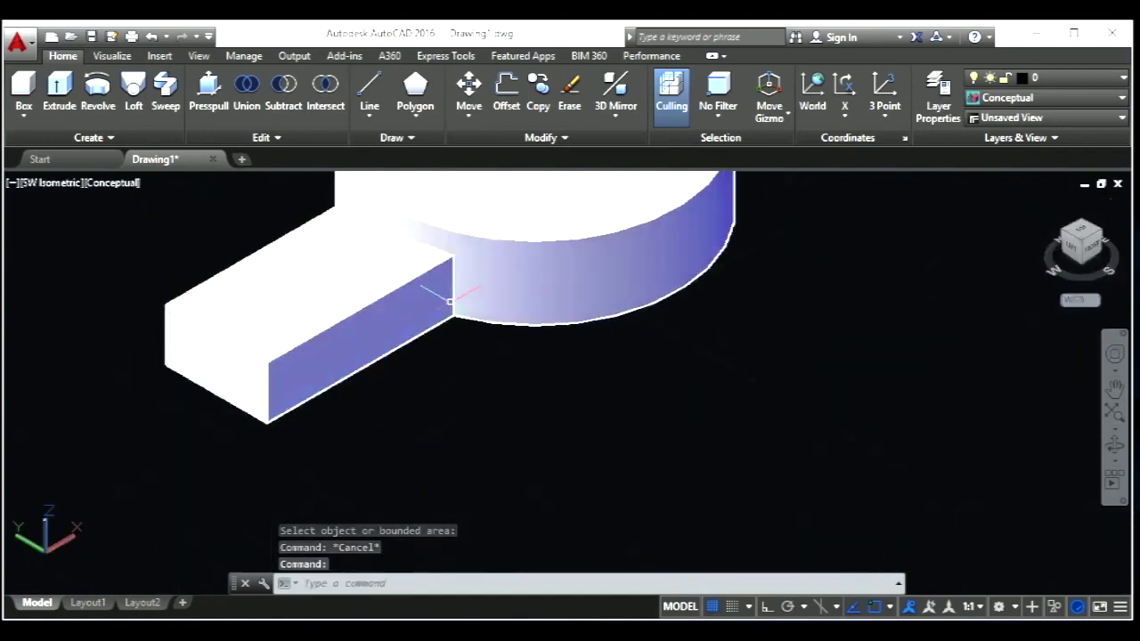
pyautogui.scroll(-2, 445, 307)
pyautogui.scroll(-2, 454, 324)
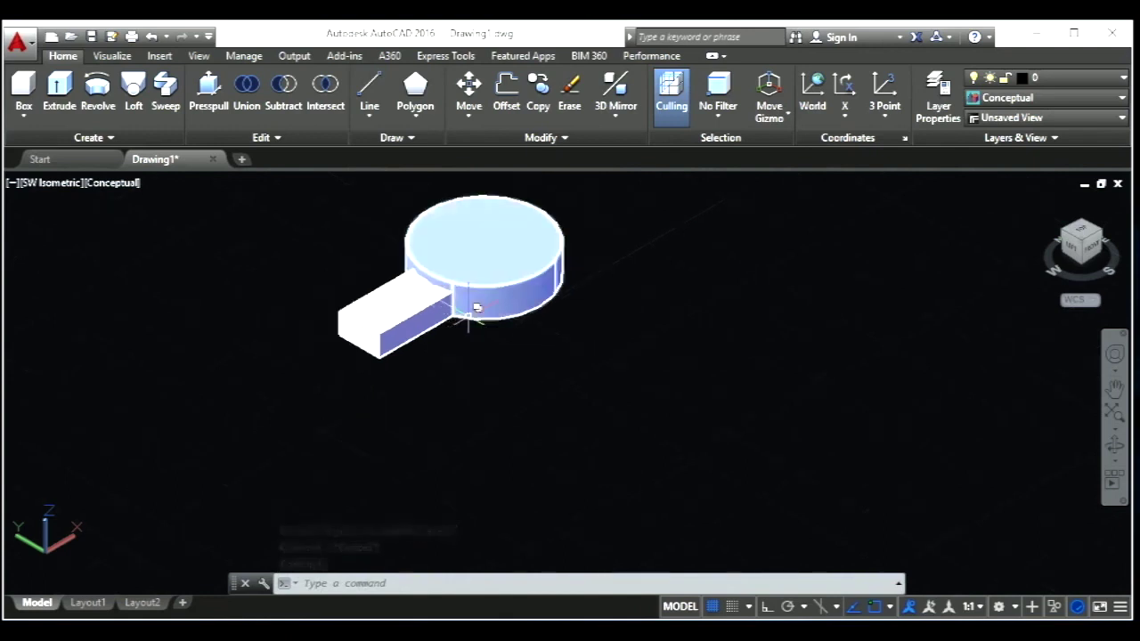
# - Open the Subtract solid-editing tools, cancel, and view the solid from the top
pyautogui.click(285, 126)
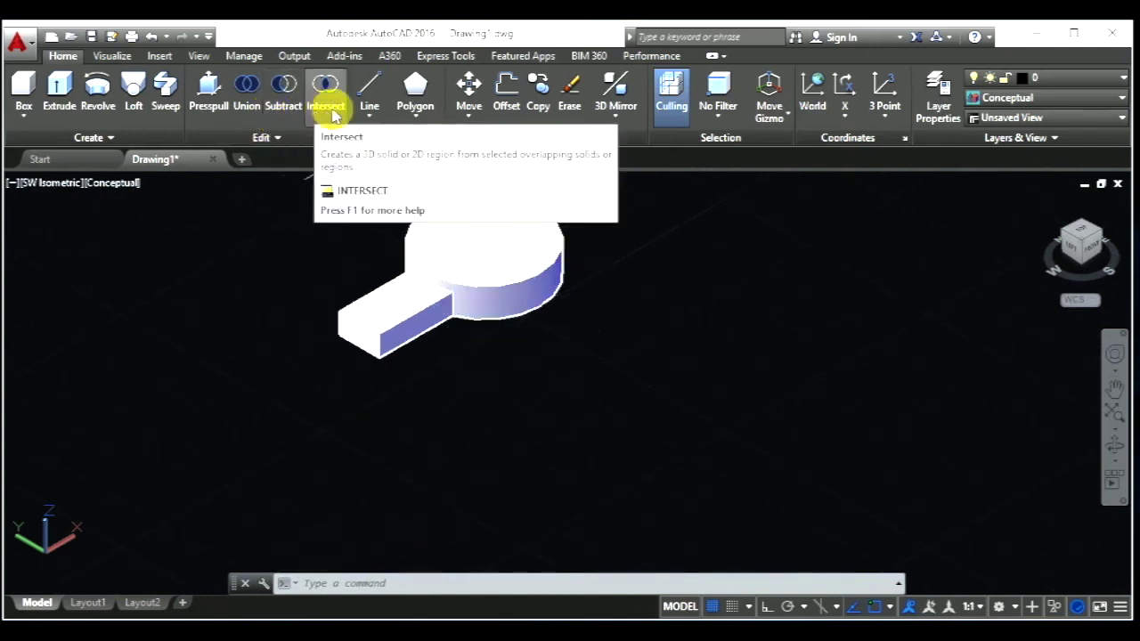
pyautogui.click(275, 138)
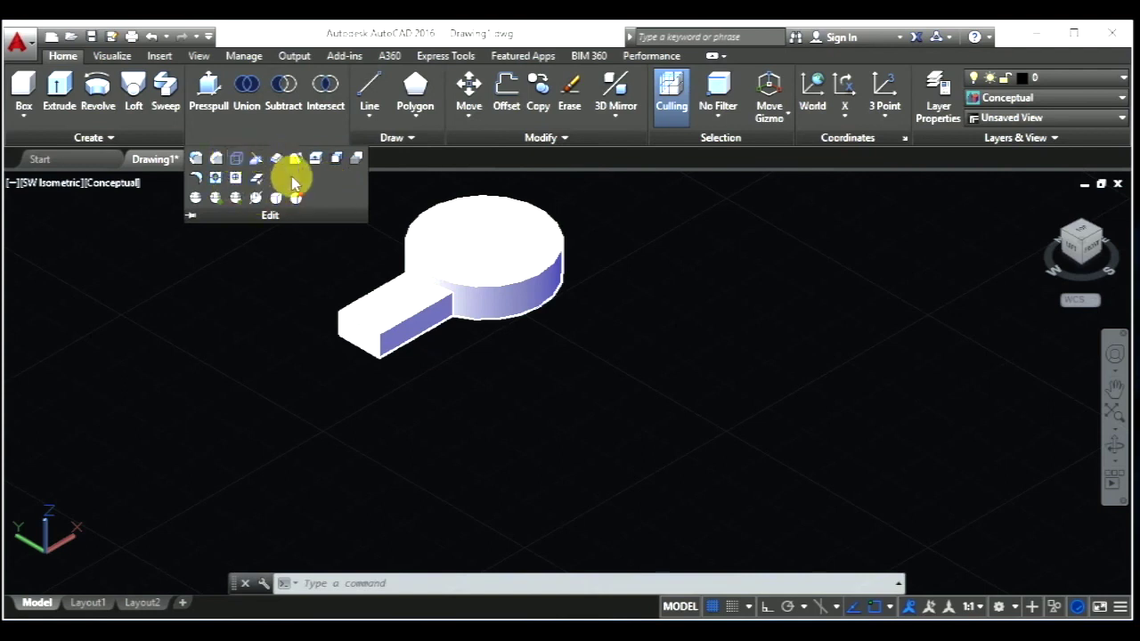
pyautogui.press('Escape')
pyautogui.press('Escape')
pyautogui.press('Escape')
pyautogui.scroll(-2, 263, 241)
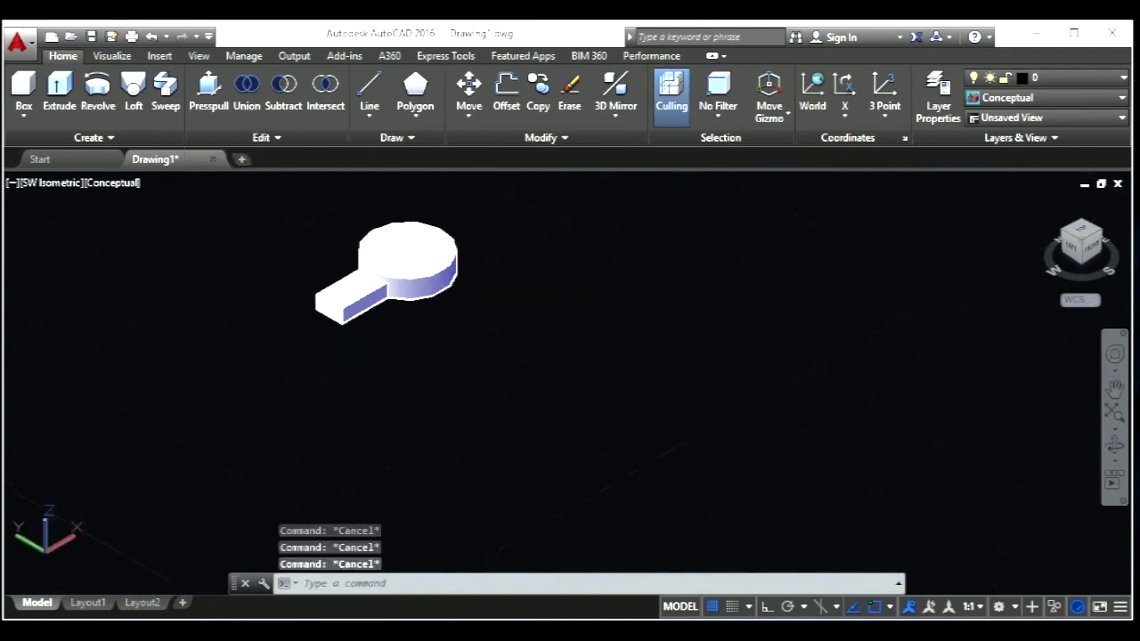
pyautogui.scroll(-2, 312, 275)
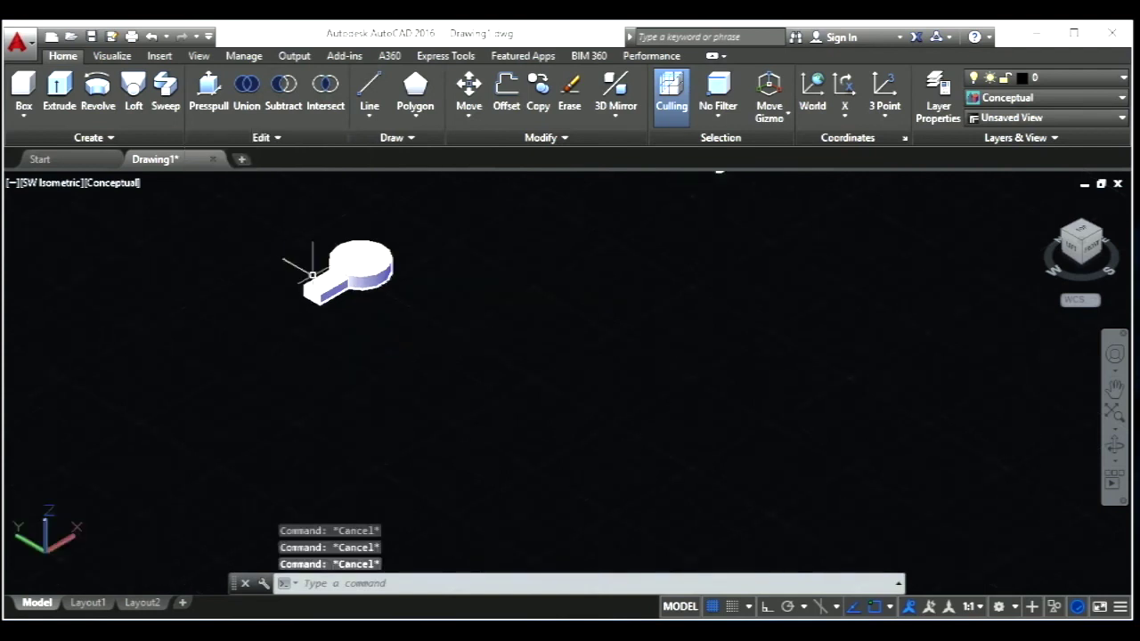
pyautogui.click(1082, 229)
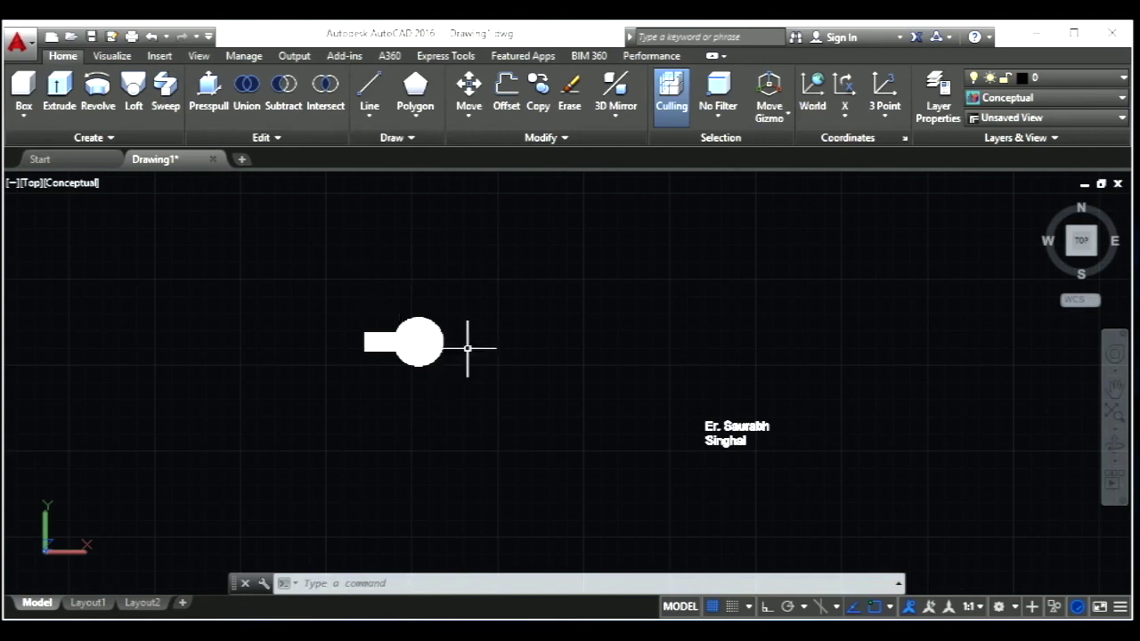
pyautogui.scroll(2, 472, 338)
# - Draw the upper bent path with the LINE command
pyautogui.press('Escape')
pyautogui.press('Escape')
pyautogui.press('Escape')
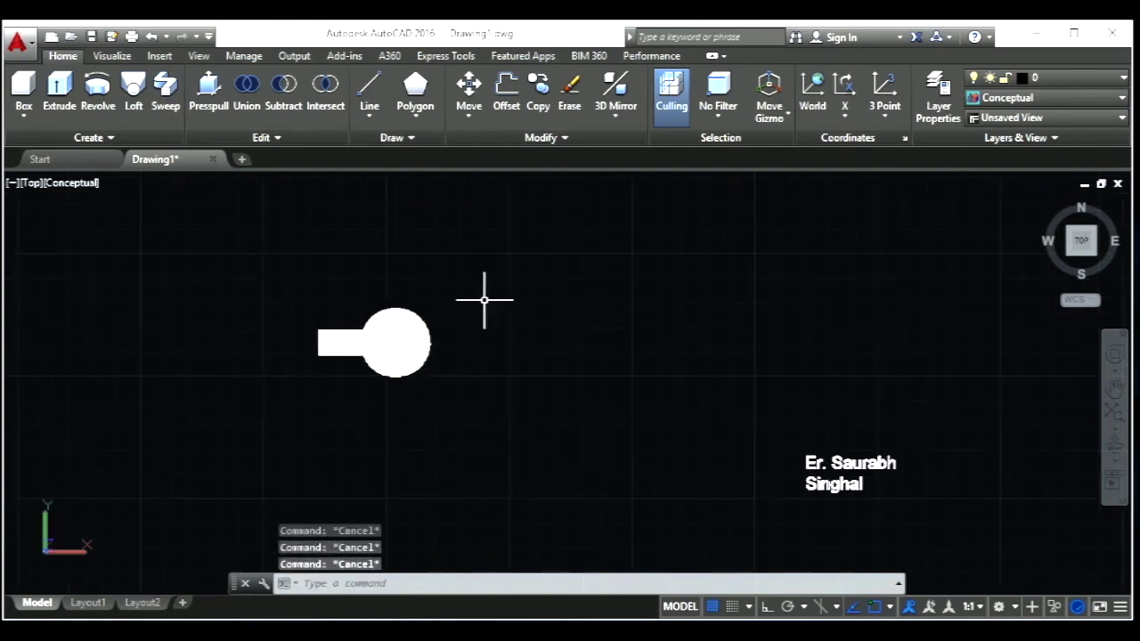
pyautogui.write('line')
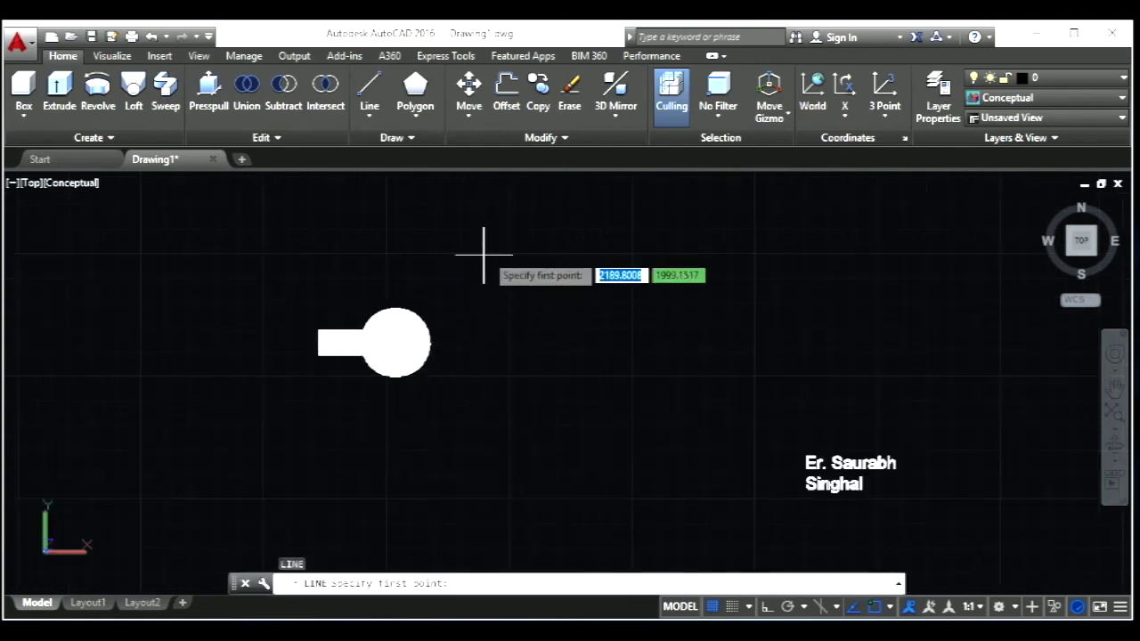
pyautogui.press('Return')
pyautogui.click(485, 252)
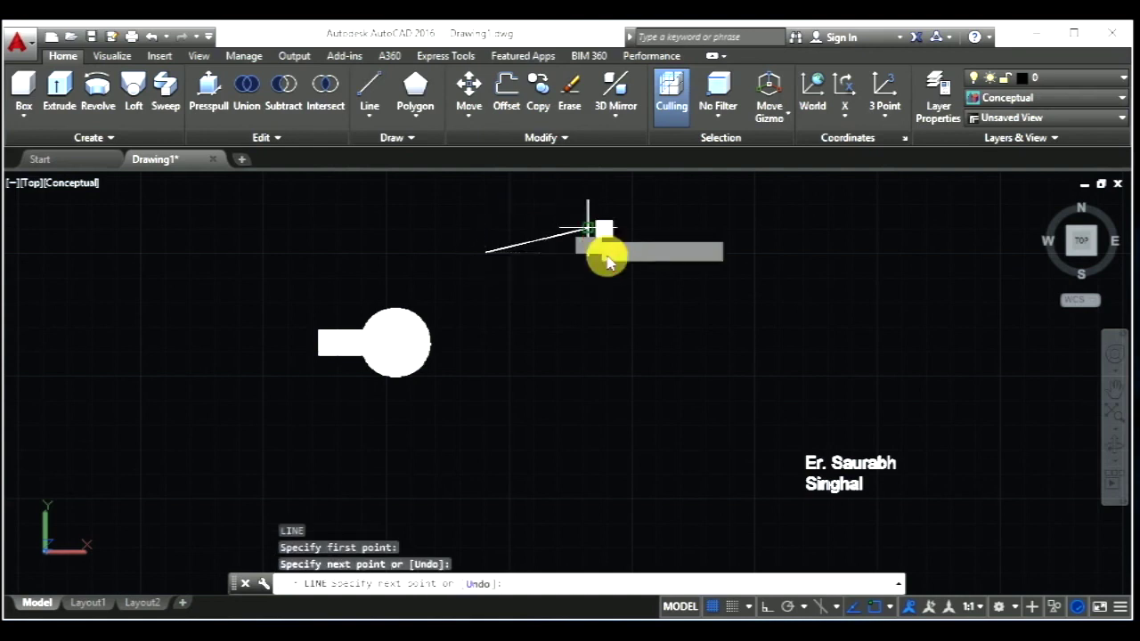
pyautogui.click(659, 280)
pyautogui.press('Escape')
pyautogui.press('Escape')
pyautogui.press('Escape')
pyautogui.write('PL')
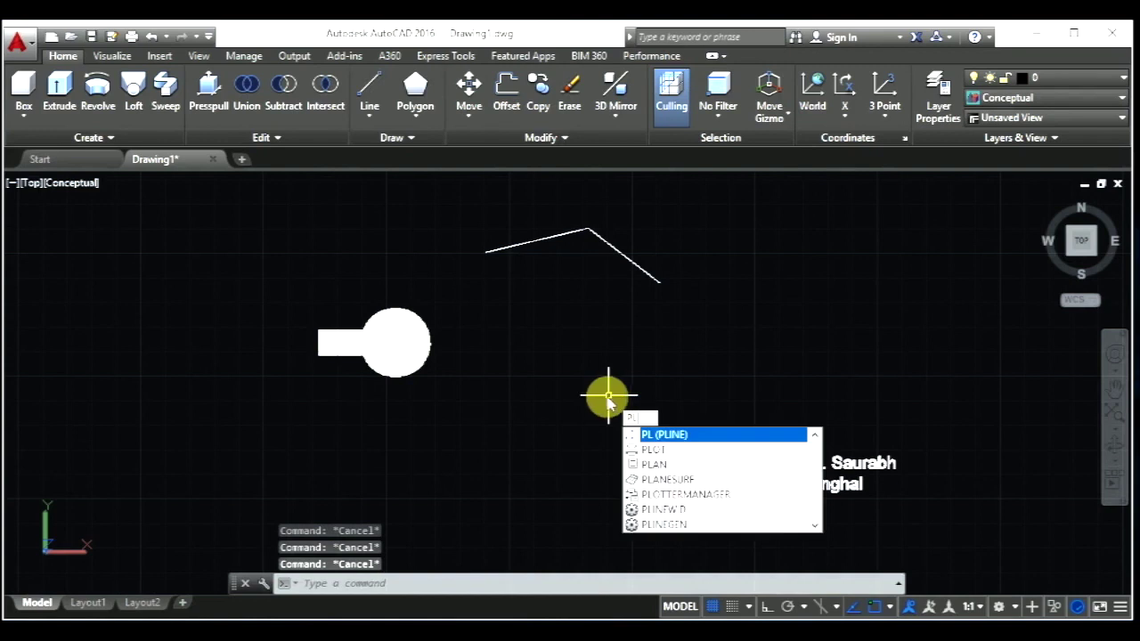
# - Draw a three-point bent polyline below the first path
pyautogui.press('Return')
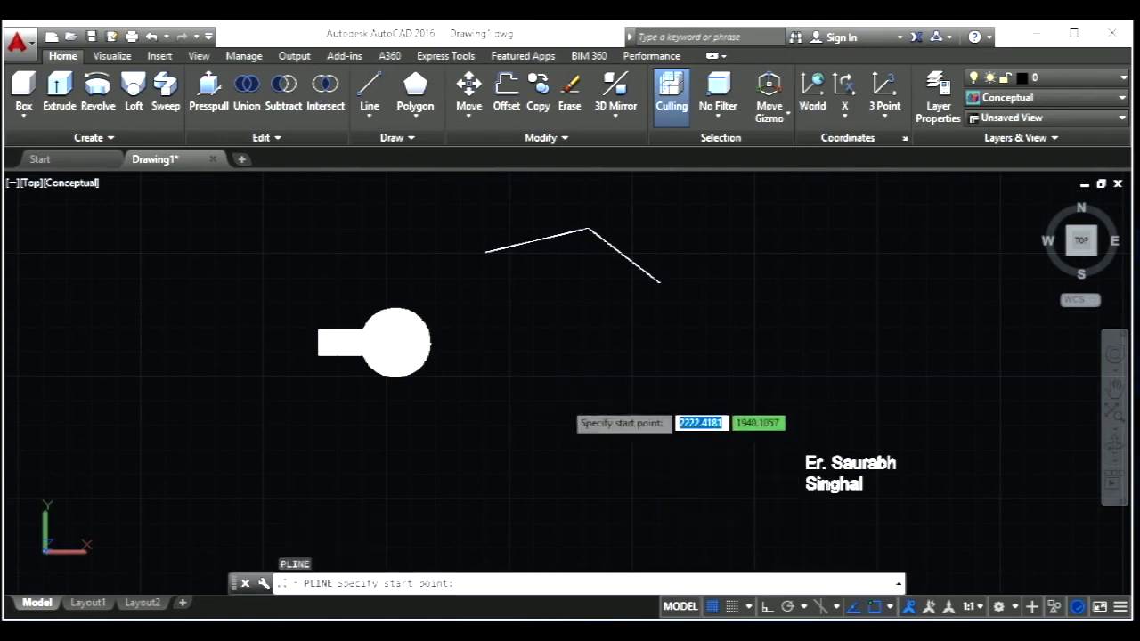
pyautogui.click(566, 397)
pyautogui.click(671, 356)
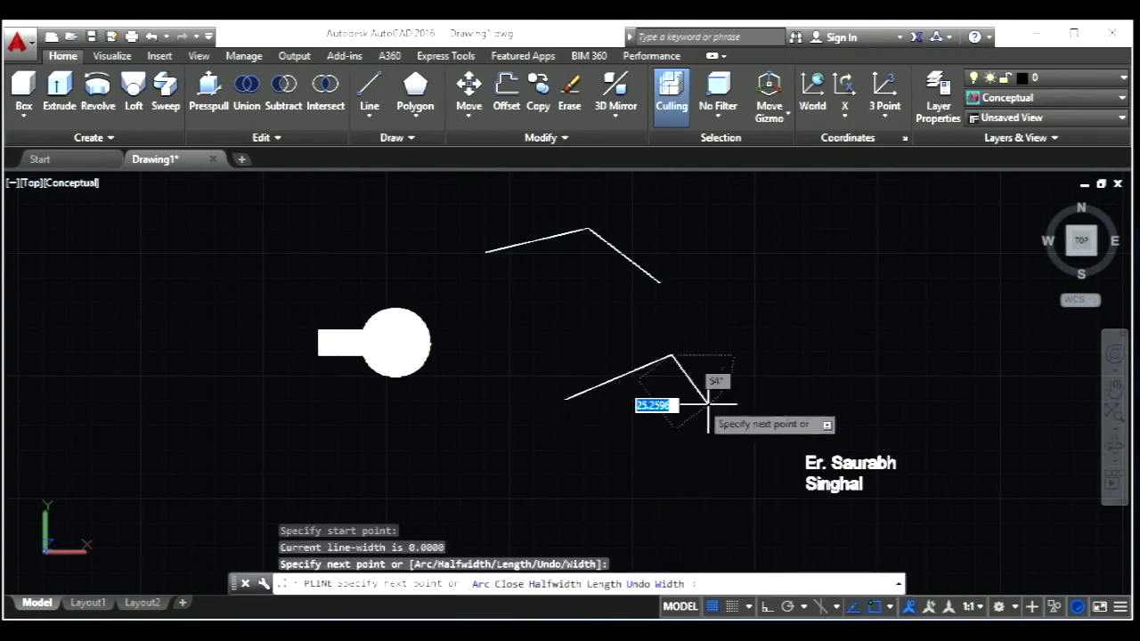
pyautogui.click(748, 415)
pyautogui.press('Escape')
pyautogui.press('Escape')
pyautogui.press('Escape')
pyautogui.press('Escape')
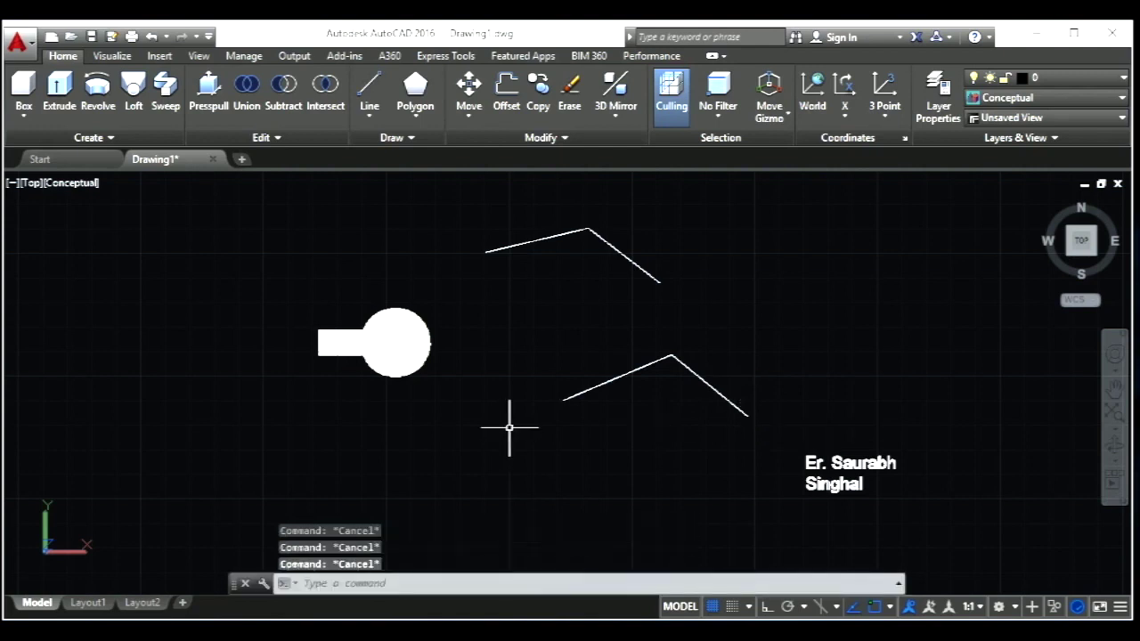
pyautogui.press('Return')
# - Draw radius-5 circles at the start points of the lower and upper paths
pyautogui.click(563, 400)
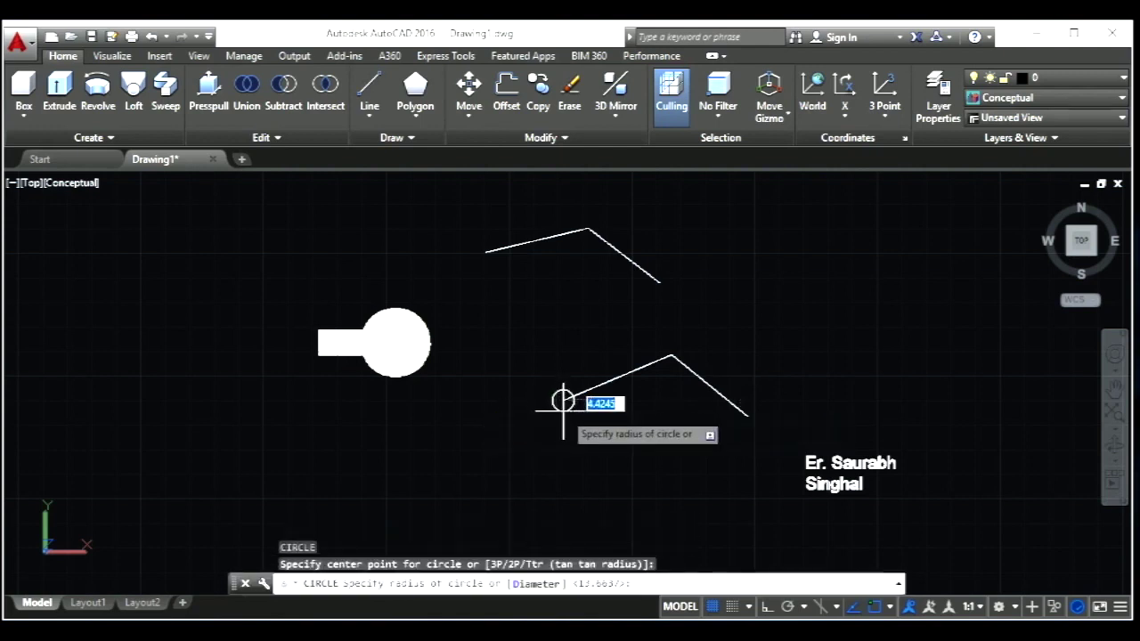
pyautogui.write('5')
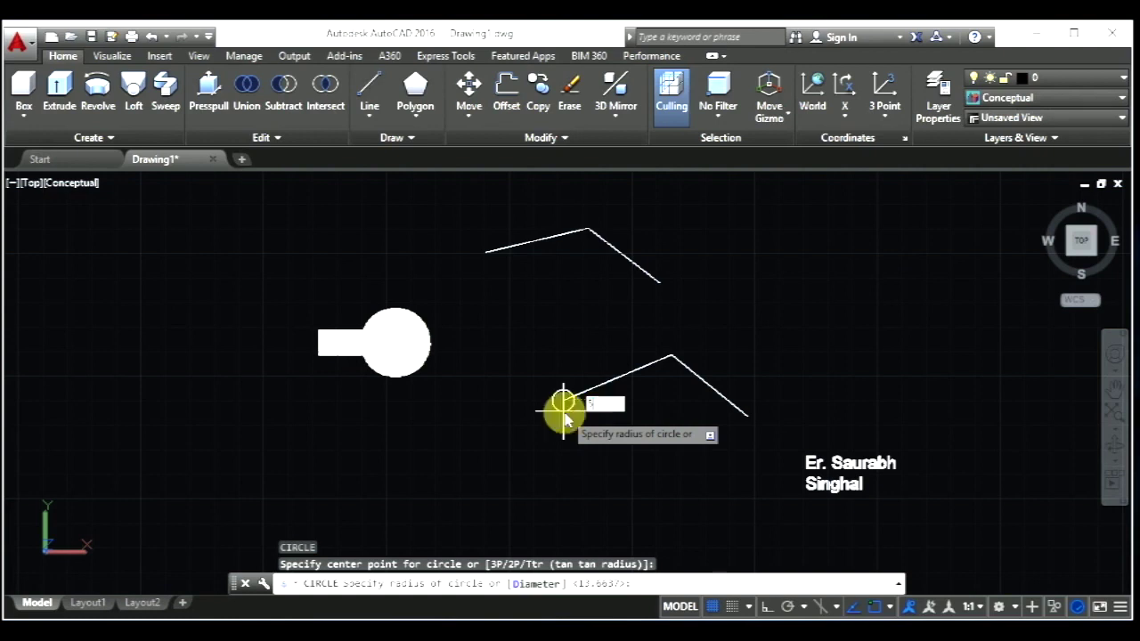
pyautogui.press('Return')
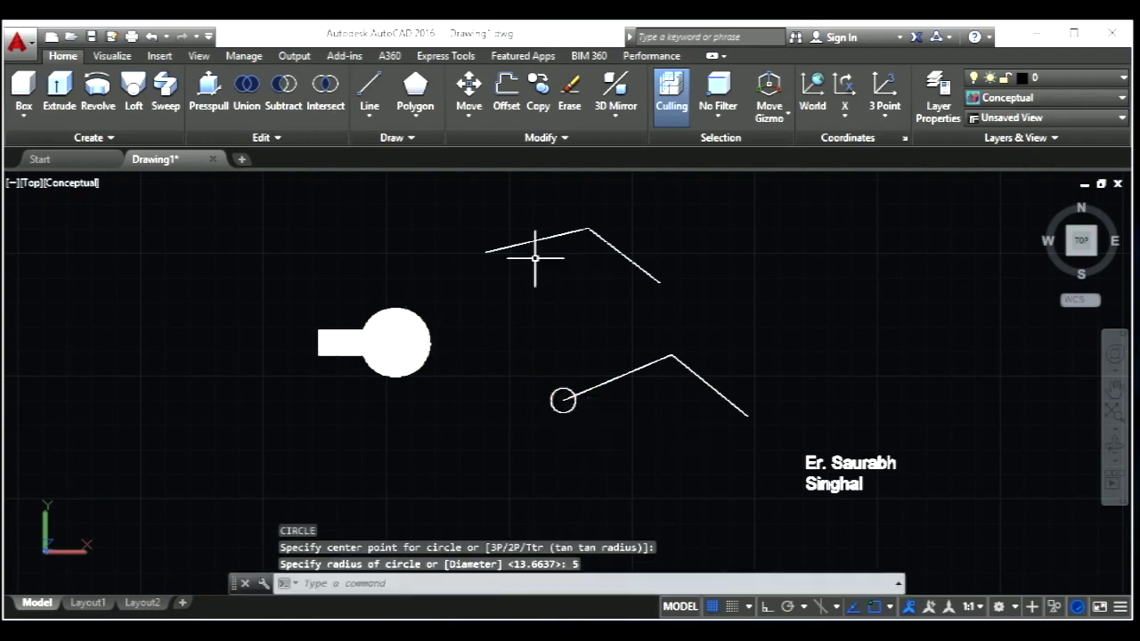
pyautogui.press('Return')
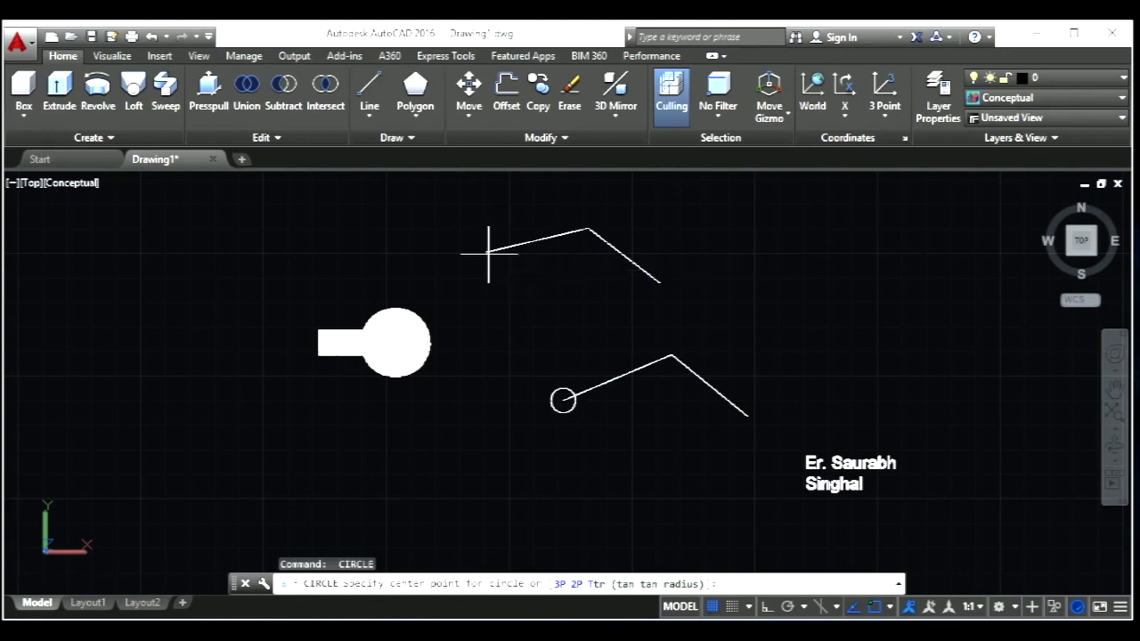
pyautogui.click(486, 252)
pyautogui.write('5')
pyautogui.press('Return')
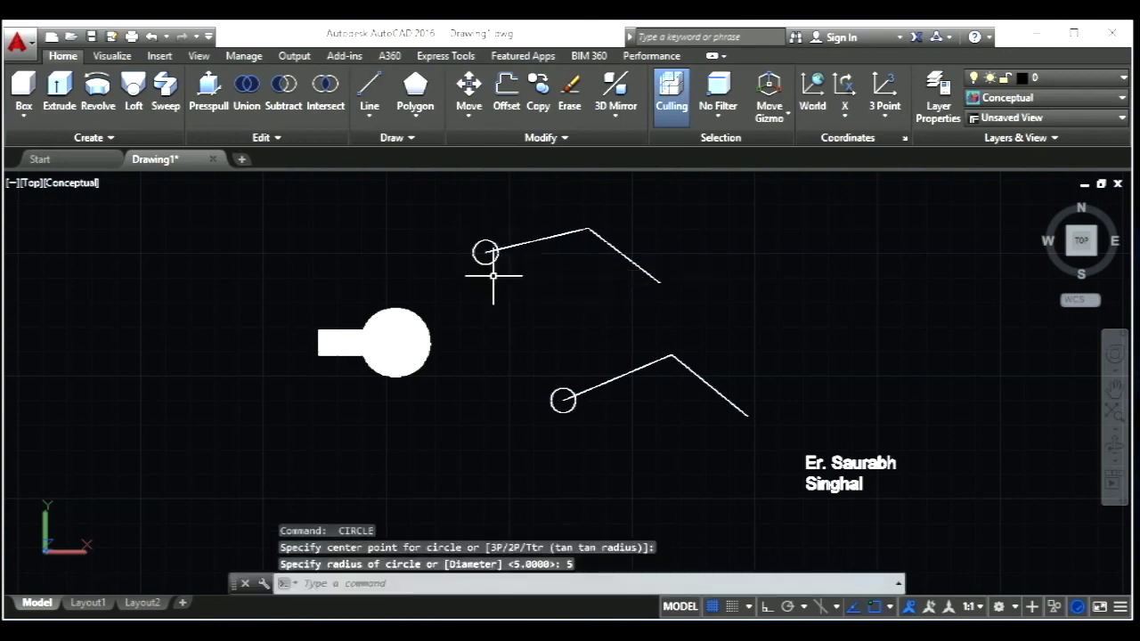
pyautogui.press('Escape')
pyautogui.press('Escape')
# - Add a concentric radius-4 circle inside the lower radius-5 circle
pyautogui.write('c')
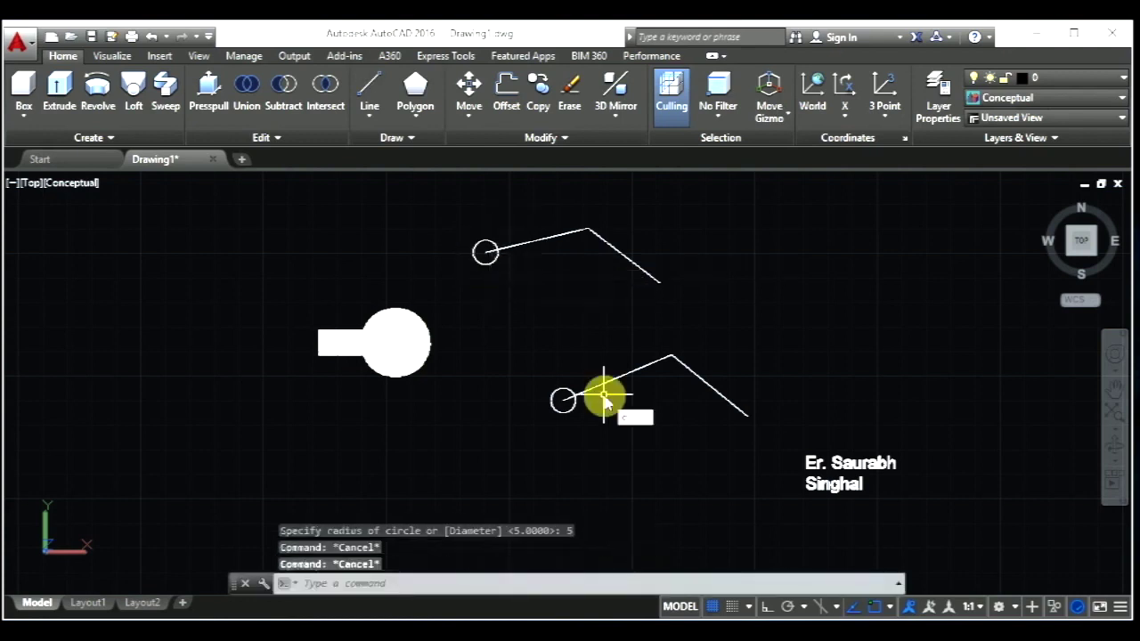
pyautogui.press('Return')
pyautogui.scroll(2, 570, 407)
pyautogui.scroll(2, 565, 409)
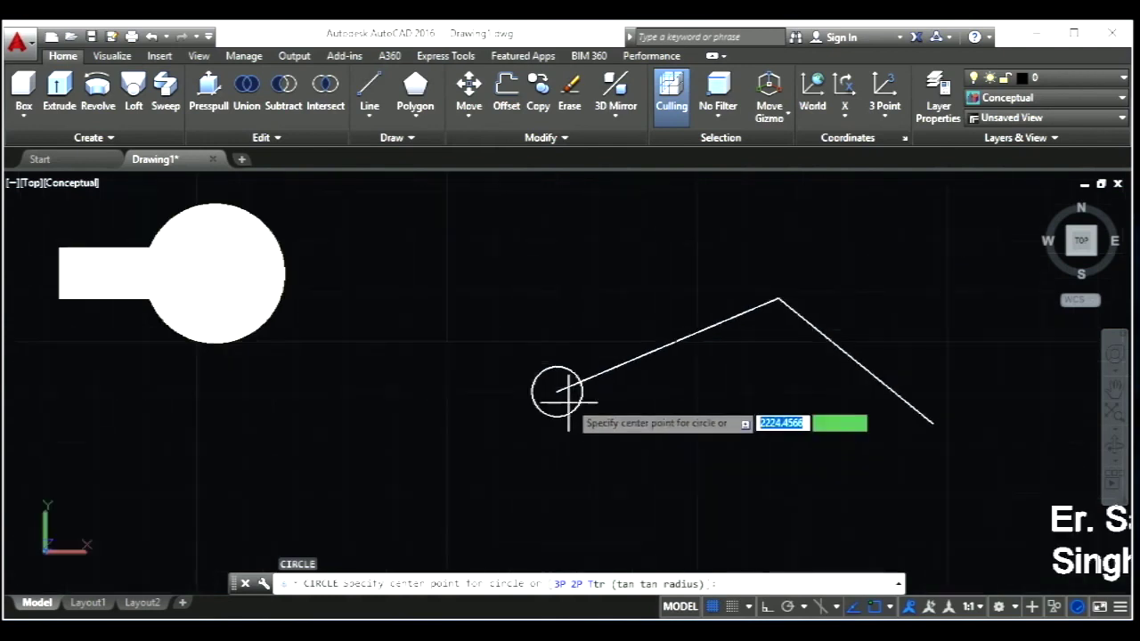
pyautogui.click(559, 391)
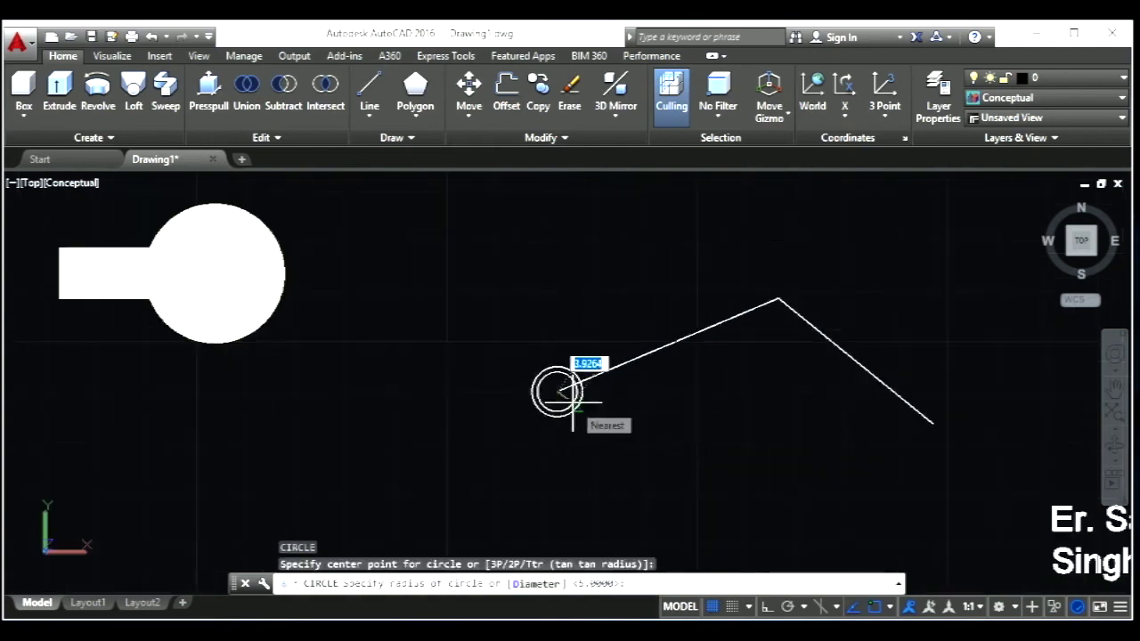
pyautogui.write('4')
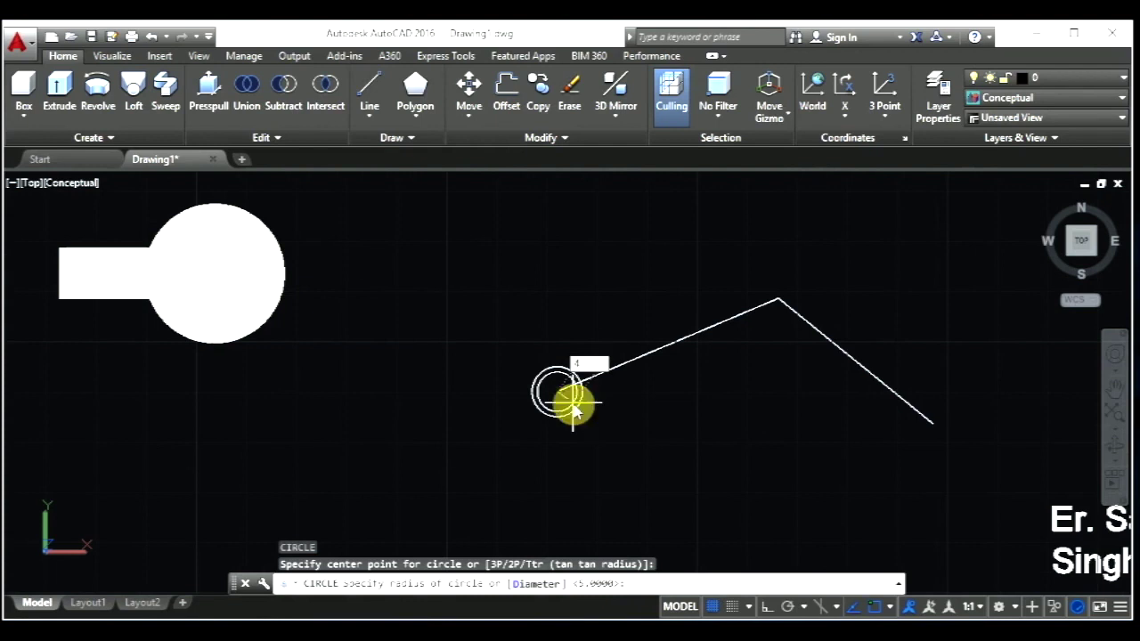
pyautogui.press('Return')
pyautogui.scroll(-3, 587, 412)
pyautogui.scroll(-2, 542, 379)
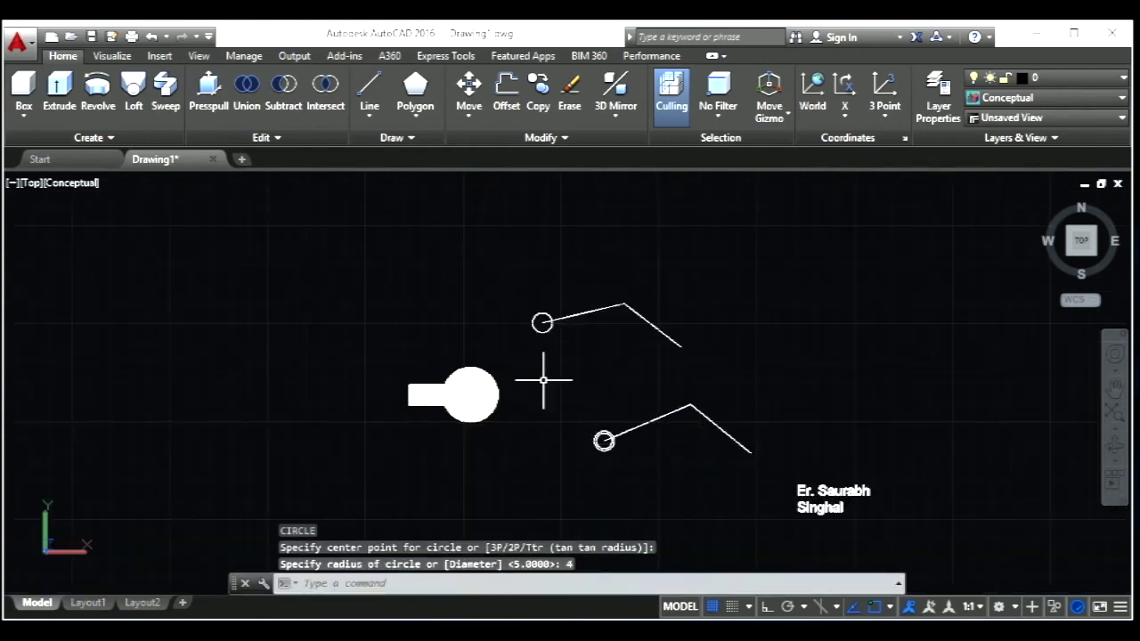
pyautogui.scroll(2, 539, 311)
pyautogui.scroll(2, 540, 307)
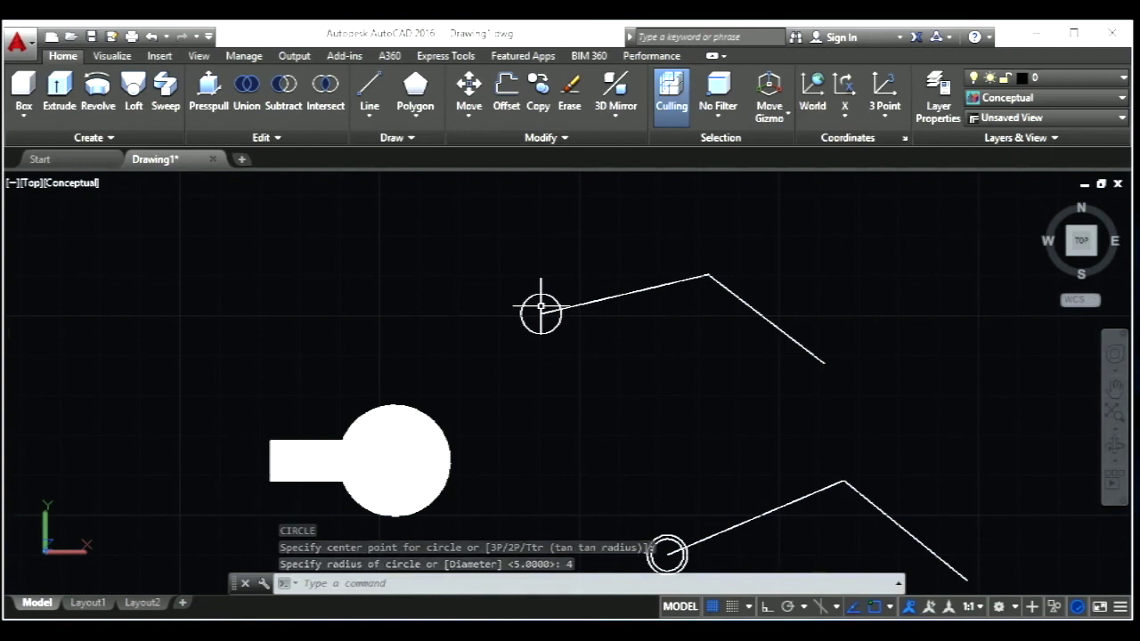
# - Add a concentric radius-3 circle inside the upper radius-5 circle
pyautogui.press('Return')
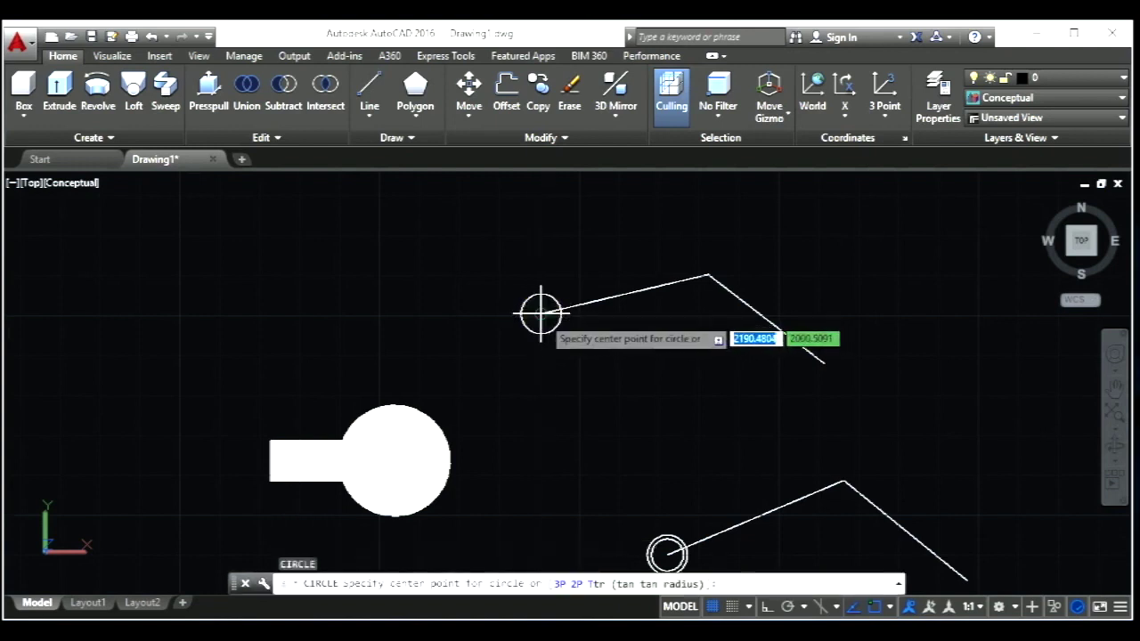
pyautogui.click(541, 314)
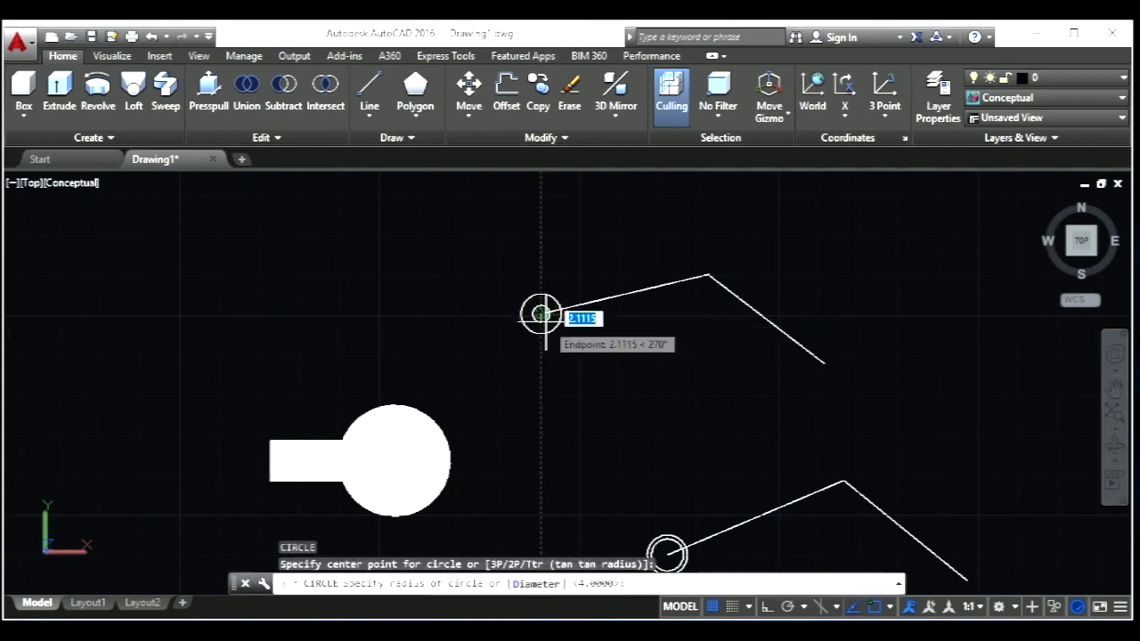
pyautogui.write('3')
pyautogui.press('Return')
pyautogui.press('Escape')
pyautogui.press('Escape')
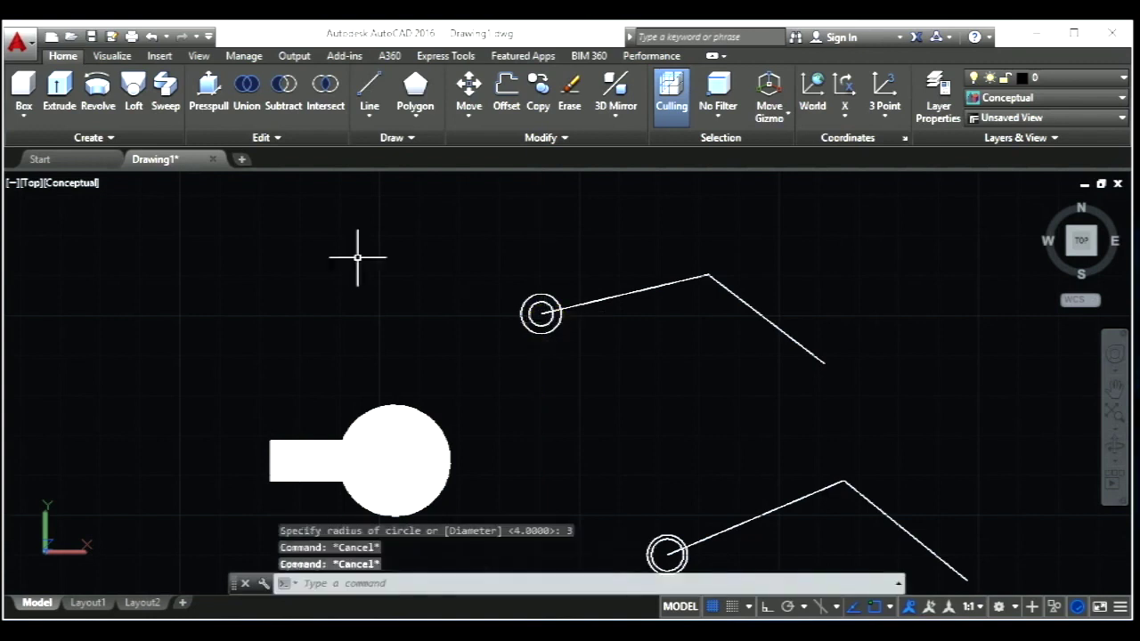
pyautogui.scroll(-2, 267, 267)
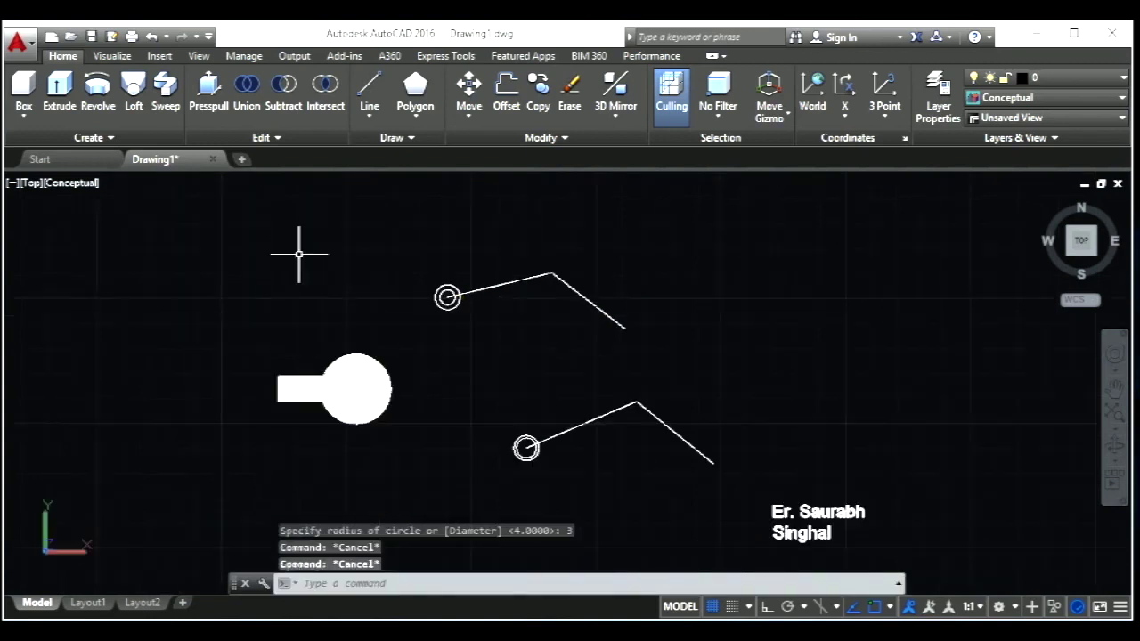
pyautogui.click(163, 106)
pyautogui.scroll(3, 433, 320)
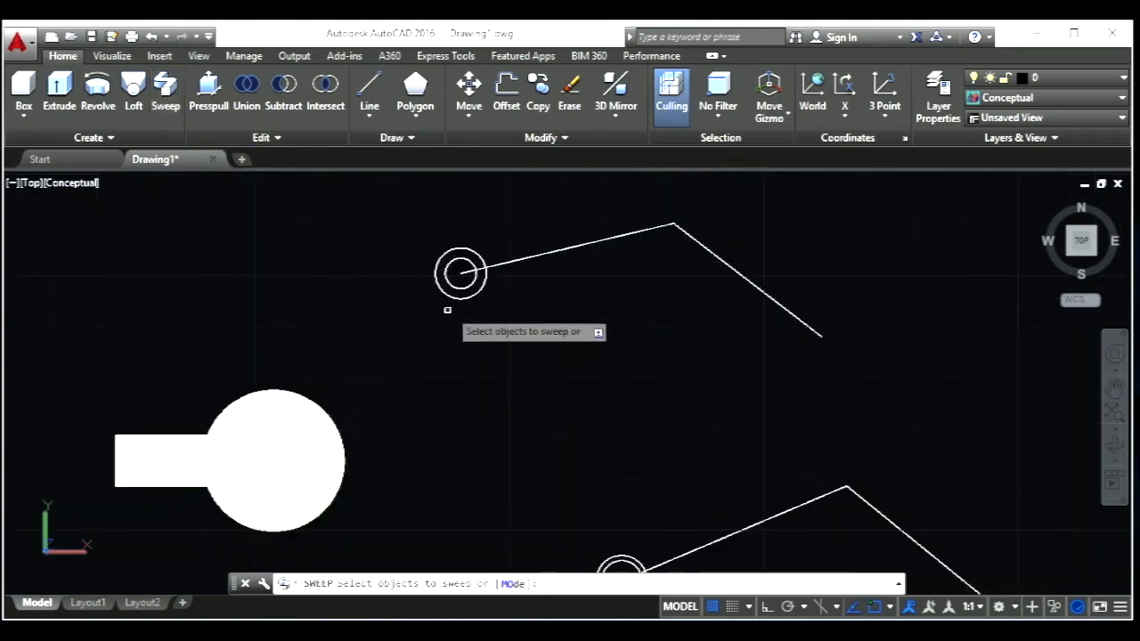
pyautogui.click(458, 295)
pyautogui.click(458, 284)
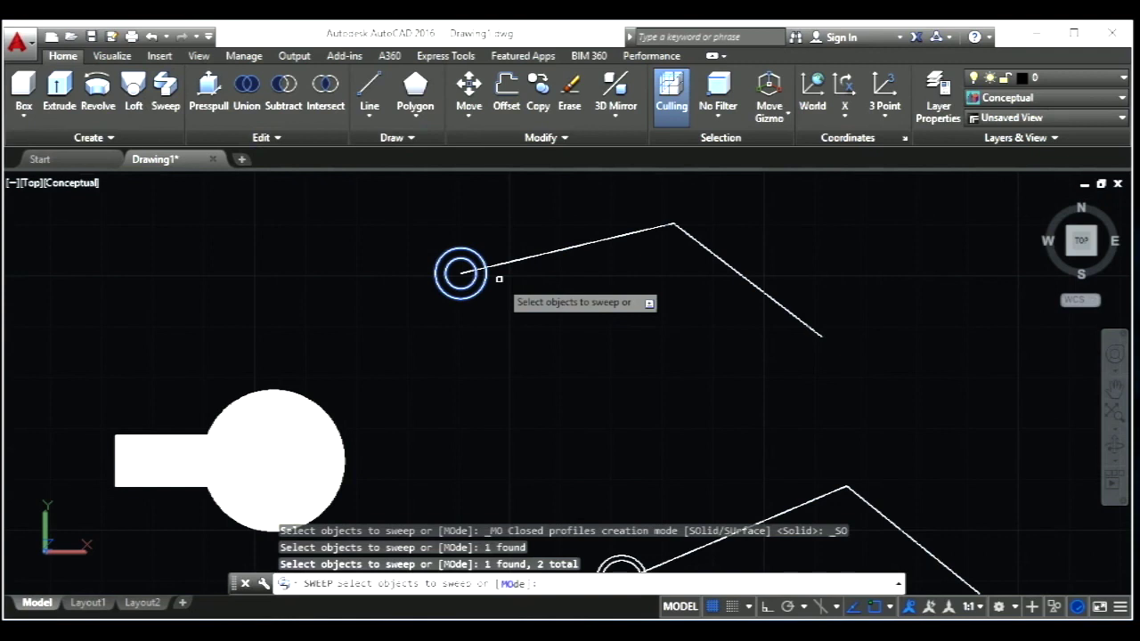
pyautogui.press('Return')
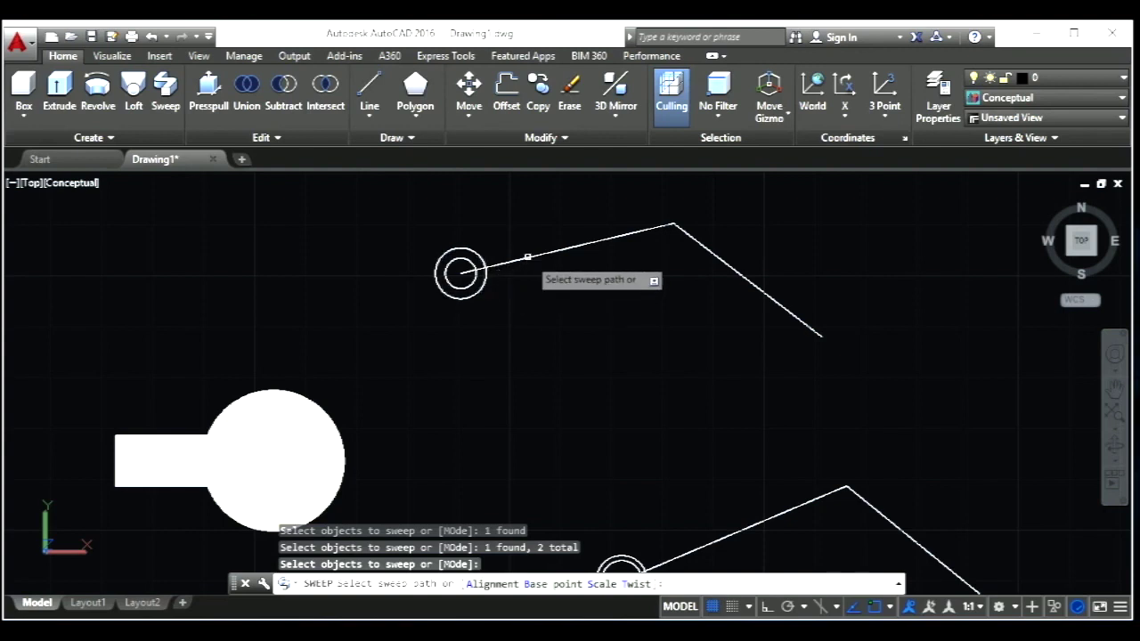
pyautogui.click(528, 256)
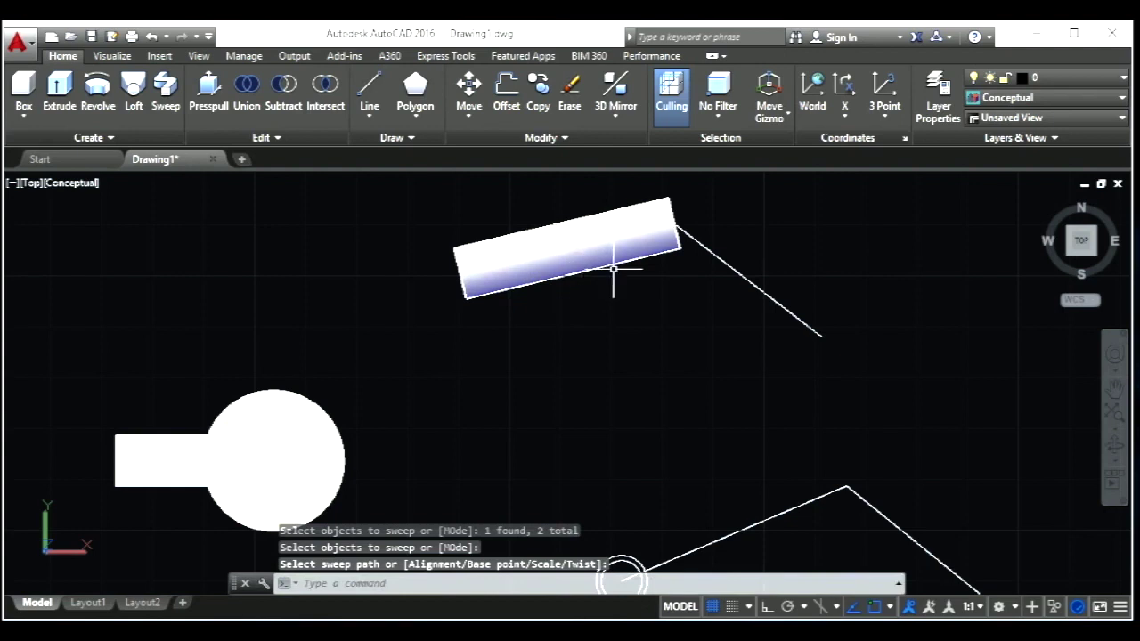
pyautogui.press('Return')
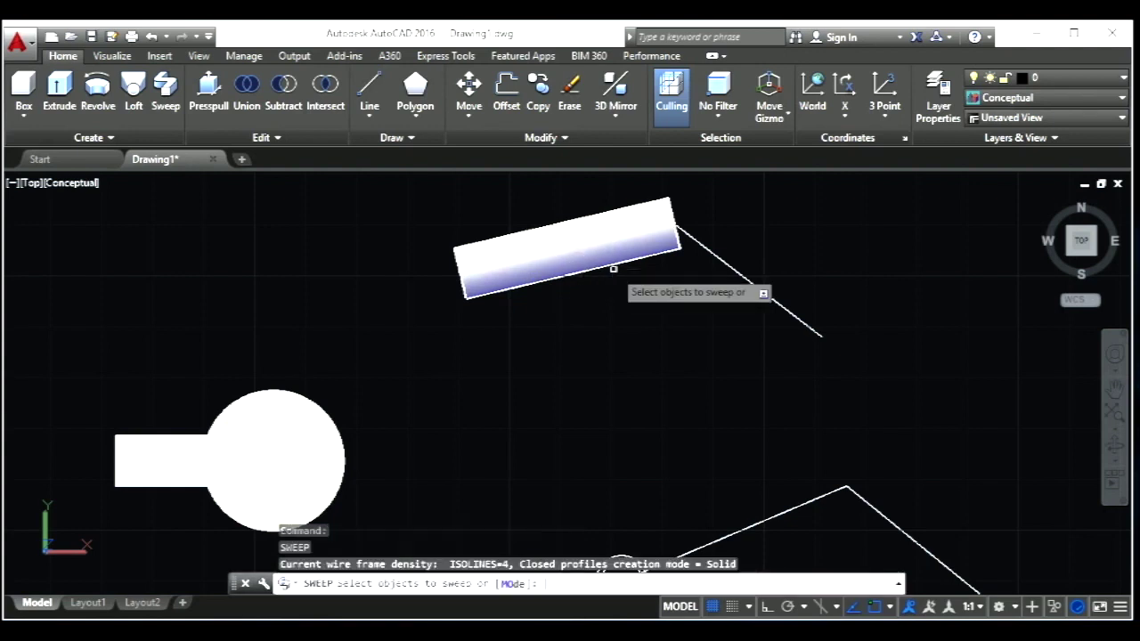
pyautogui.press('Escape')
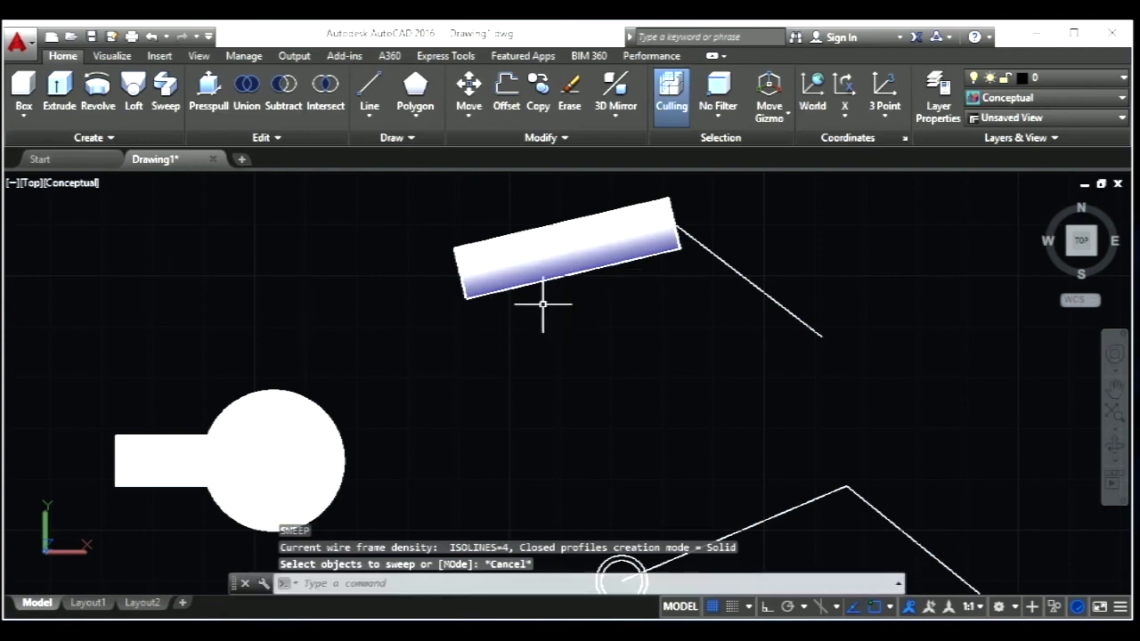
pyautogui.press('Escape')
pyautogui.press('Escape')
pyautogui.press('Escape')
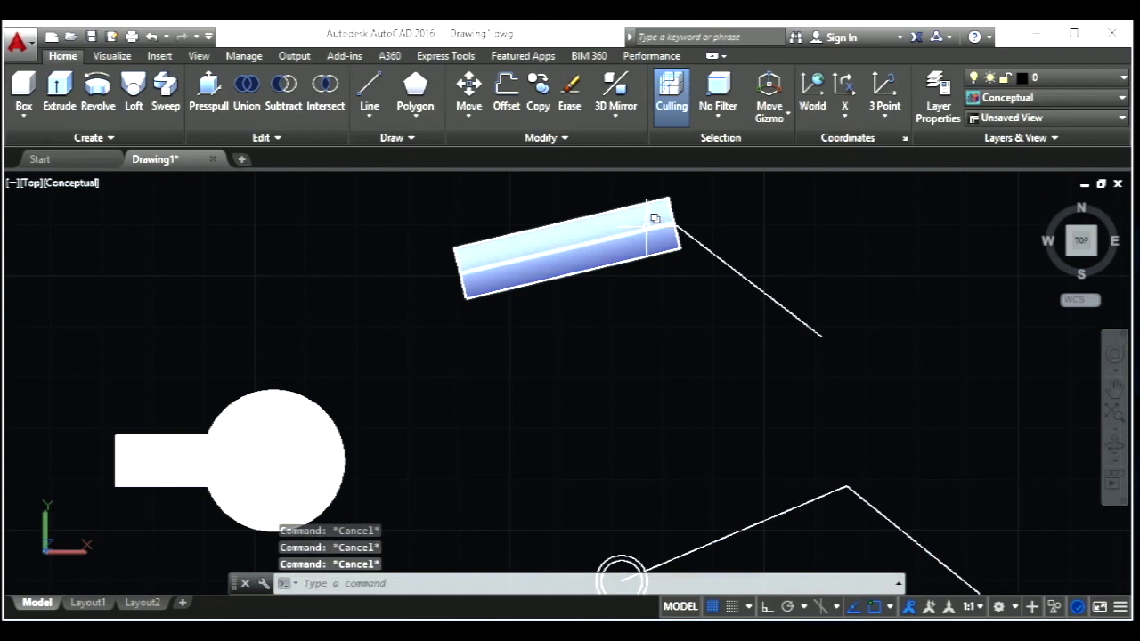
pyautogui.scroll(-2, 534, 254)
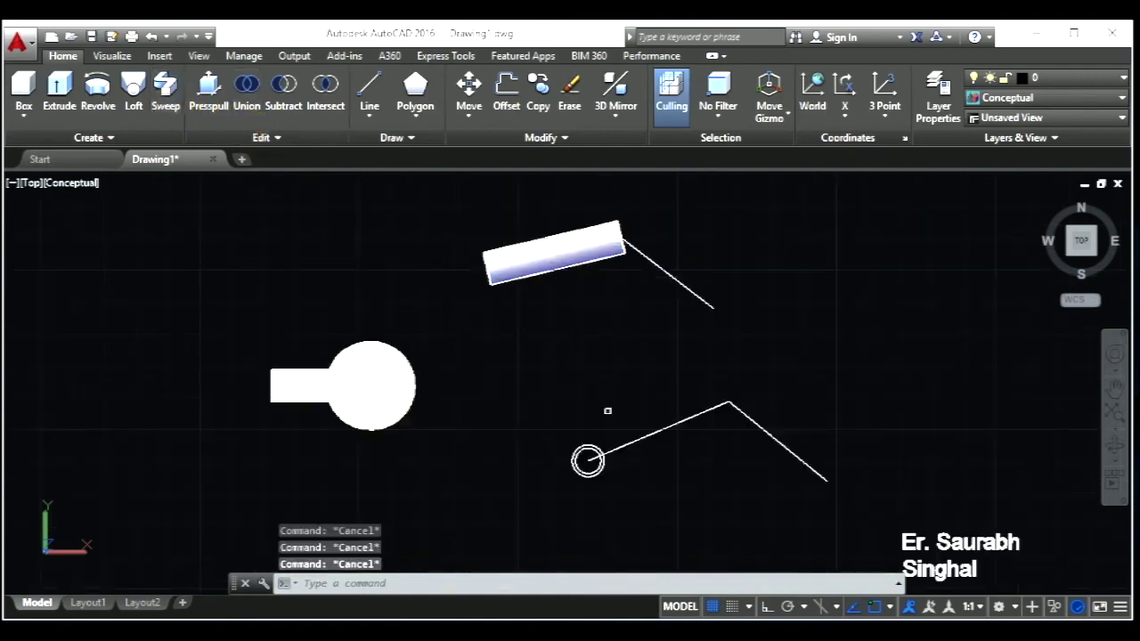
# - Sweep the lower pair of concentric circles along the bent polyline into a tube
pyautogui.write('sweep')
pyautogui.press('Return')
pyautogui.scroll(2, 614, 492)
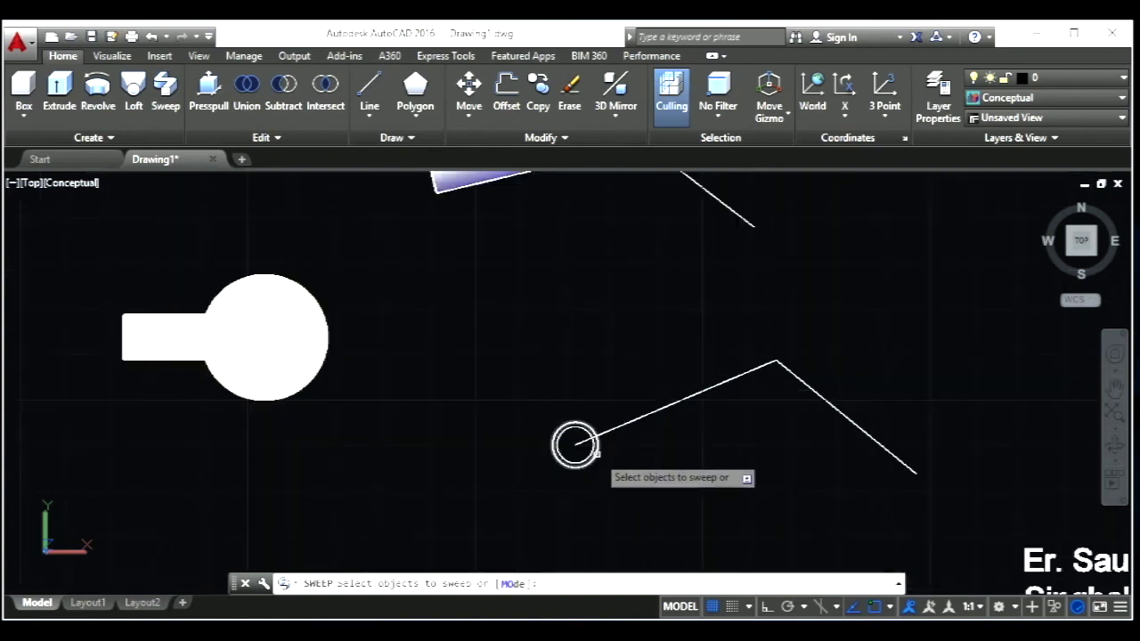
pyautogui.click(596, 454)
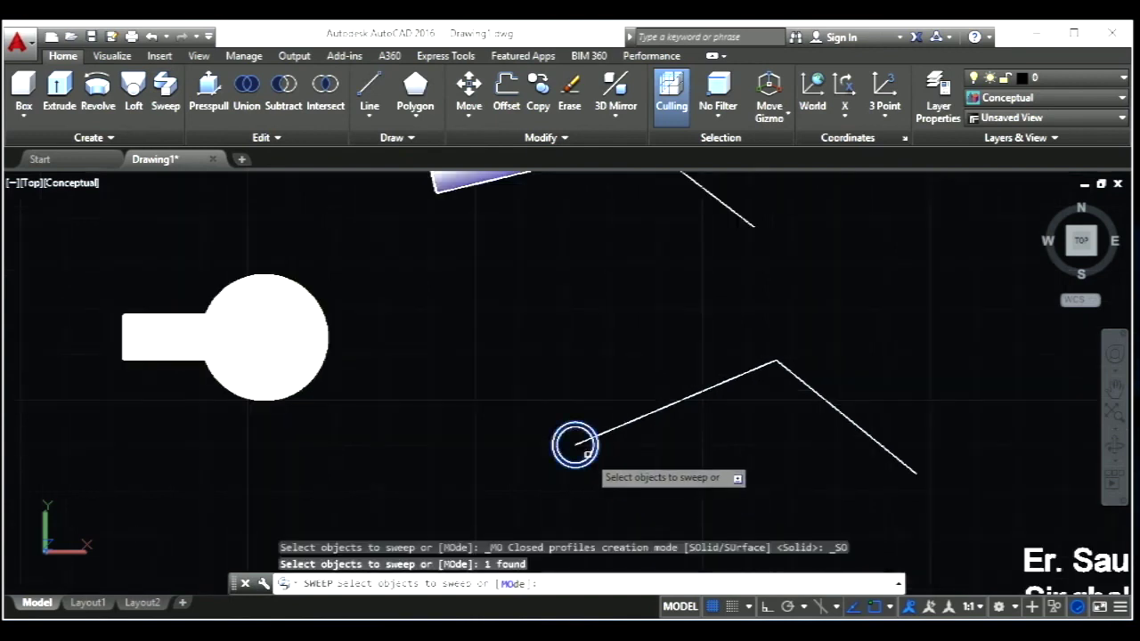
pyautogui.click(587, 454)
pyautogui.press('Return')
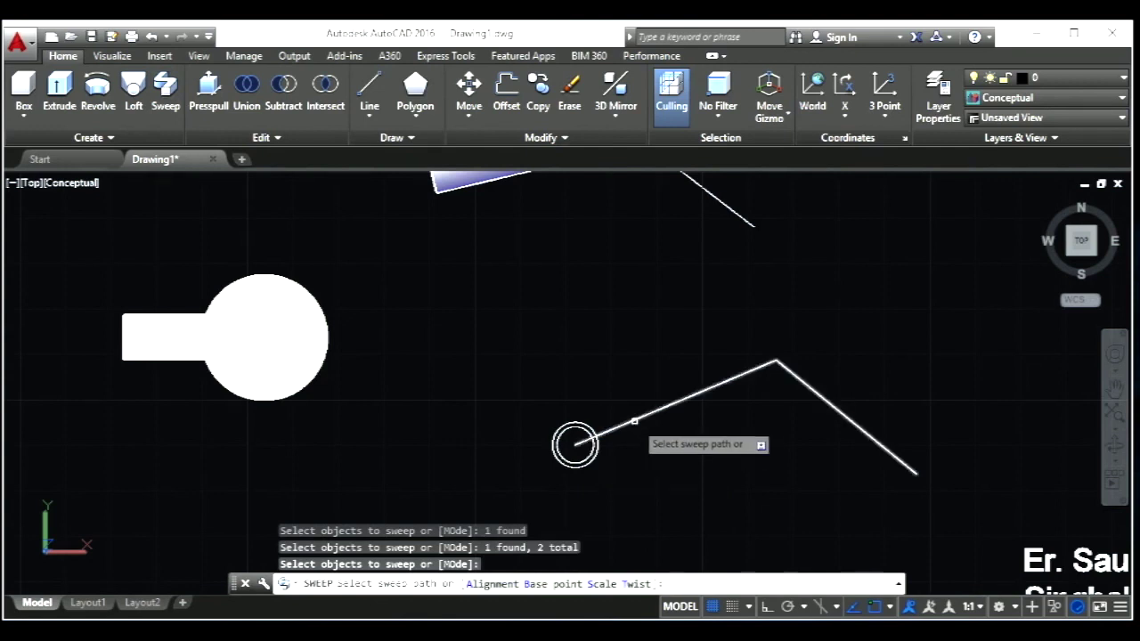
pyautogui.click(575, 445)
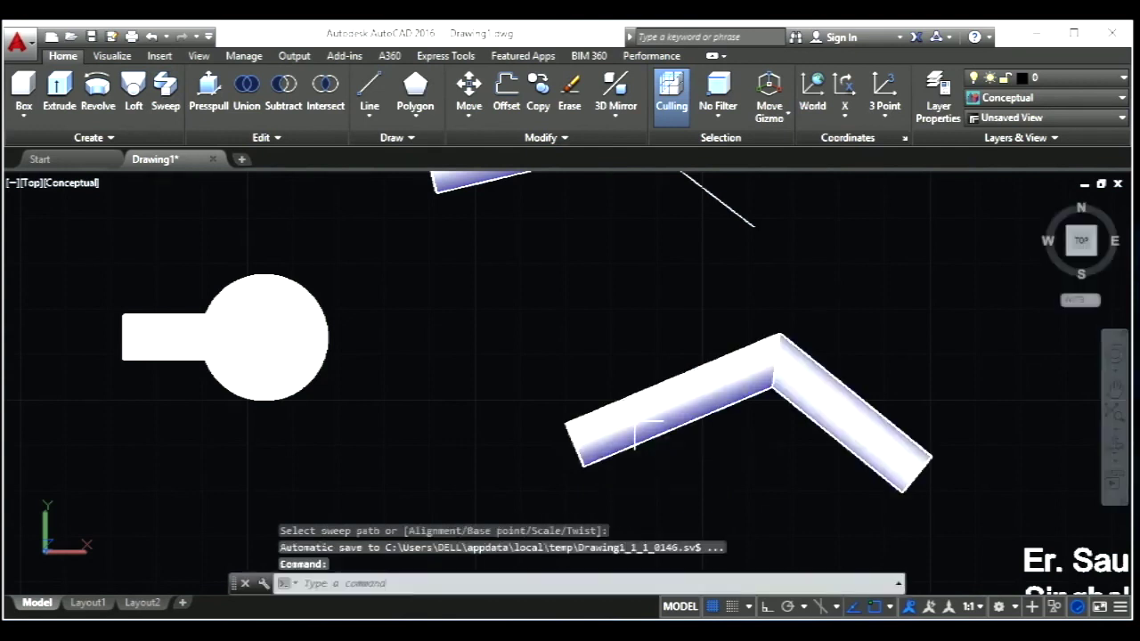
pyautogui.press('Escape')
pyautogui.press('Escape')
pyautogui.scroll(-2, 765, 463)
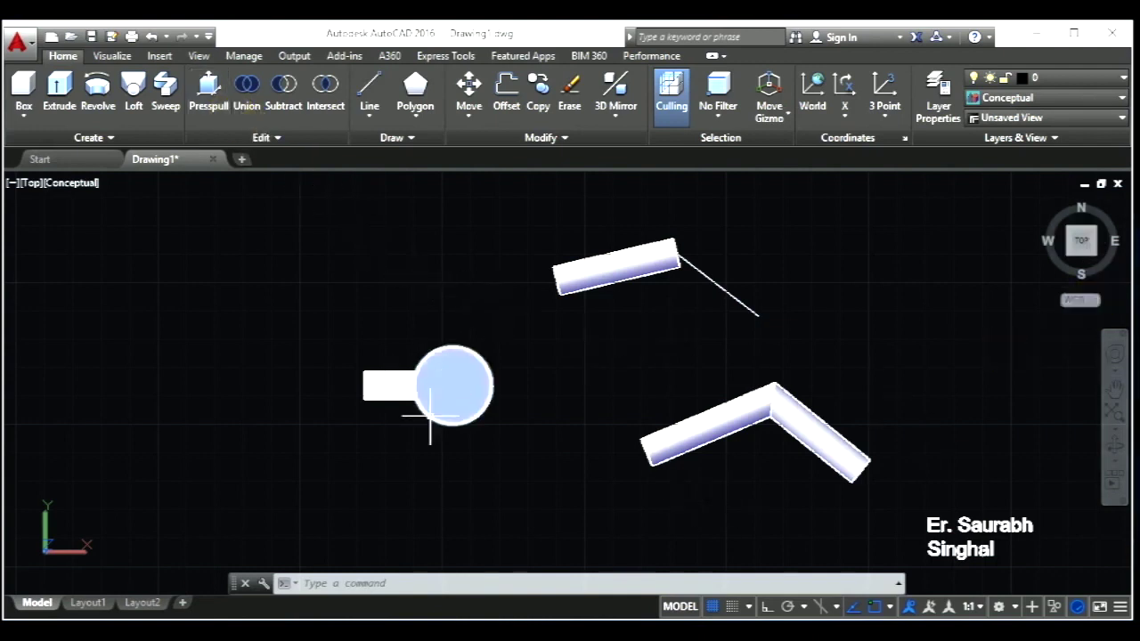
pyautogui.moveTo(1079, 242)
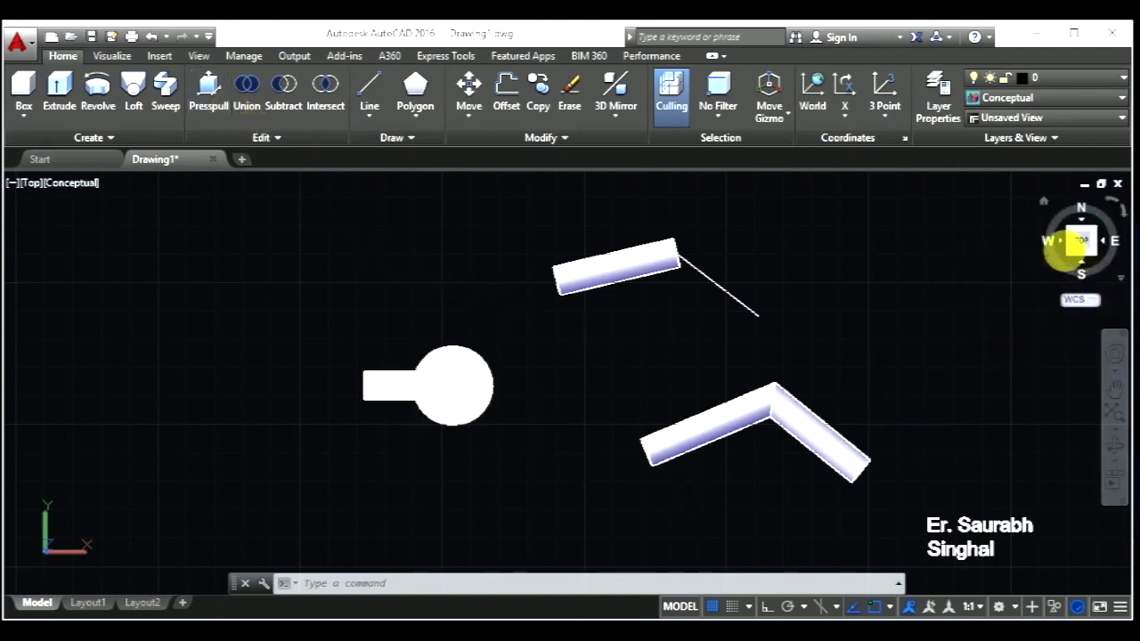
# - Switch to the southwest isometric view with the ViewCube and zoom in on the tubes
pyautogui.click(1068, 255)
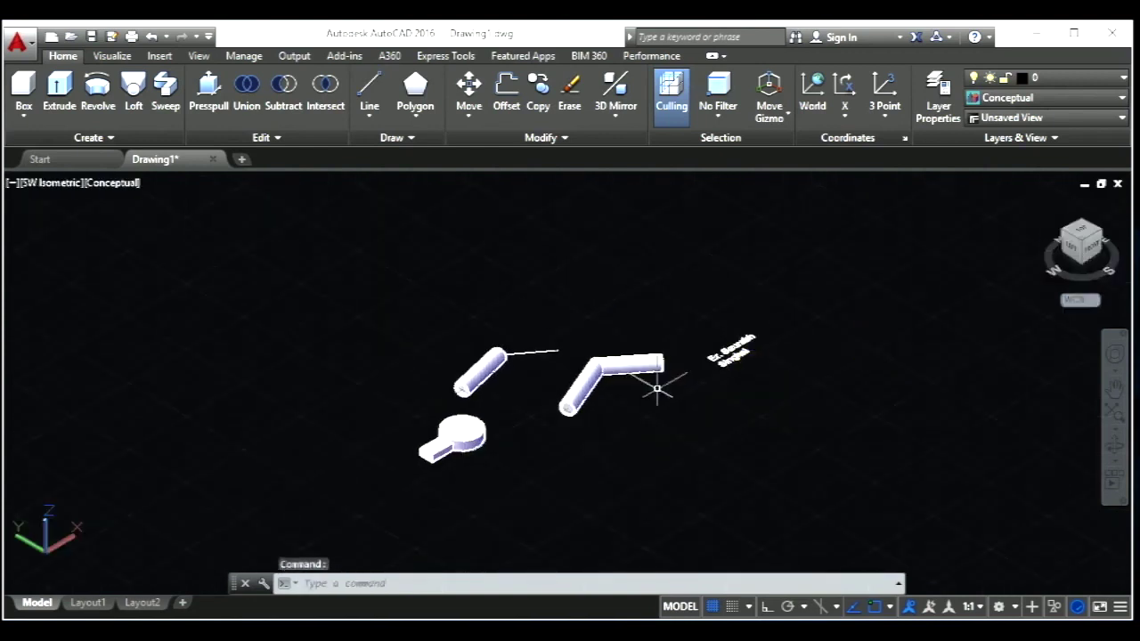
pyautogui.scroll(5, 514, 448)
pyautogui.scroll(2, 650, 359)
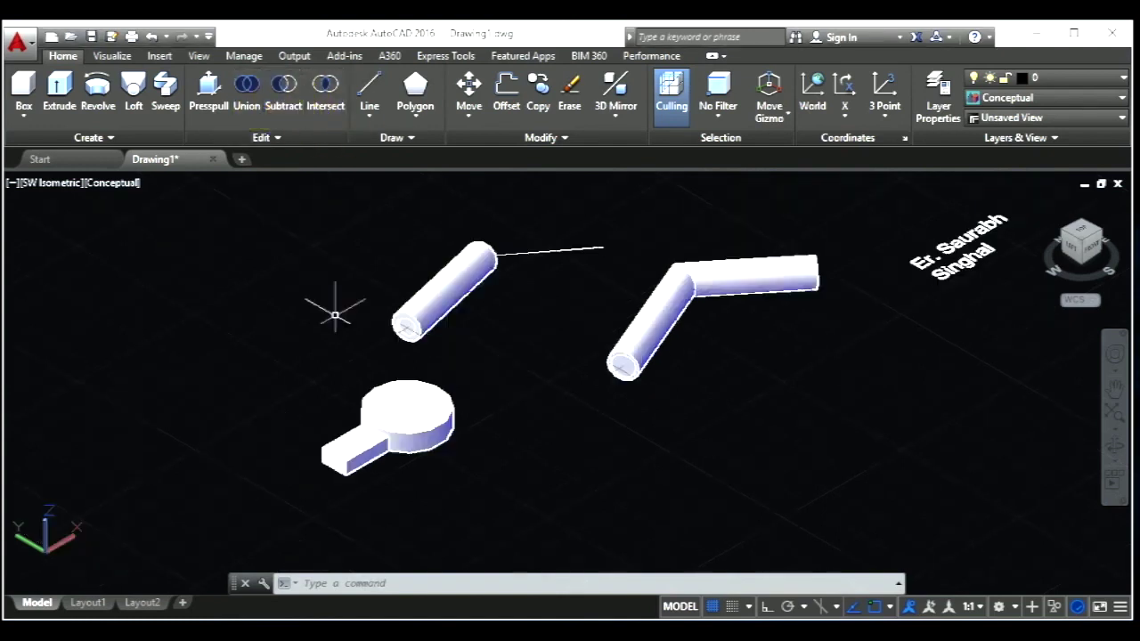
pyautogui.scroll(3, 427, 356)
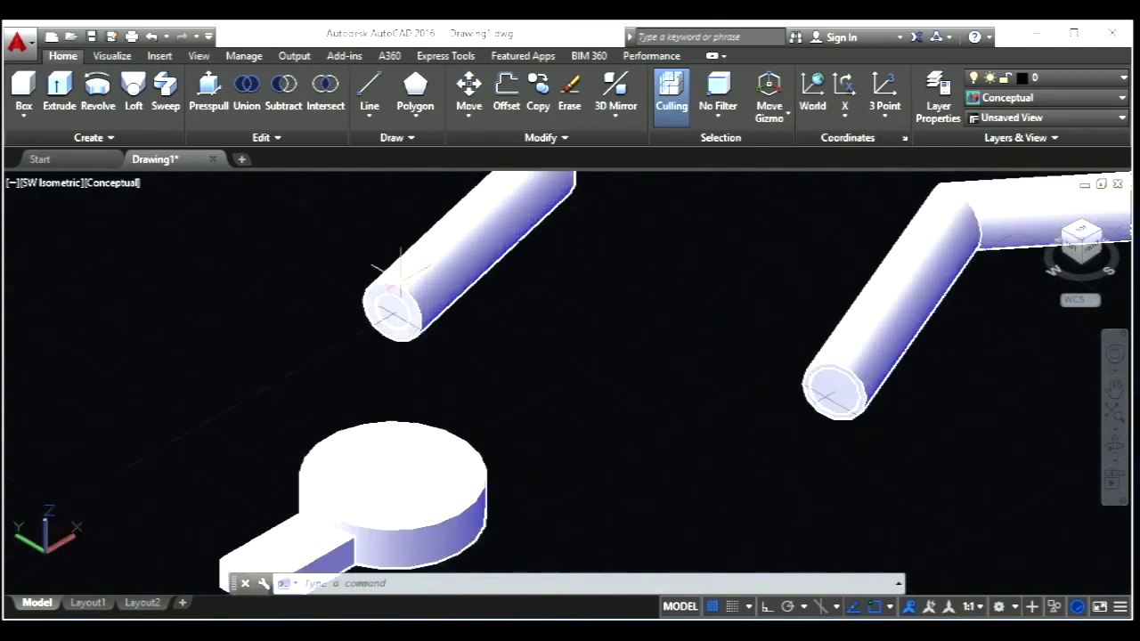
# - Try subtracting the overlapping solids at the left tube's end, then cancel
pyautogui.click(284, 94)
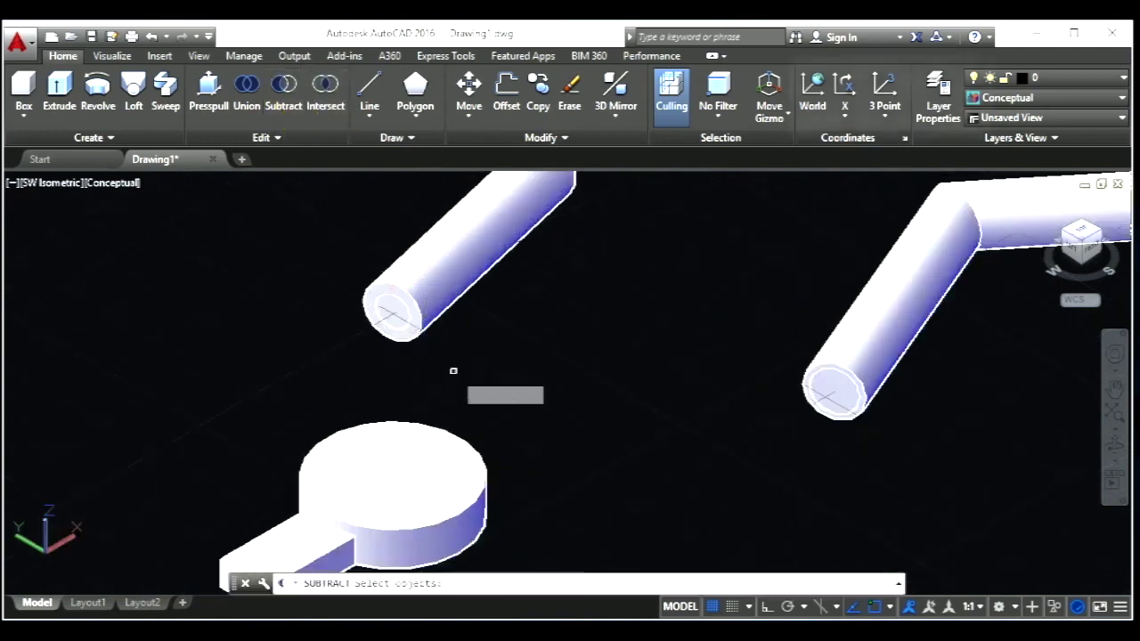
pyautogui.click(419, 316)
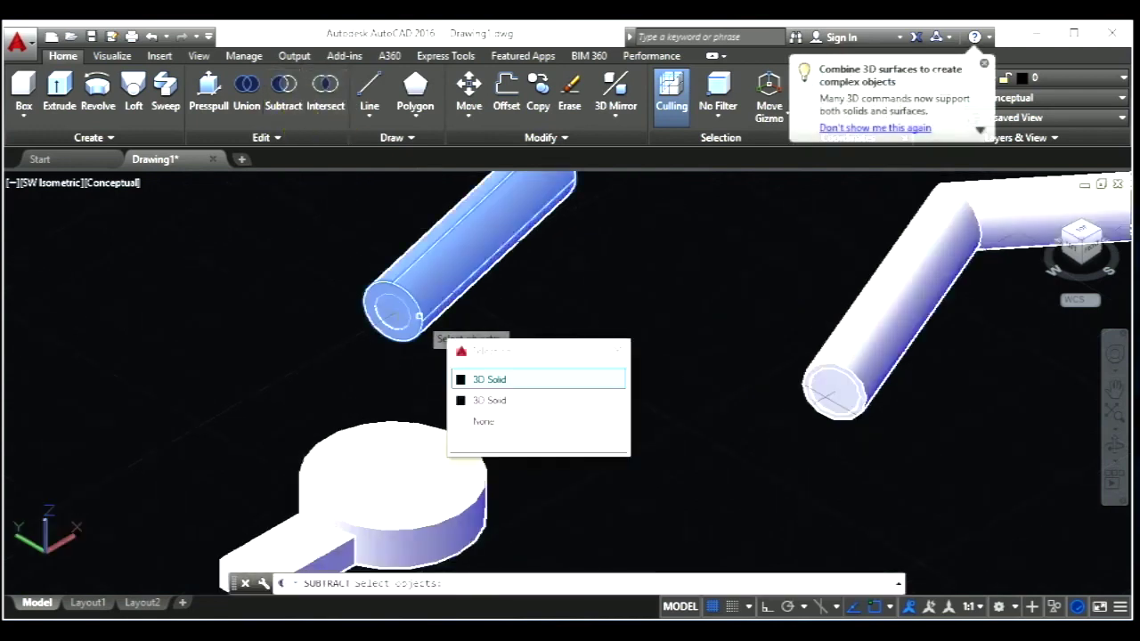
pyautogui.press('Return')
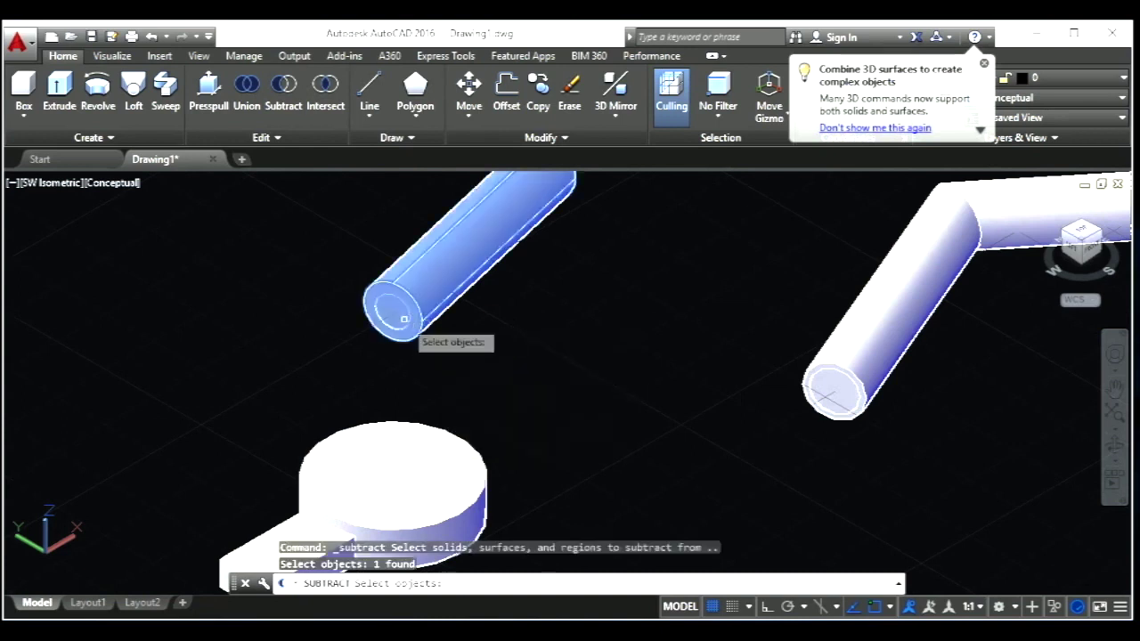
pyautogui.click(403, 316)
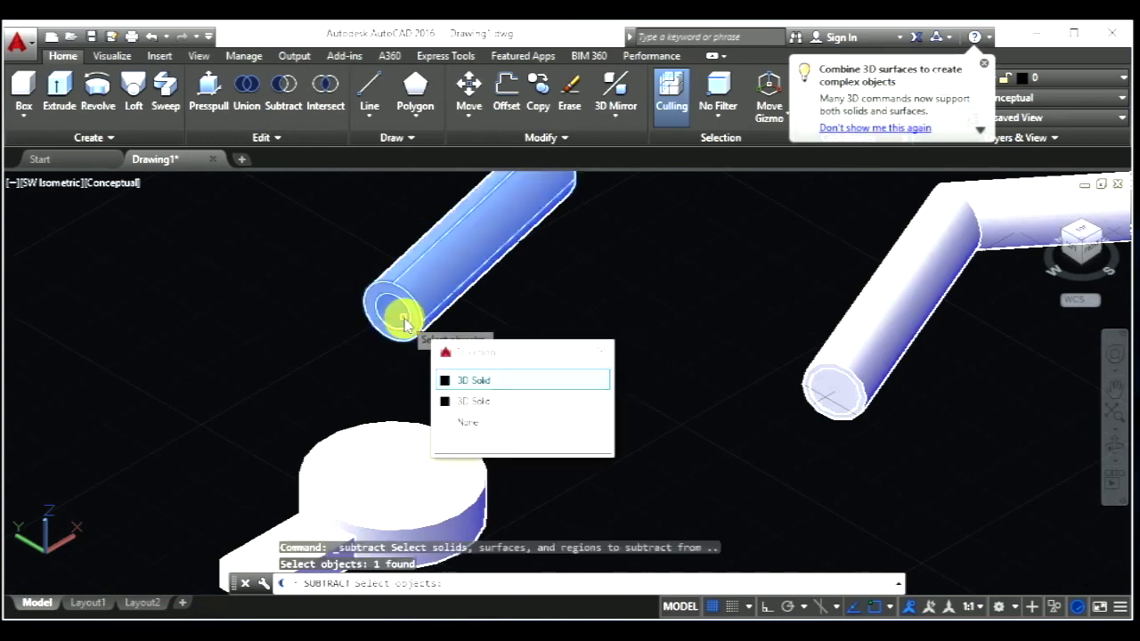
pyautogui.press('Return')
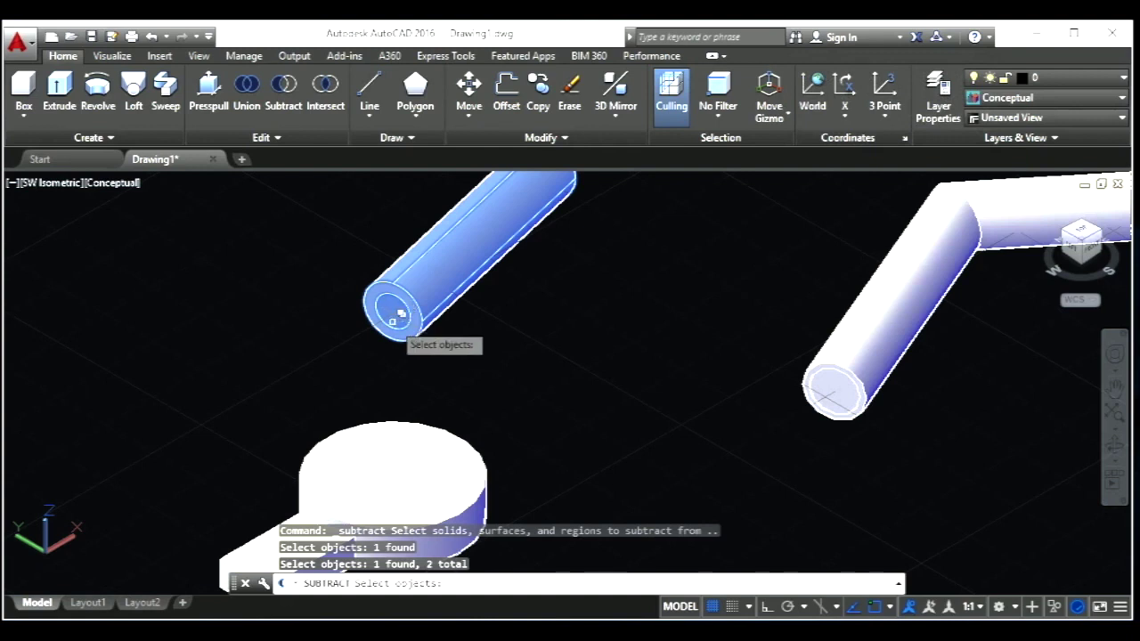
pyautogui.scroll(-2, 367, 356)
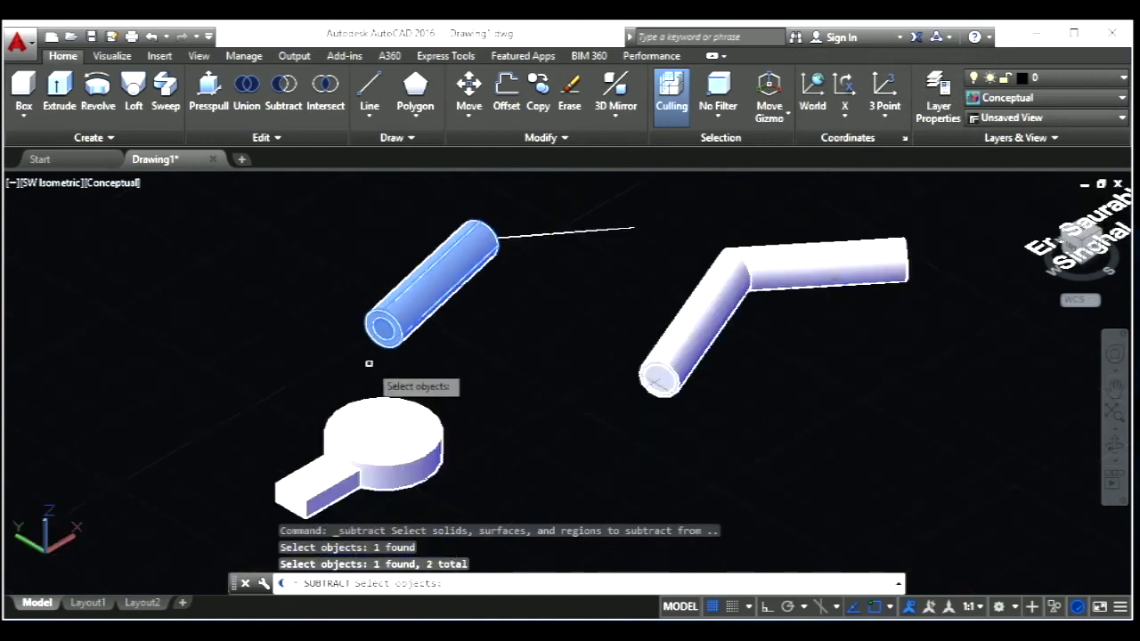
pyautogui.press('Escape')
pyautogui.press('Escape')
pyautogui.press('Escape')
pyautogui.press('Escape')
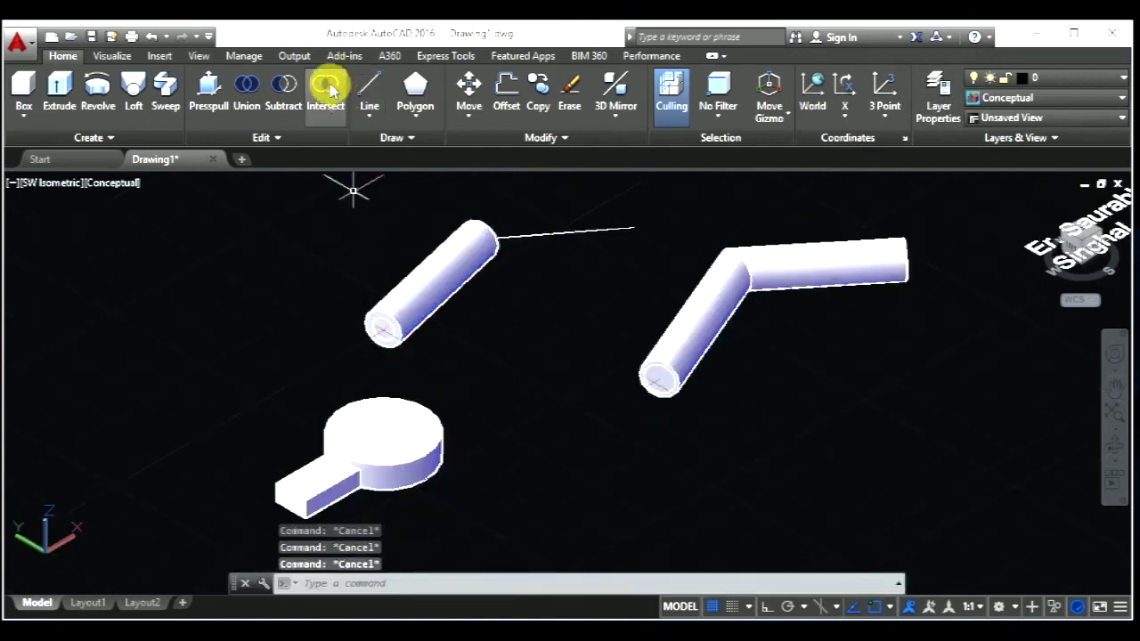
# - Retry Subtract by choosing both overlapping solids at the left tube, then cancel it
pyautogui.click(284, 87)
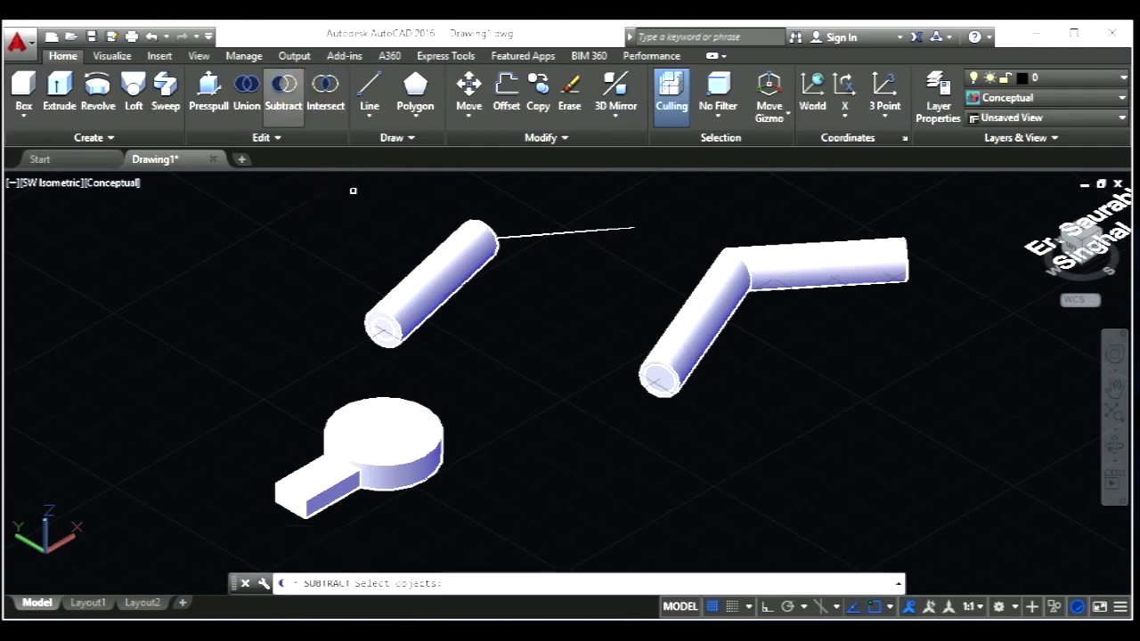
pyautogui.click(386, 330)
pyautogui.click(385, 329)
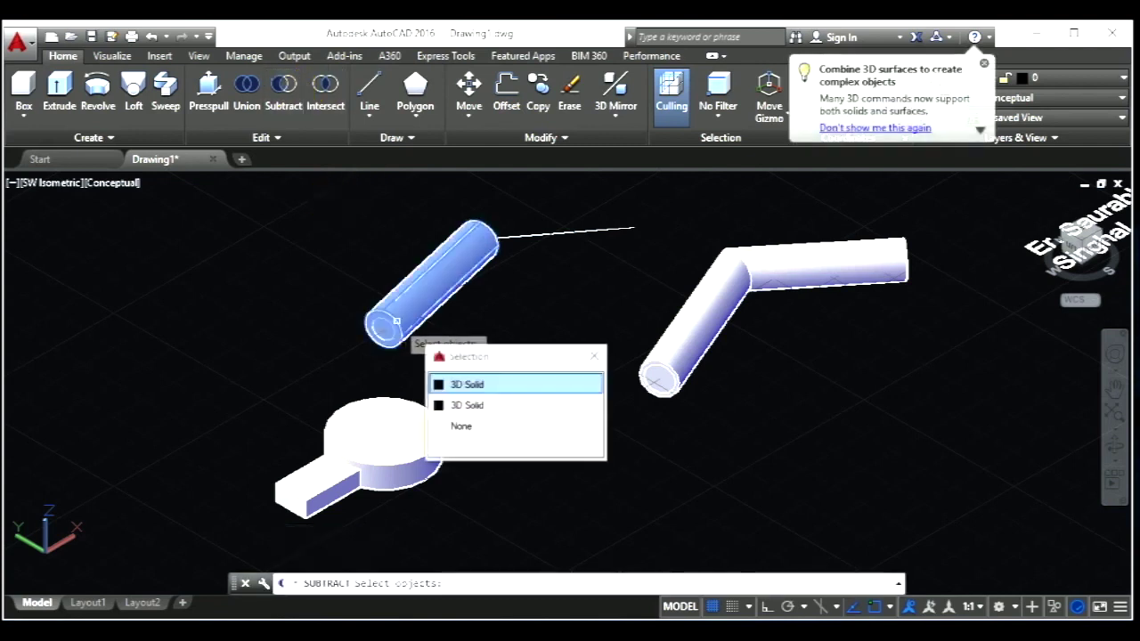
pyautogui.click(464, 384)
pyautogui.click(381, 335)
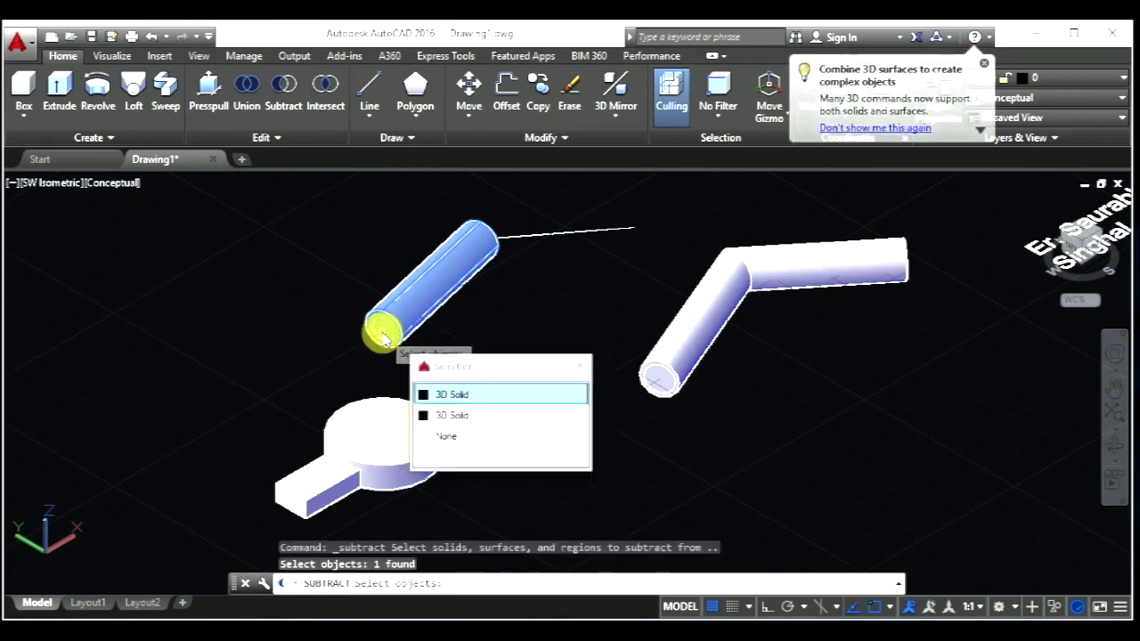
pyautogui.click(445, 415)
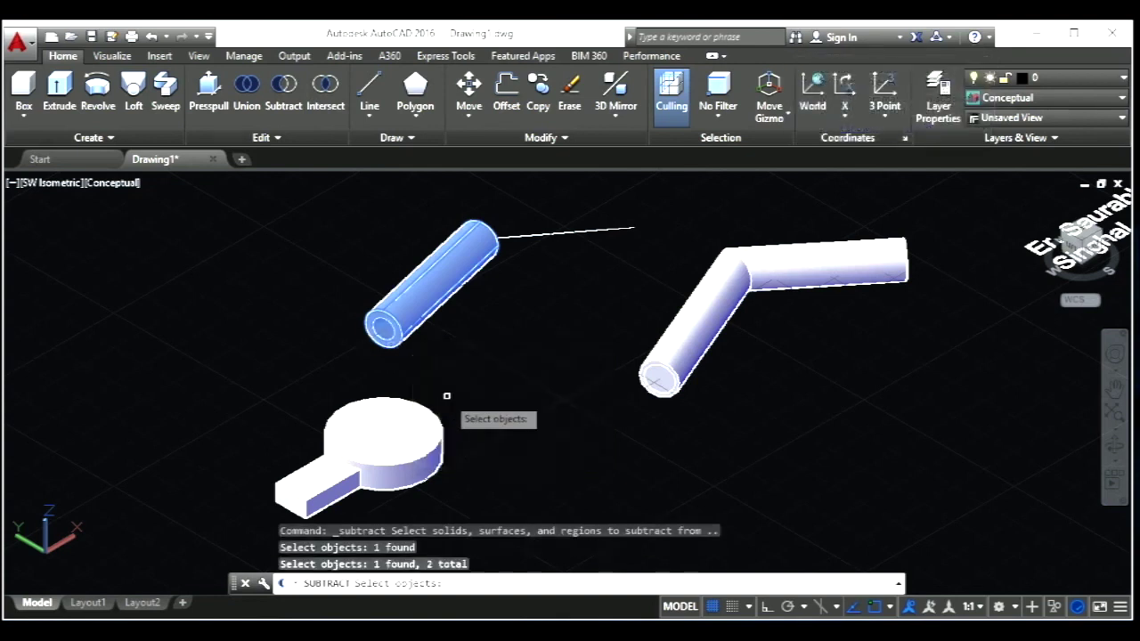
pyautogui.press('Return')
pyautogui.scroll(3, 374, 339)
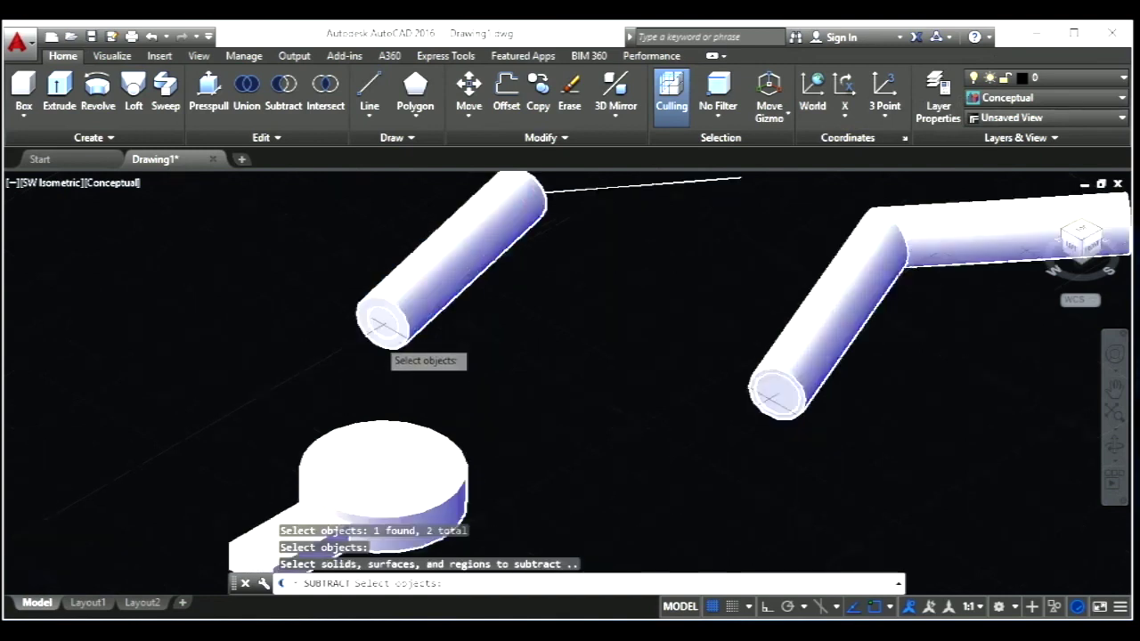
pyautogui.scroll(-3, 381, 347)
pyautogui.press('Escape')
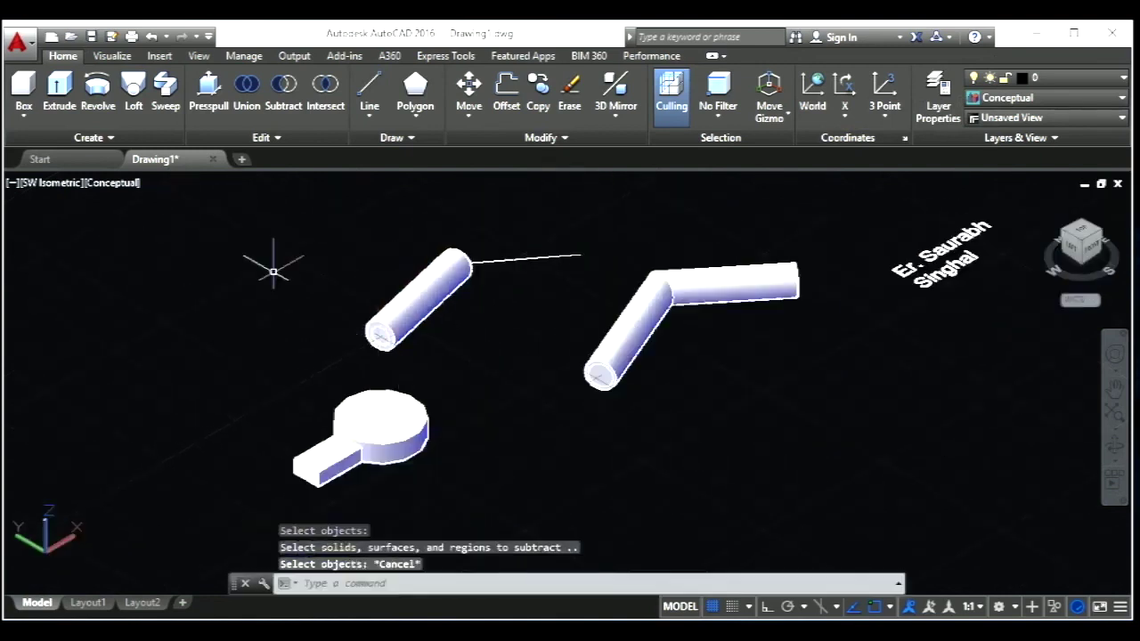
pyautogui.press('Escape')
pyautogui.press('Escape')
pyautogui.press('Escape')
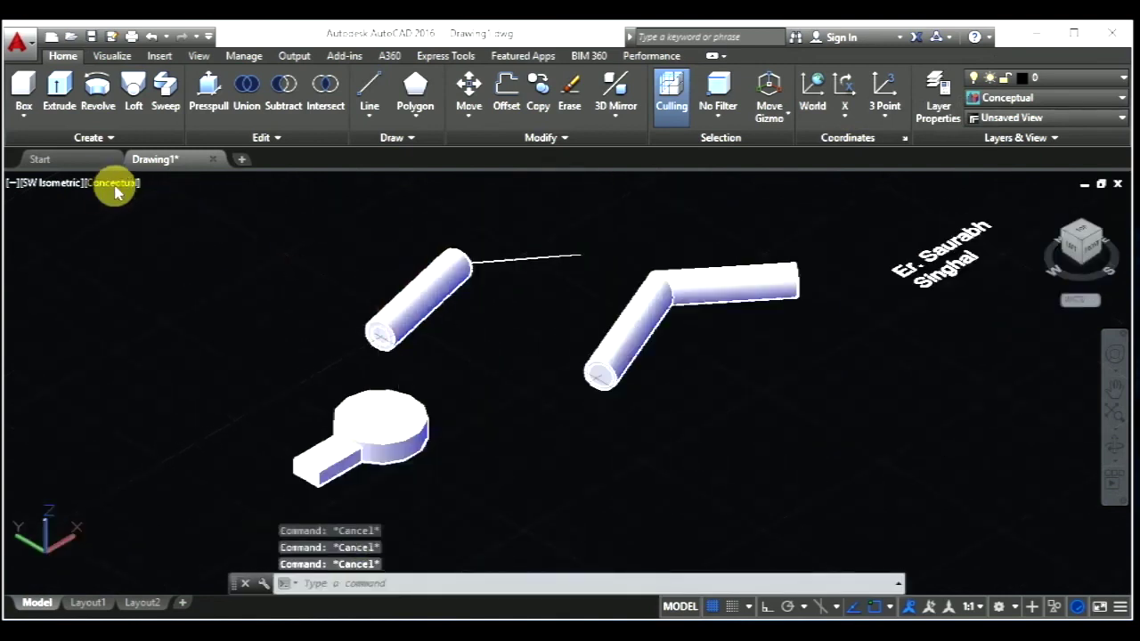
# - Switch to 2D Wireframe and subtract the inner cylinder from the left tube's outer solid
pyautogui.click(115, 184)
pyautogui.click(134, 224)
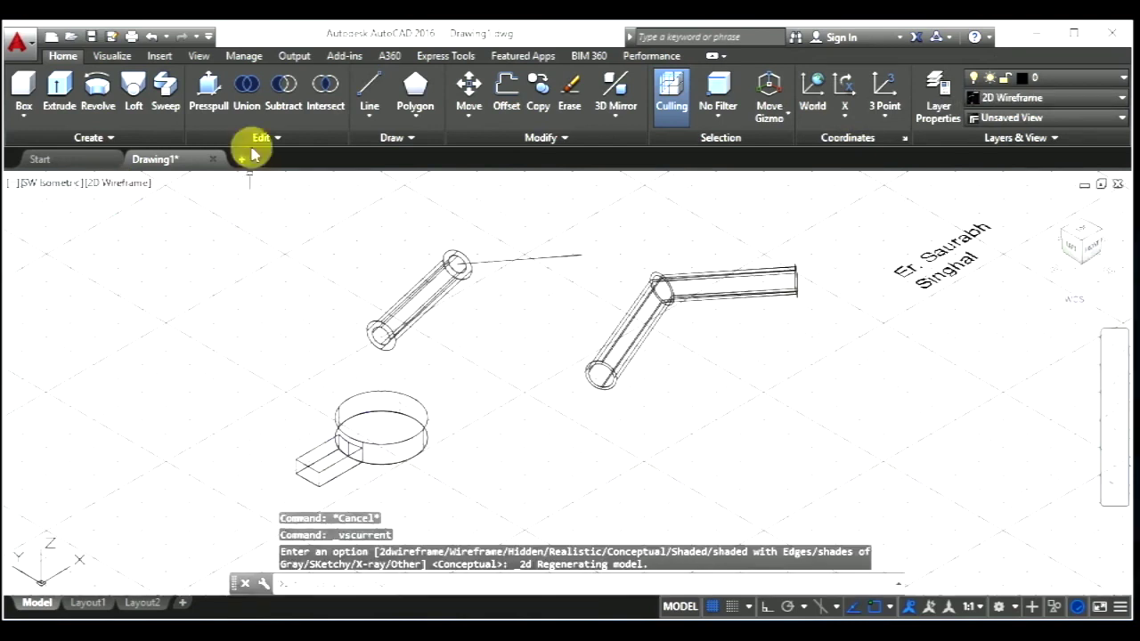
pyautogui.click(283, 89)
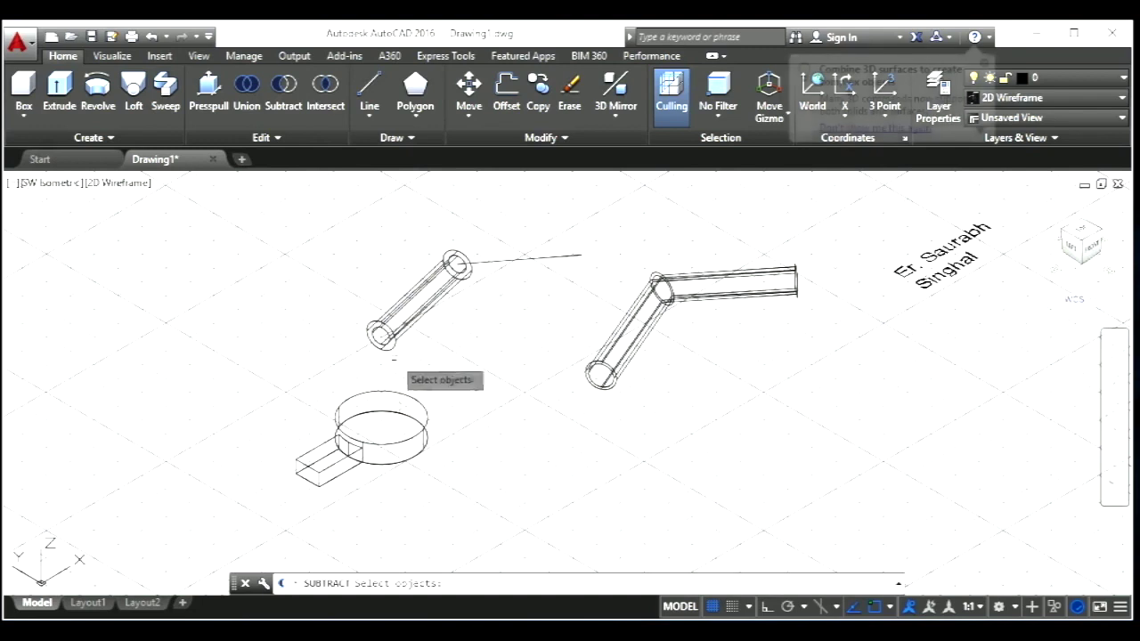
pyautogui.scroll(2, 391, 364)
pyautogui.scroll(3, 391, 360)
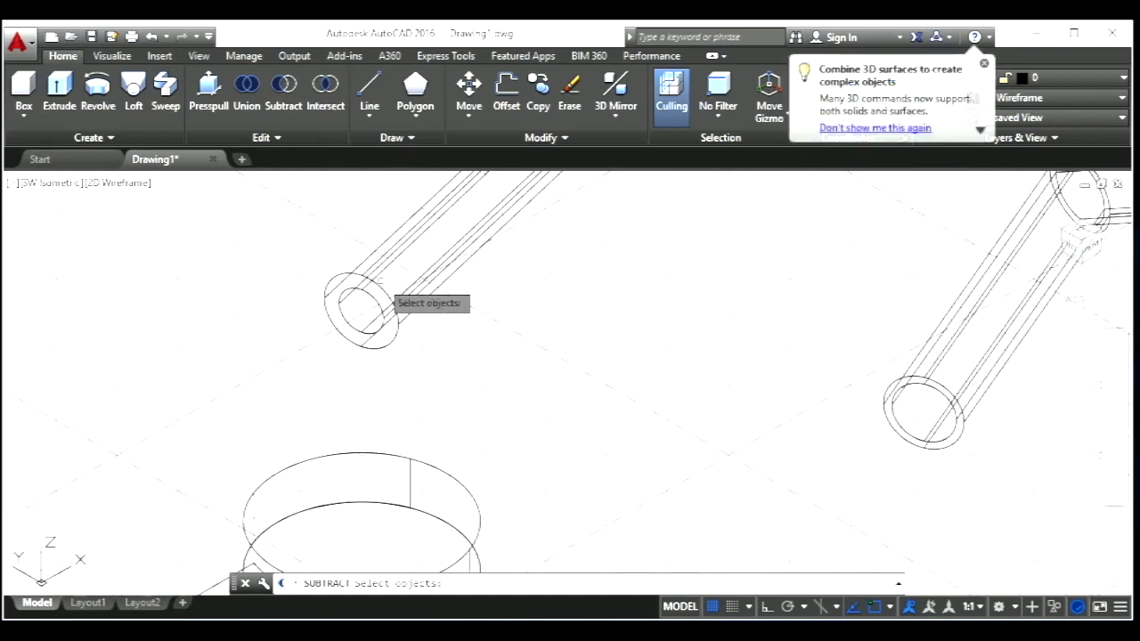
pyautogui.click(380, 285)
pyautogui.press('Return')
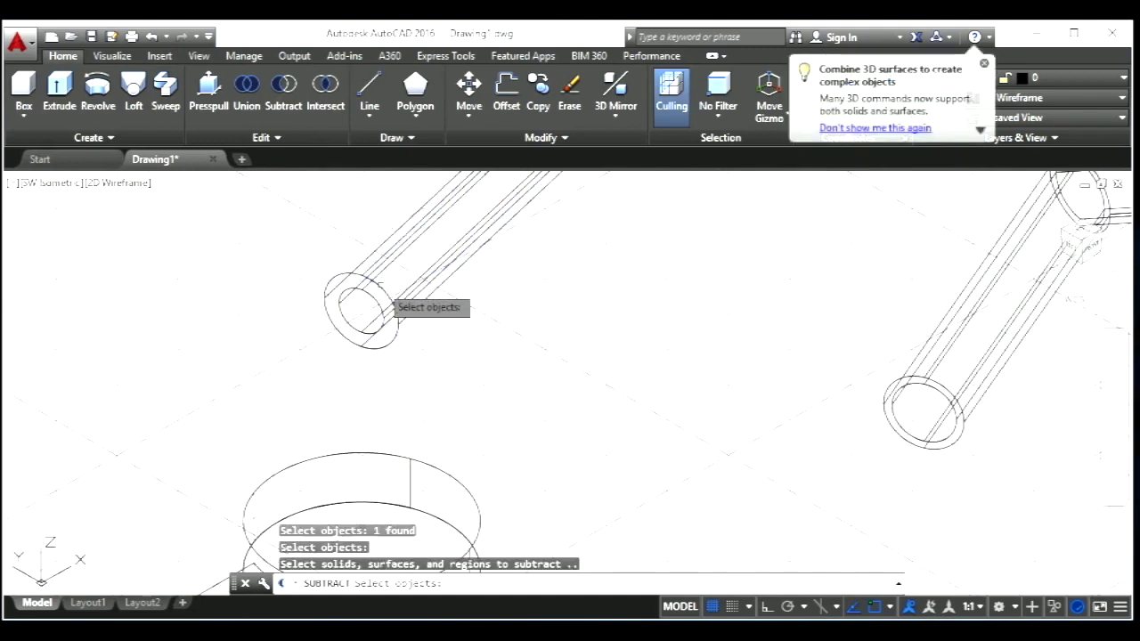
pyautogui.click(381, 307)
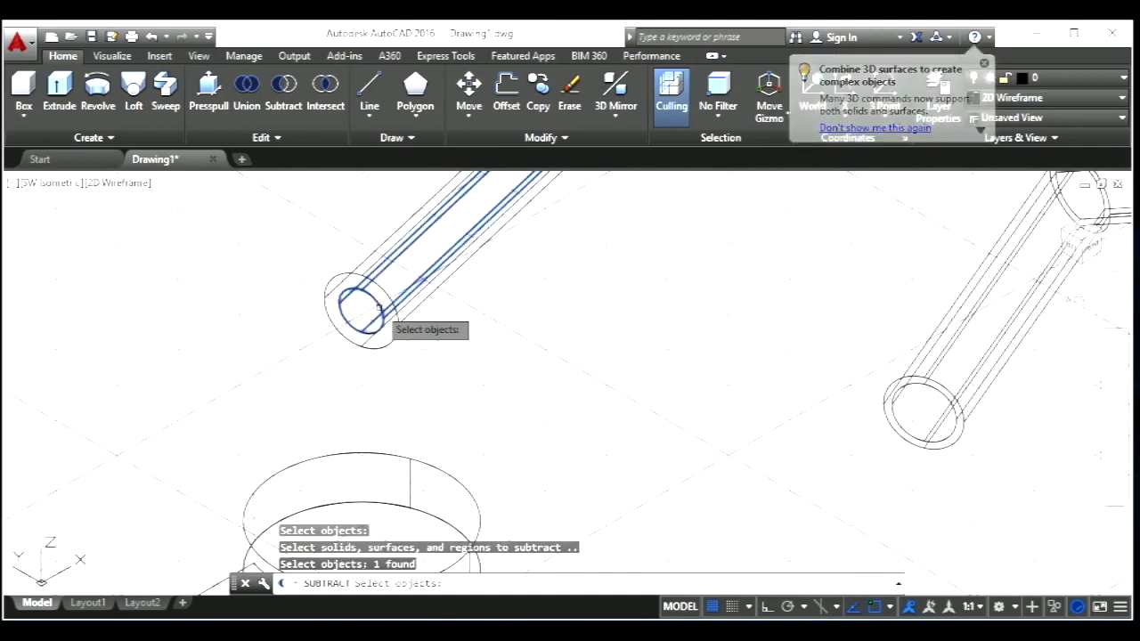
pyautogui.press('Return')
pyautogui.scroll(-5, 380, 307)
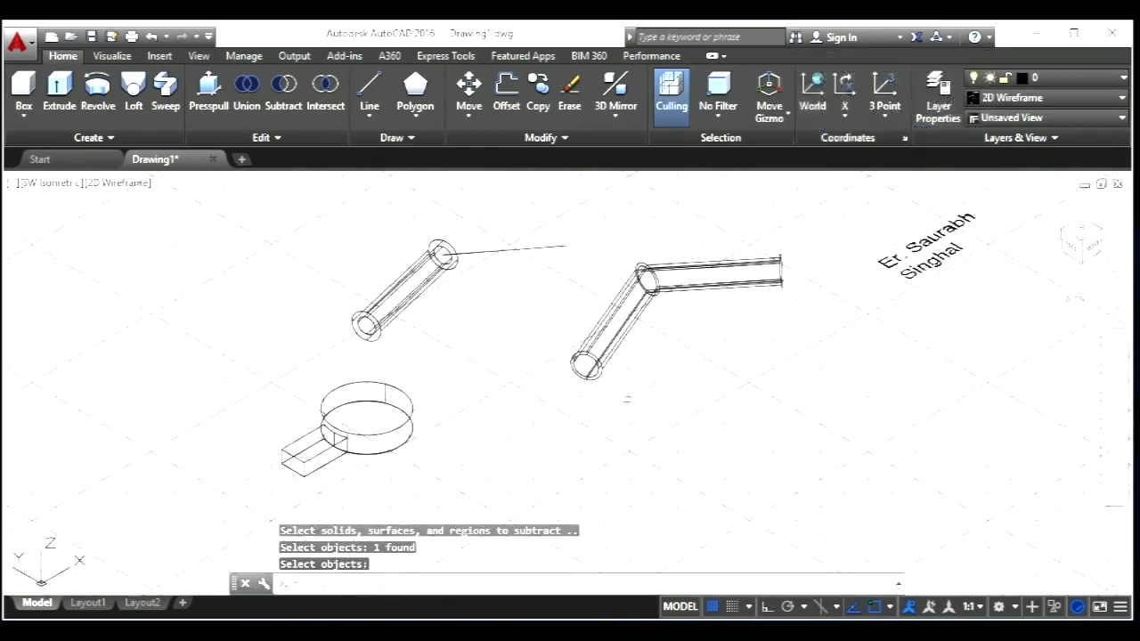
pyautogui.scroll(2, 626, 399)
pyautogui.press('Escape')
pyautogui.press('Escape')
pyautogui.press('Escape')
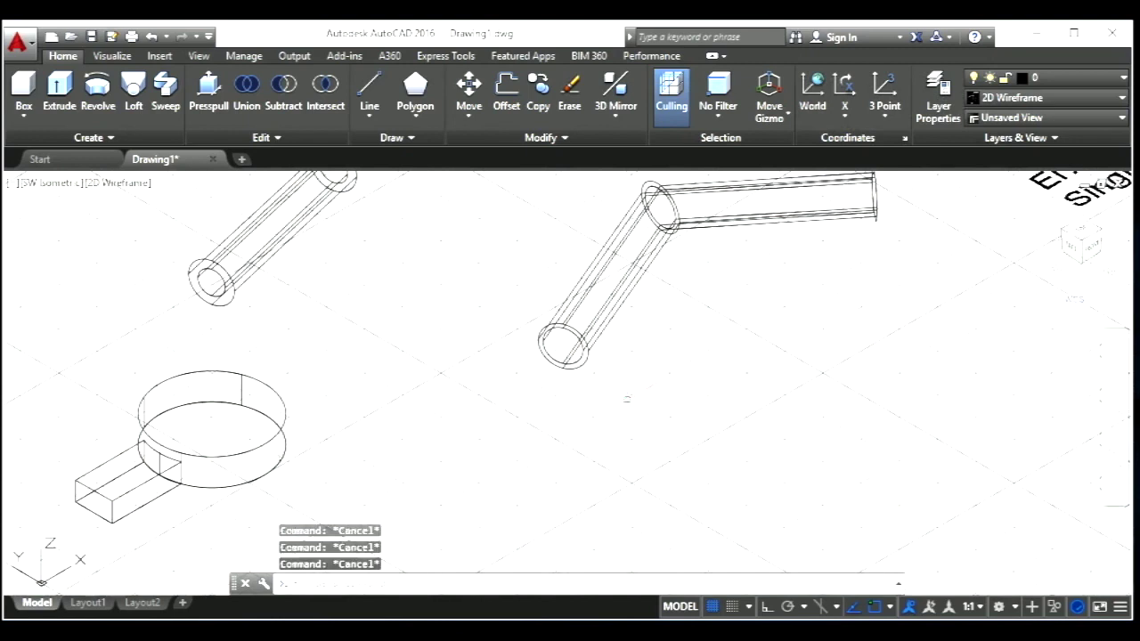
# - Hollow the bent pipe by subtracting its inner cylinder, then bring up the visual styles list
pyautogui.click(626, 399)
pyautogui.write('SUB')
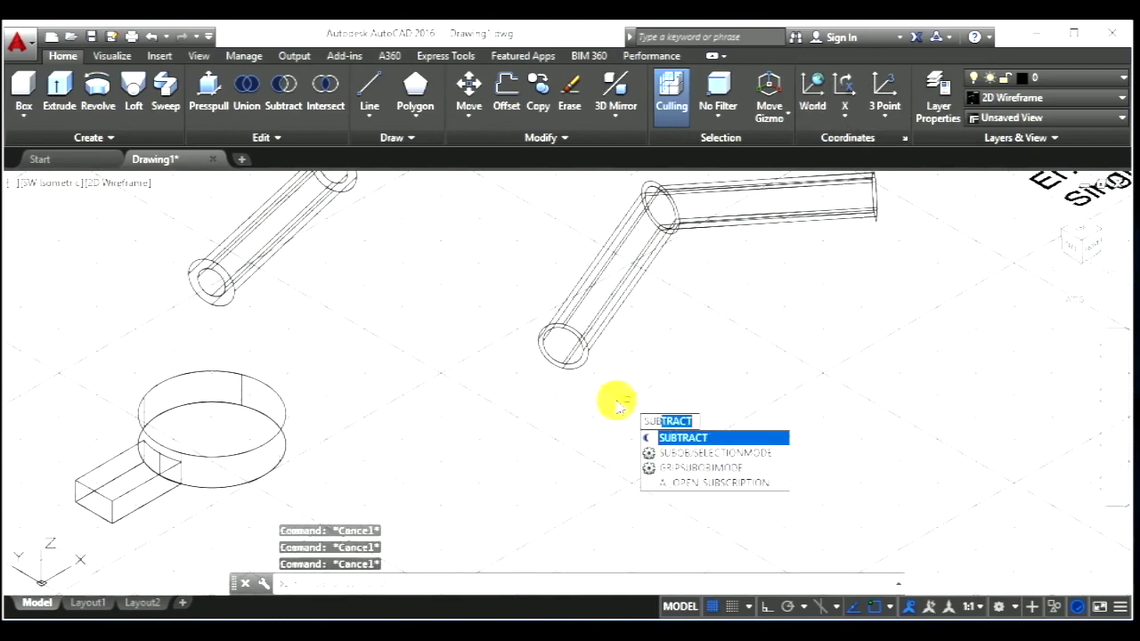
pyautogui.press('Return')
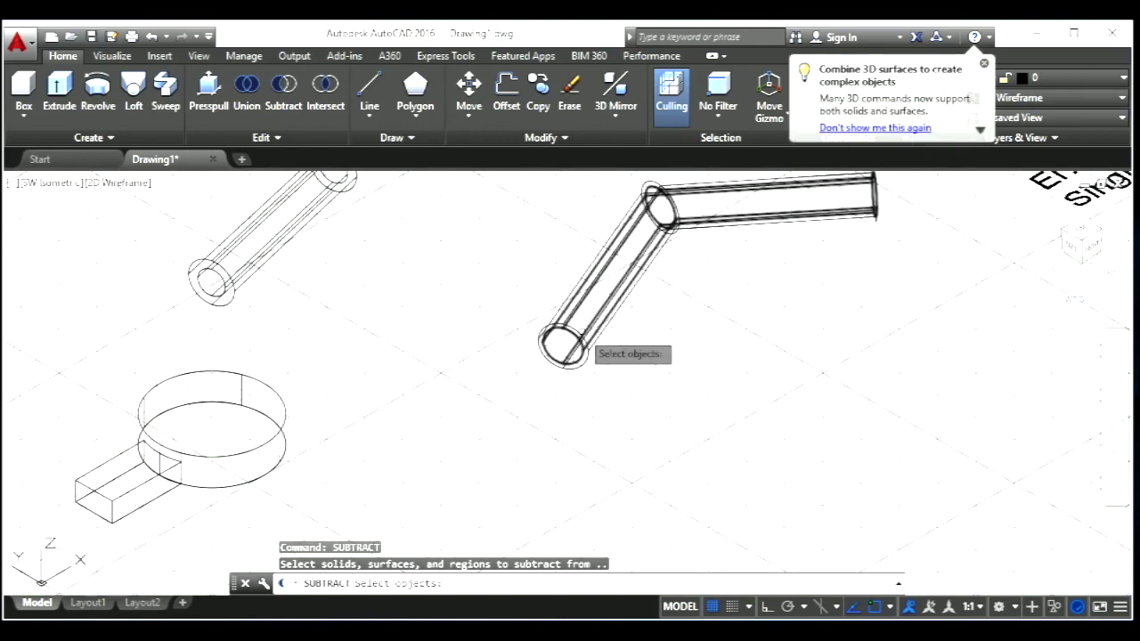
pyautogui.scroll(5, 585, 328)
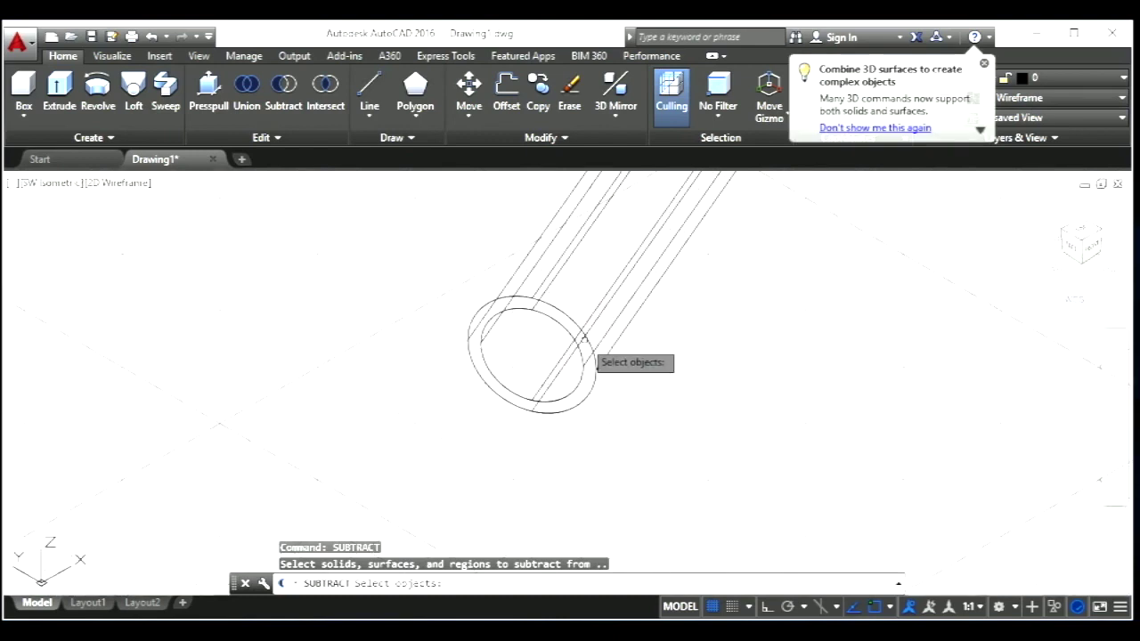
pyautogui.click(585, 336)
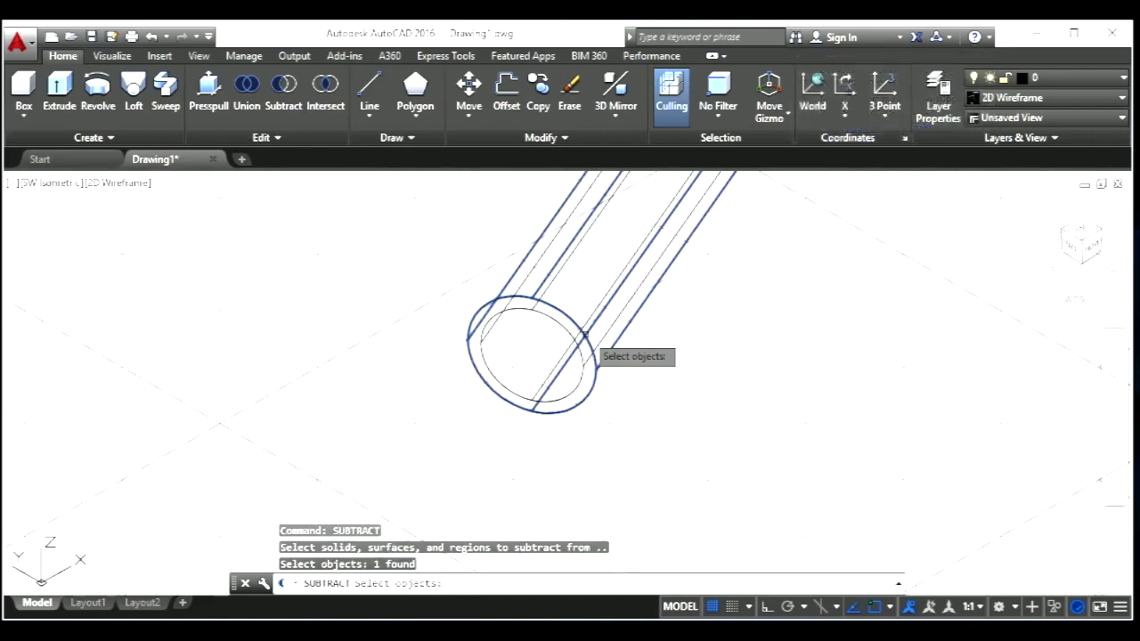
pyautogui.press('Return')
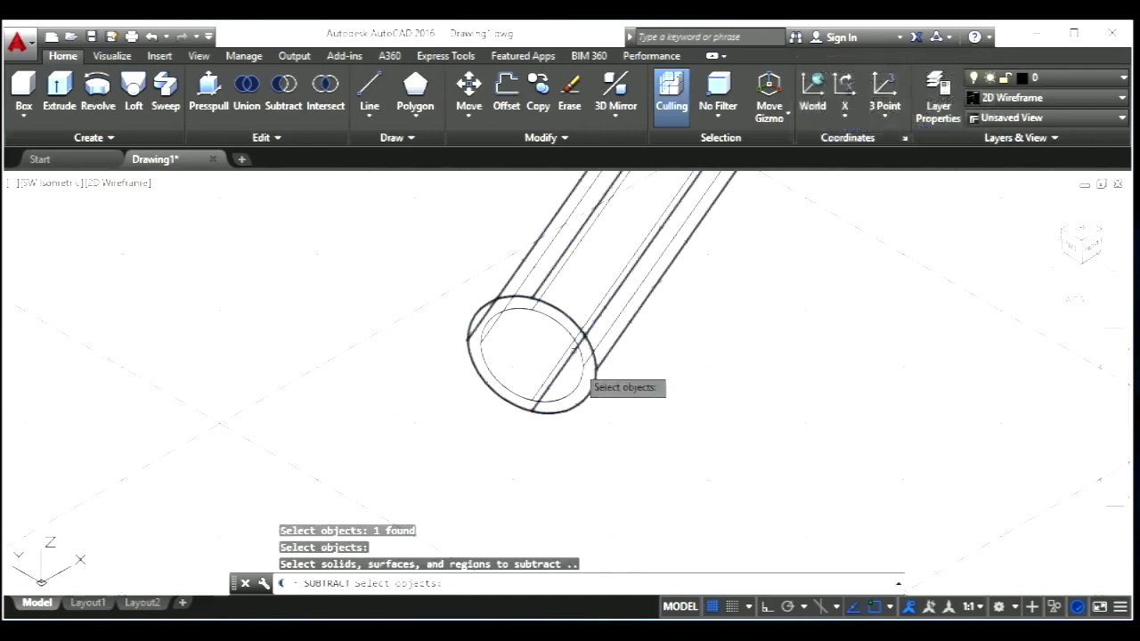
pyautogui.click(579, 383)
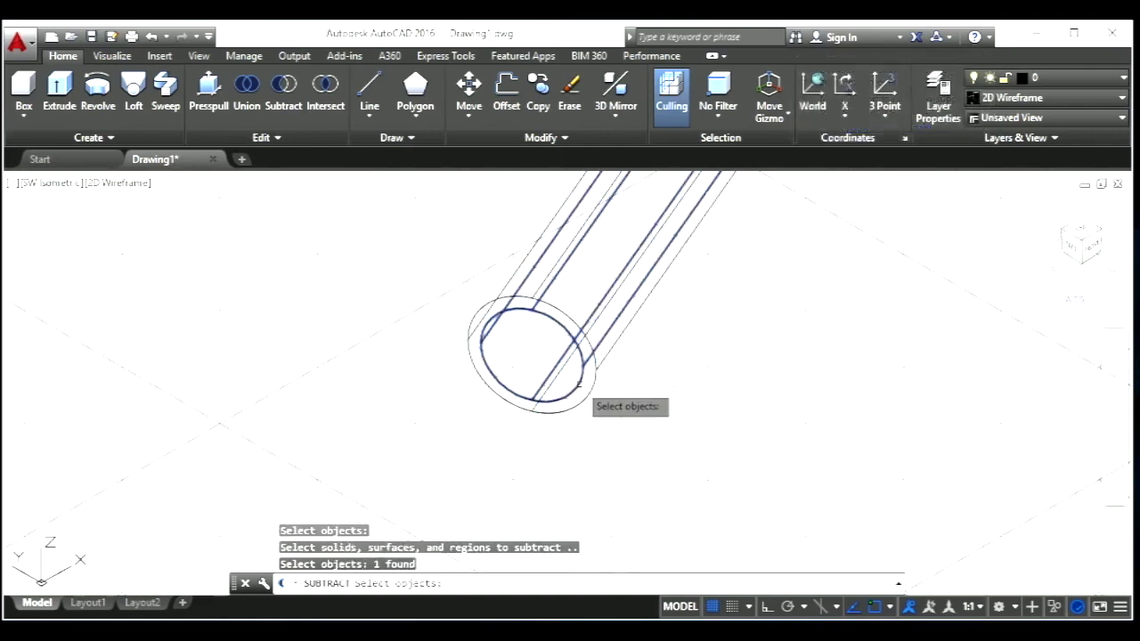
pyautogui.press('Return')
pyautogui.scroll(-1, 534, 374)
pyautogui.scroll(-2, 512, 365)
pyautogui.scroll(-3, 488, 359)
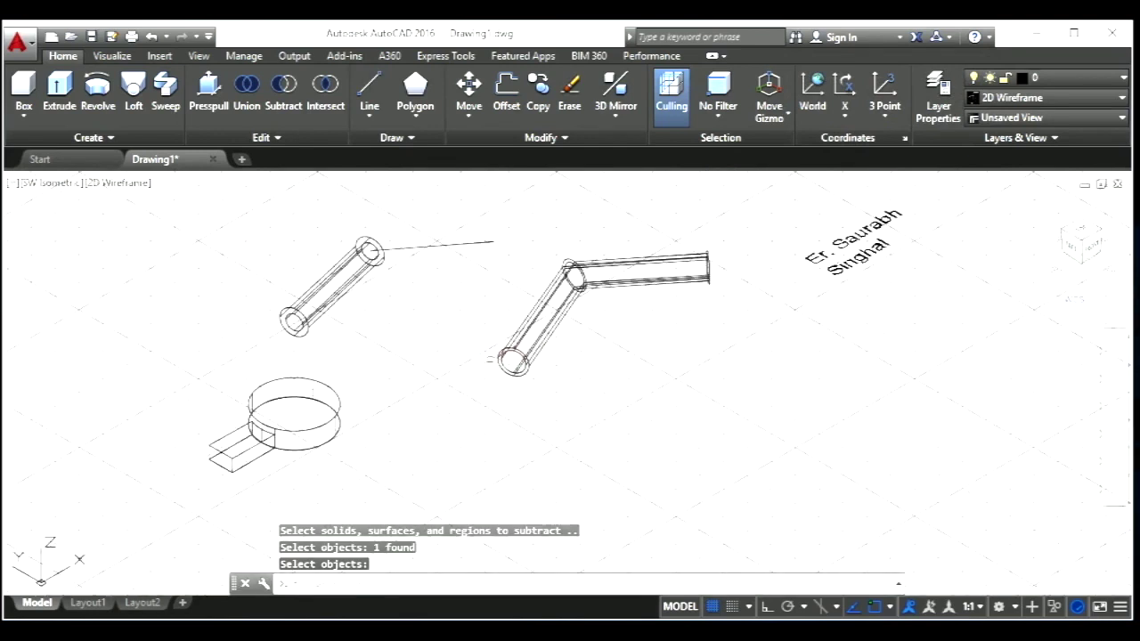
pyautogui.click(127, 185)
pyautogui.click(162, 236)
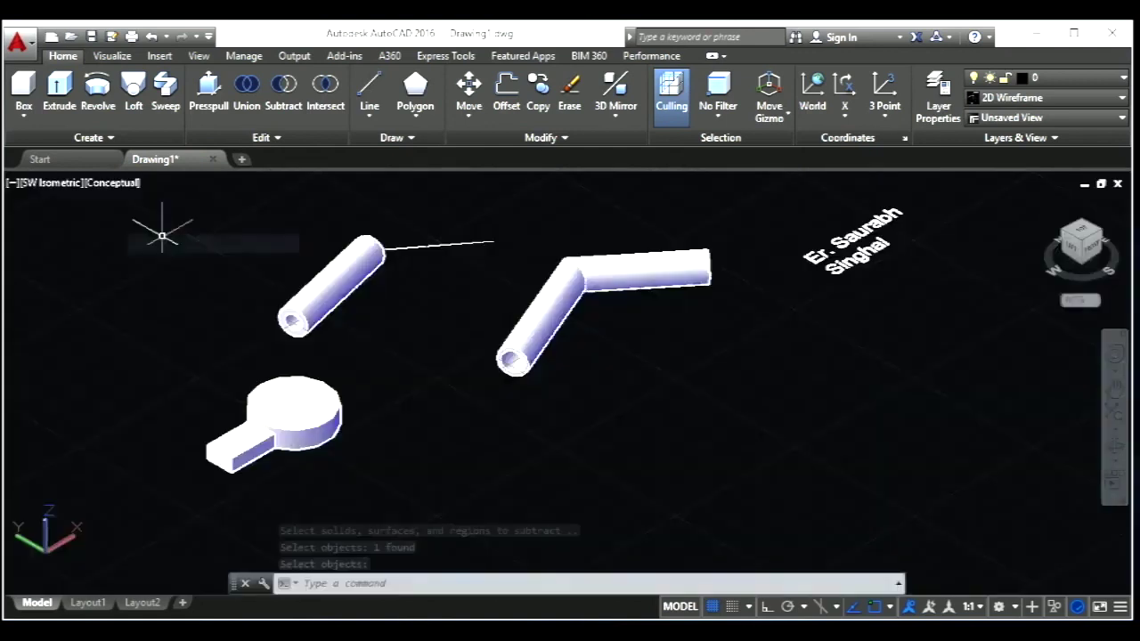
pyautogui.scroll(3, 512, 394)
pyautogui.scroll(-2, 459, 368)
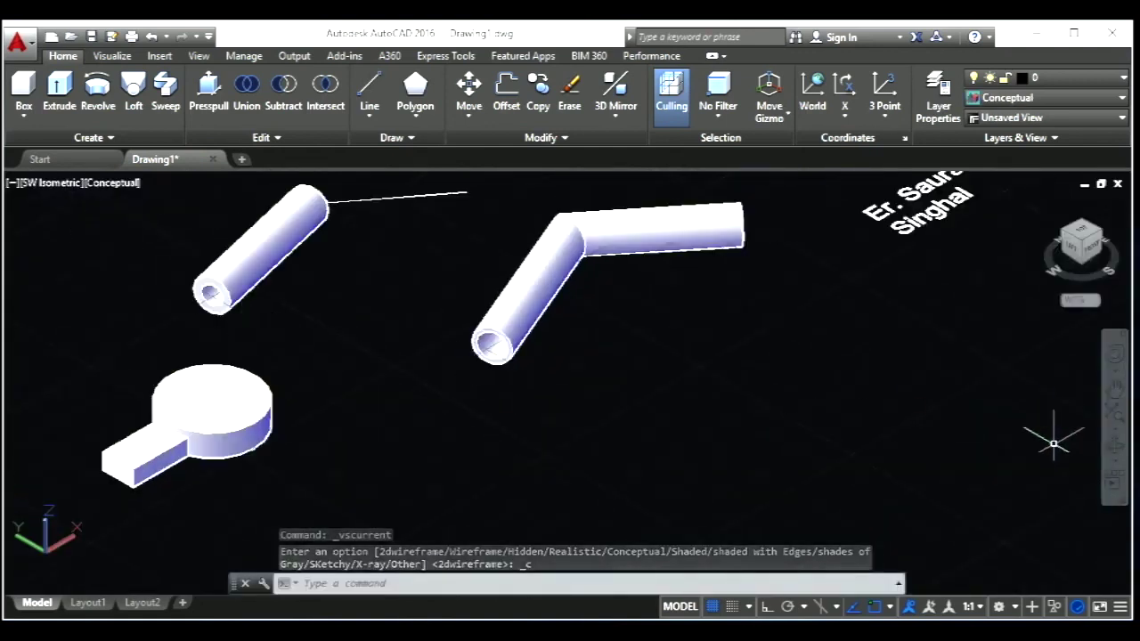
pyautogui.click(1114, 445)
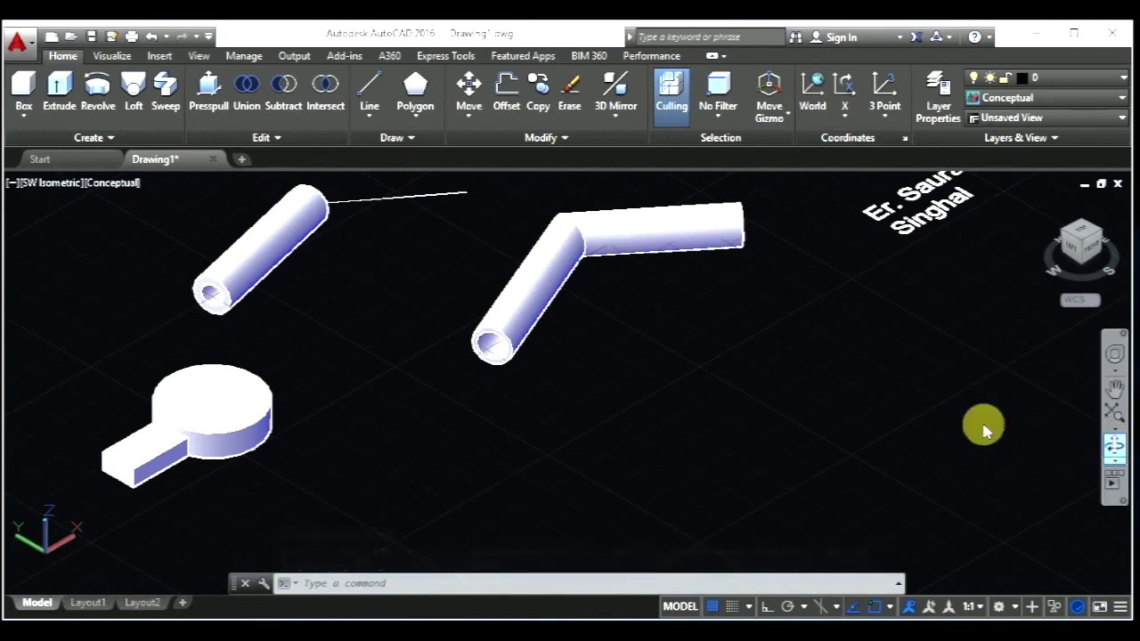
pyautogui.moveTo(771, 371)
pyautogui.mouseDown()
pyautogui.moveTo(694, 348)
pyautogui.moveTo(653, 311)
pyautogui.moveTo(585, 313)
pyautogui.moveTo(609, 312)
pyautogui.moveTo(555, 328)
pyautogui.moveTo(483, 412)
pyautogui.moveTo(463, 479)
pyautogui.moveTo(585, 410)
pyautogui.moveTo(563, 411)
pyautogui.mouseUp()
pyautogui.moveTo(543, 388)
pyautogui.mouseDown()
pyautogui.moveTo(689, 415)
pyautogui.moveTo(860, 394)
pyautogui.moveTo(868, 413)
pyautogui.moveTo(853, 408)
pyautogui.moveTo(868, 392)
pyautogui.moveTo(847, 401)
pyautogui.moveTo(704, 354)
pyautogui.moveTo(705, 369)
pyautogui.moveTo(689, 366)
pyautogui.mouseUp()
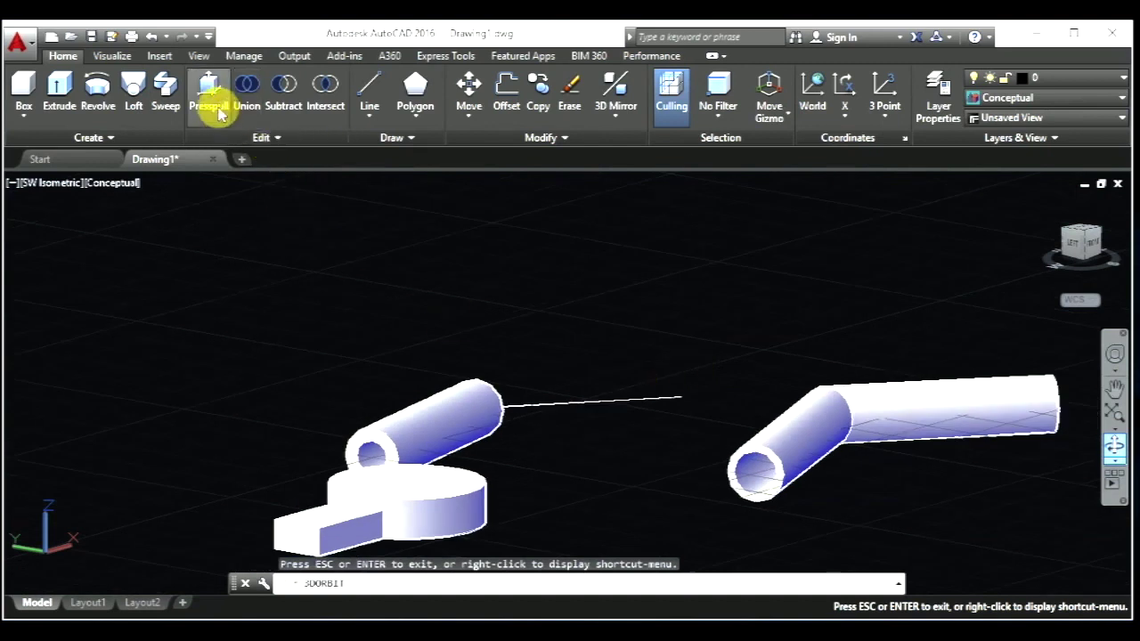
pyautogui.scroll(-1, 312, 253)
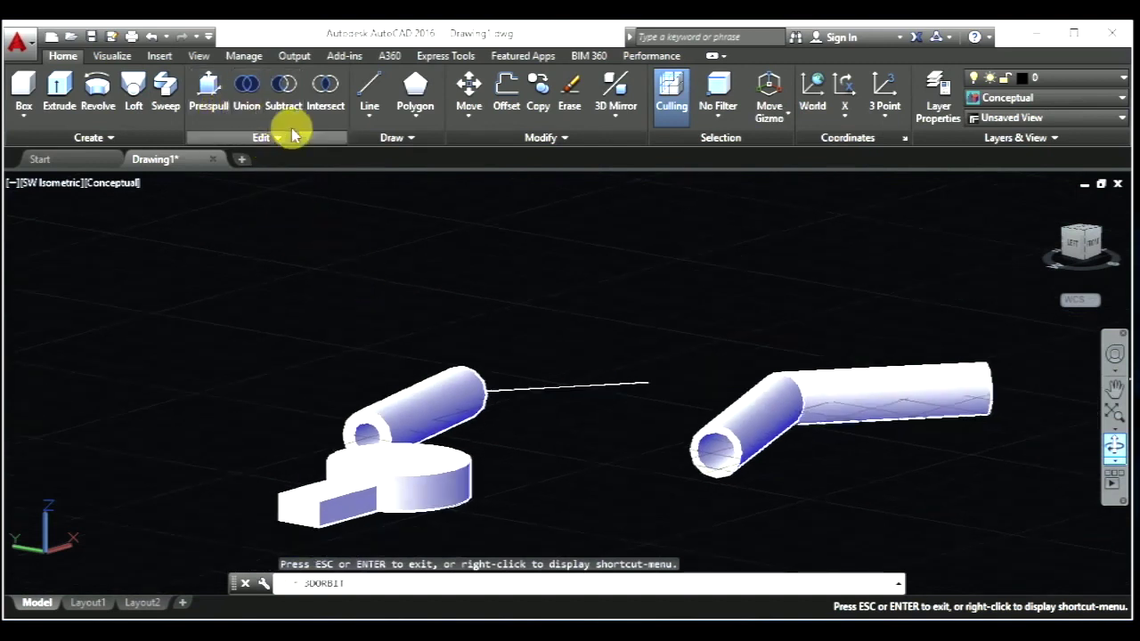
pyautogui.moveTo(522, 353); pyautogui.dragTo(485, 543)
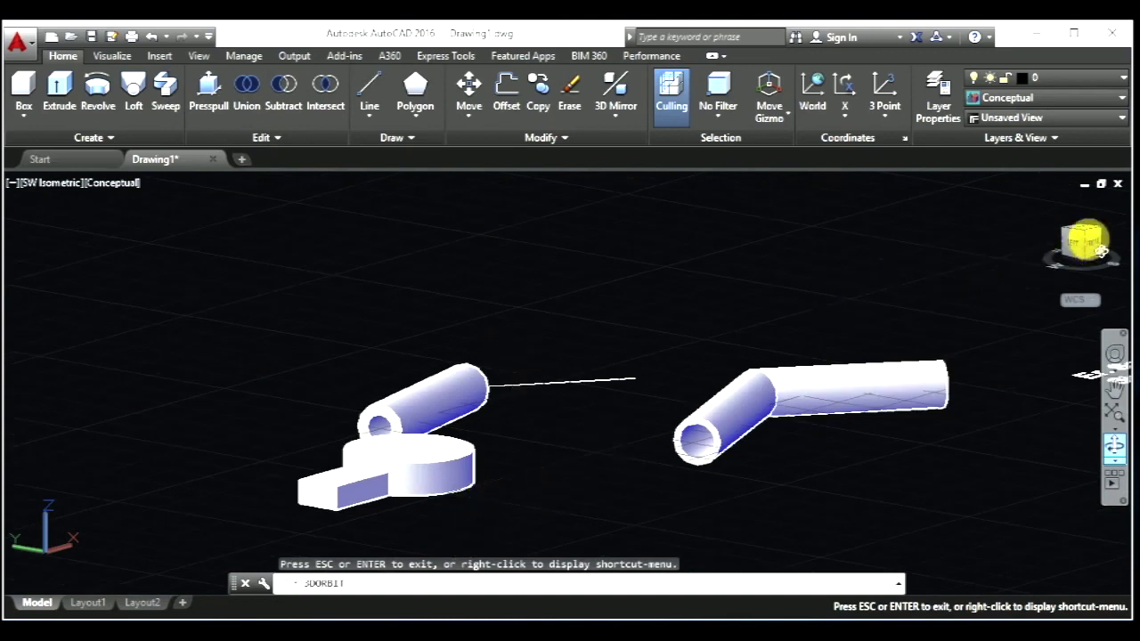
pyautogui.press('Escape')
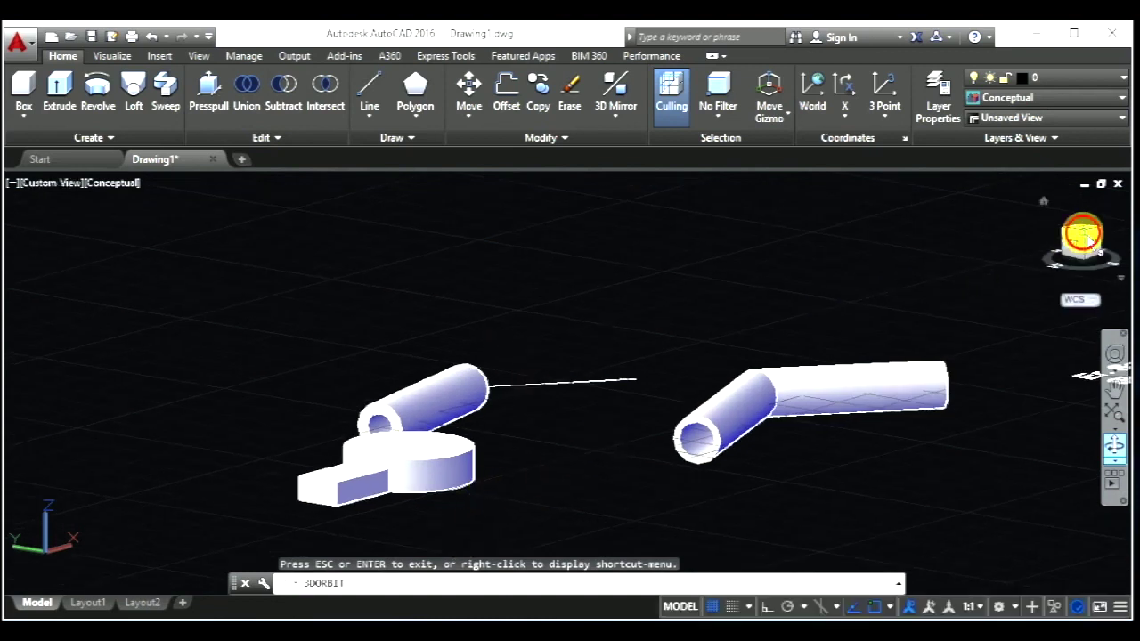
pyautogui.click(1082, 233)
# - In Top view, draw a rectangle extending left from the handle's end
pyautogui.click(1086, 239)
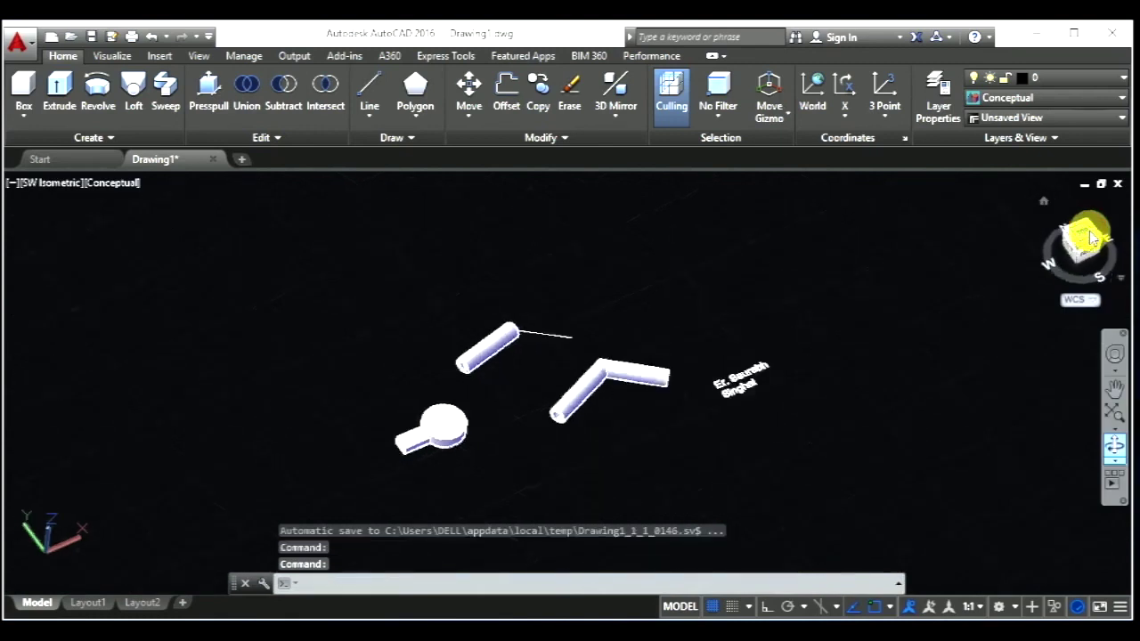
pyautogui.scroll(3, 300, 407)
pyautogui.scroll(2, 356, 391)
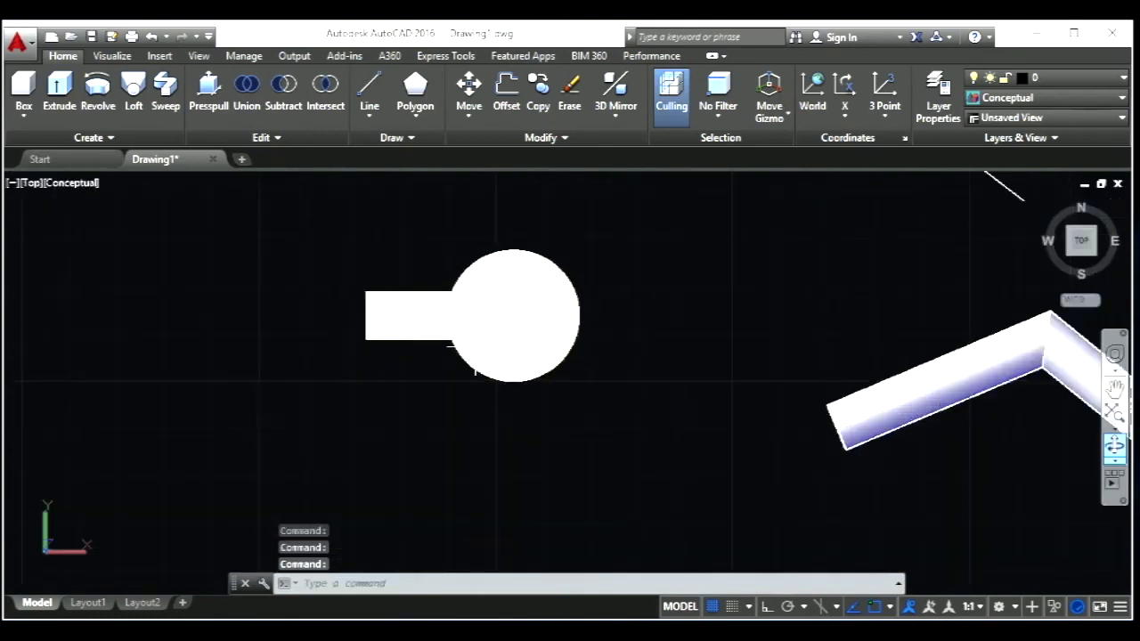
pyautogui.press('Escape')
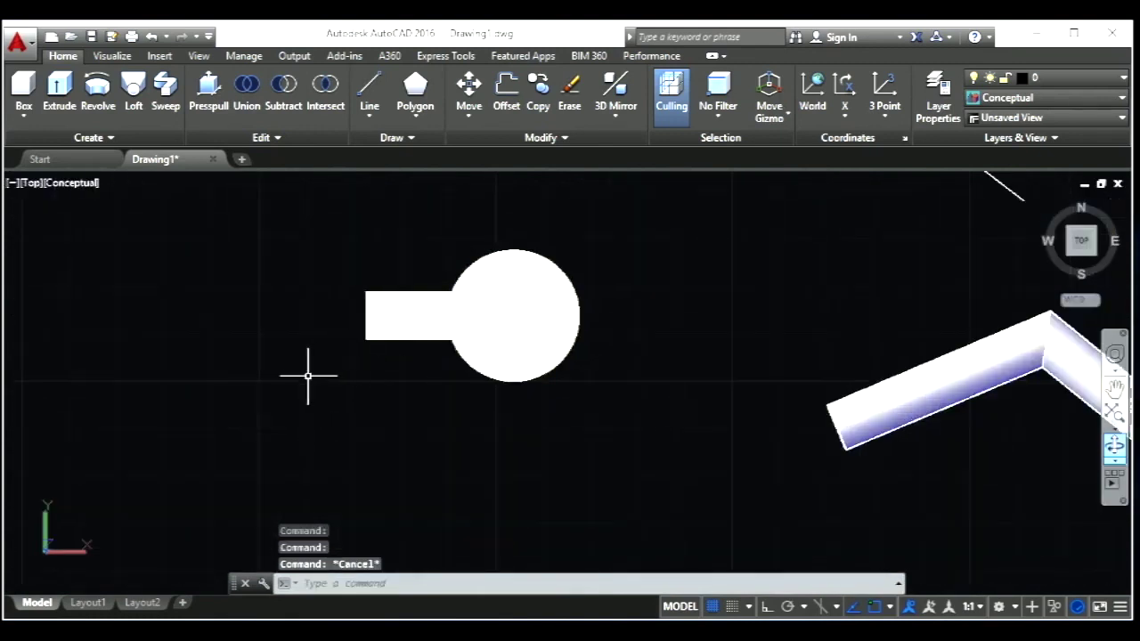
pyautogui.write('rec')
pyautogui.press('Return')
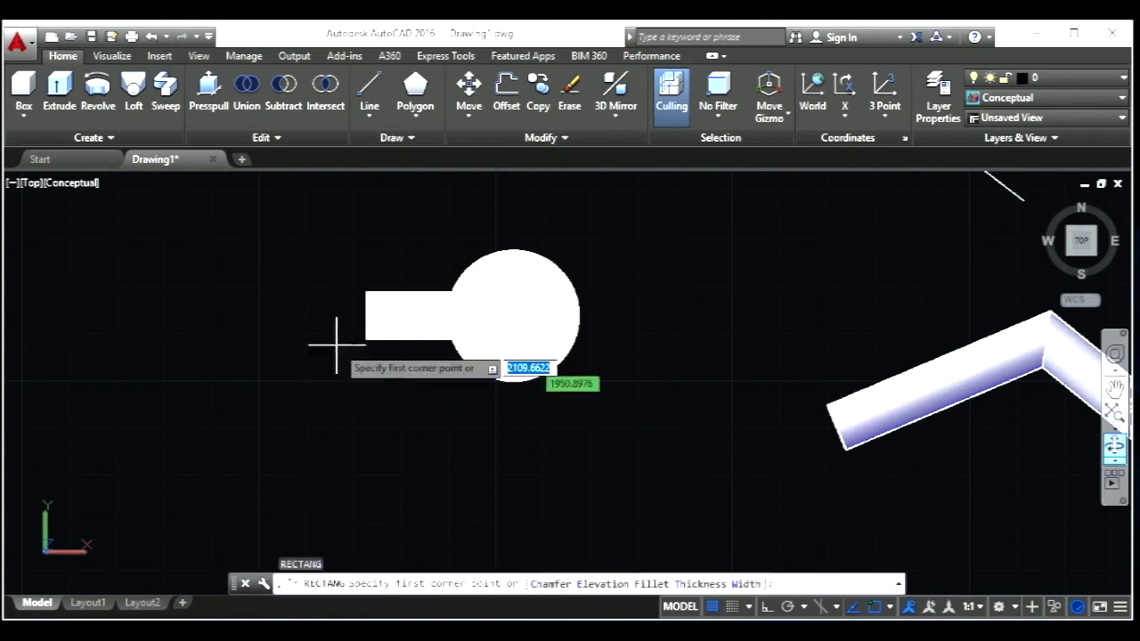
pyautogui.click(365, 304)
pyautogui.click(255, 329)
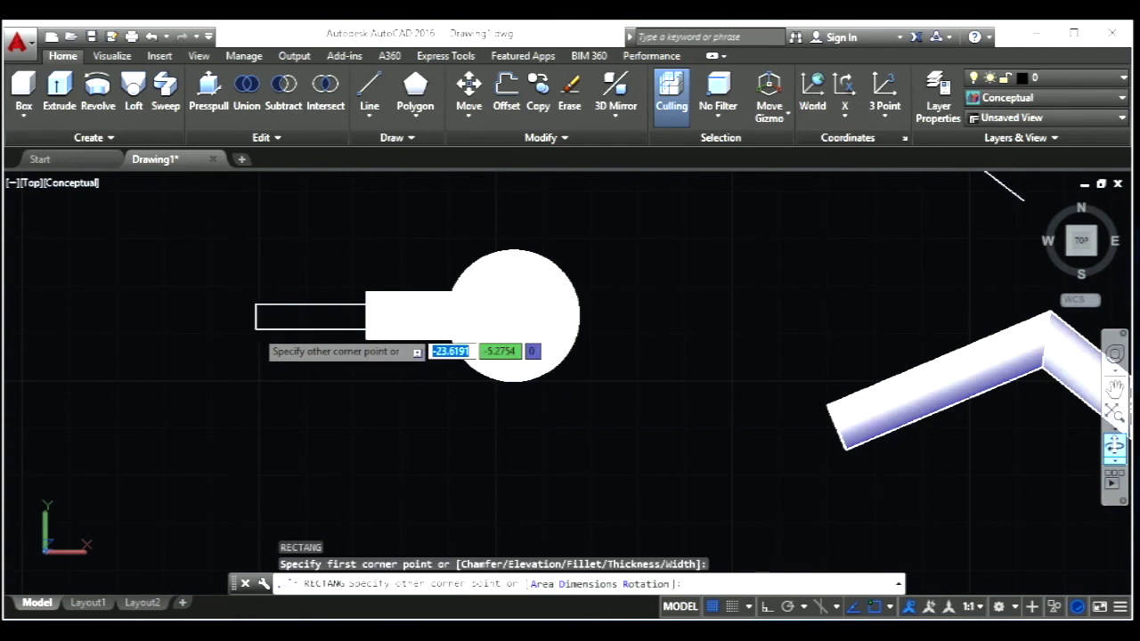
pyautogui.press('Escape')
pyautogui.press('Escape')
pyautogui.press('Escape')
# - Press-pull the rectangle into a thin extension and return to SW Isometric view
pyautogui.click(212, 91)
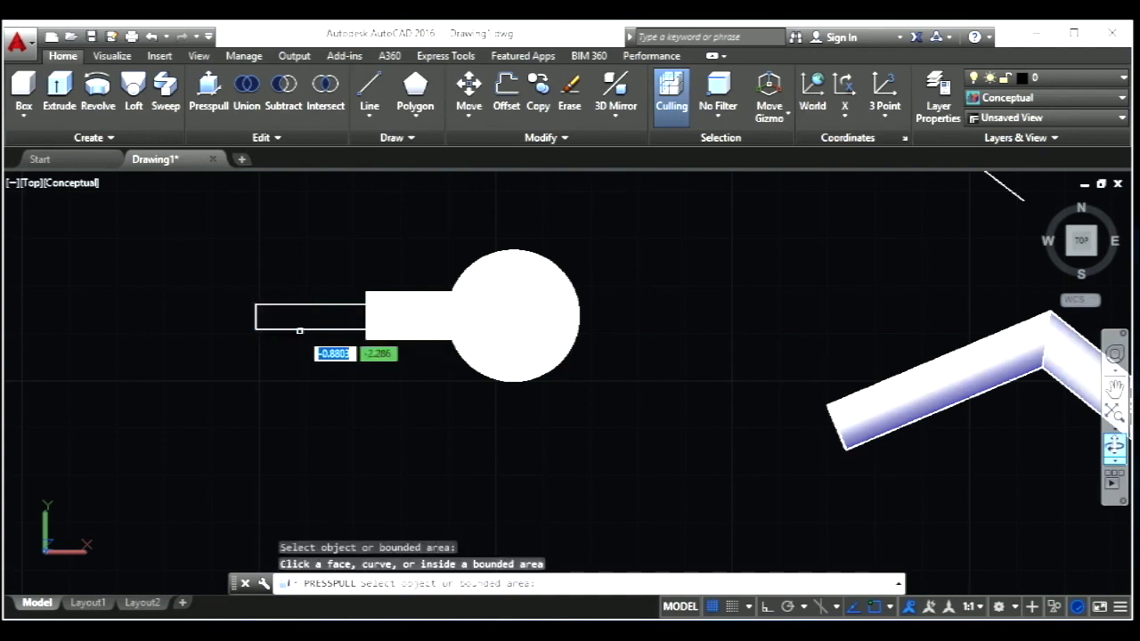
pyautogui.click(300, 327)
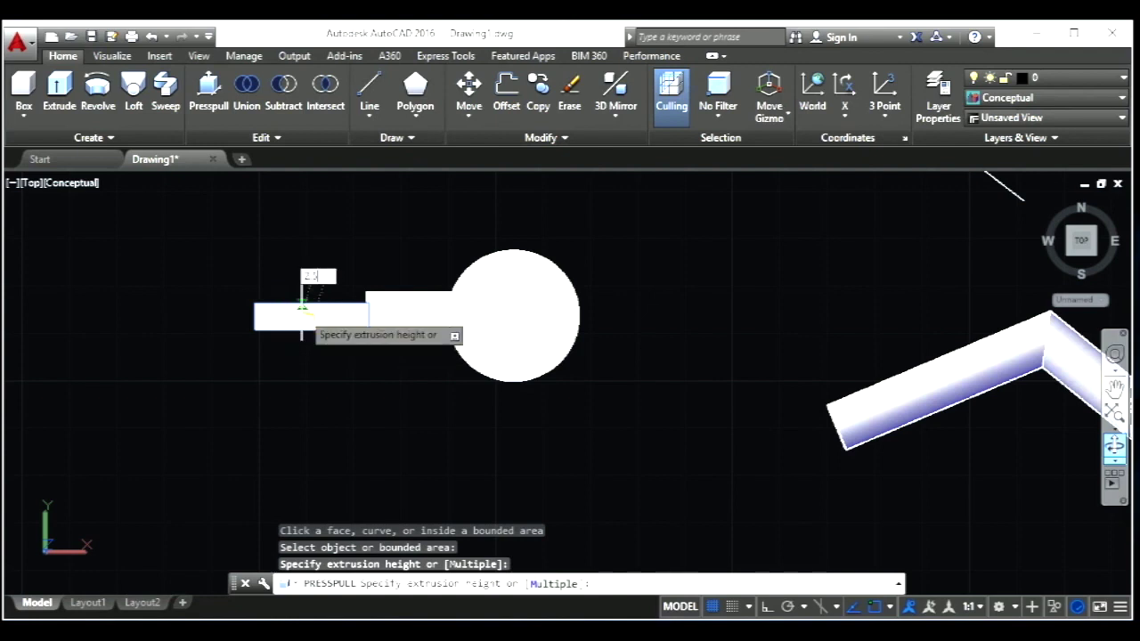
pyautogui.click(302, 305)
pyautogui.press('Escape')
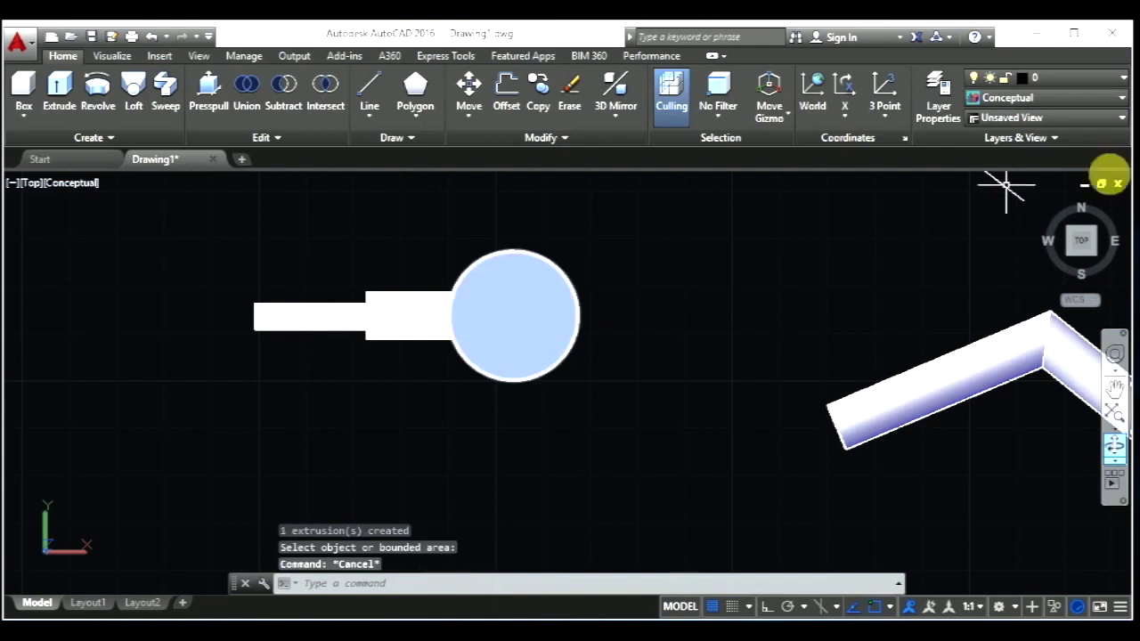
pyautogui.click(1077, 262)
pyautogui.scroll(5, 402, 471)
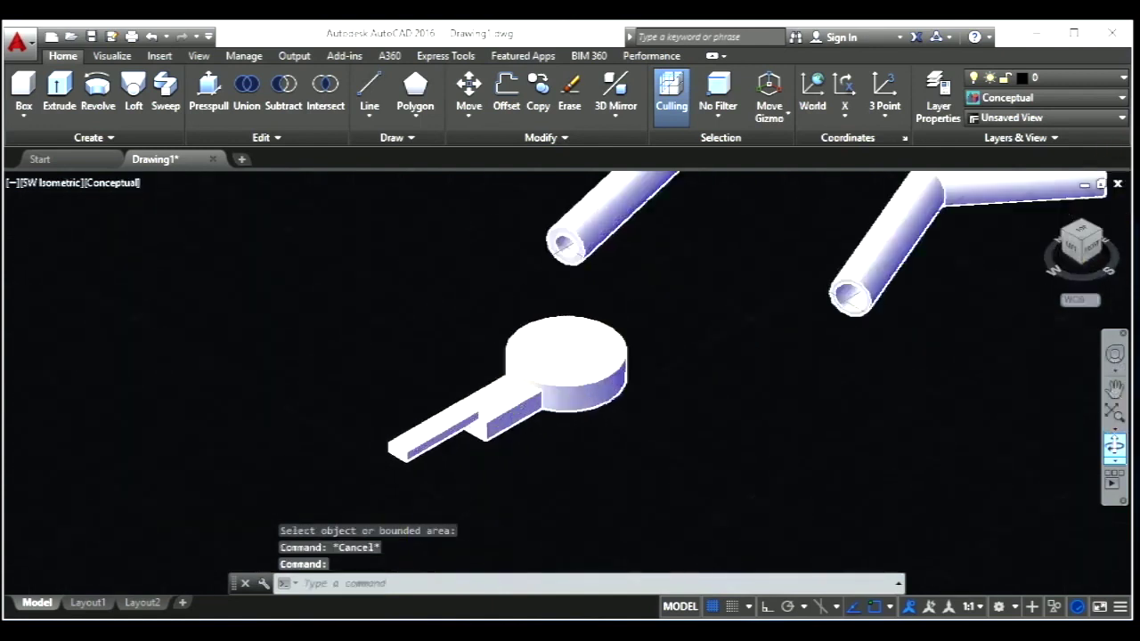